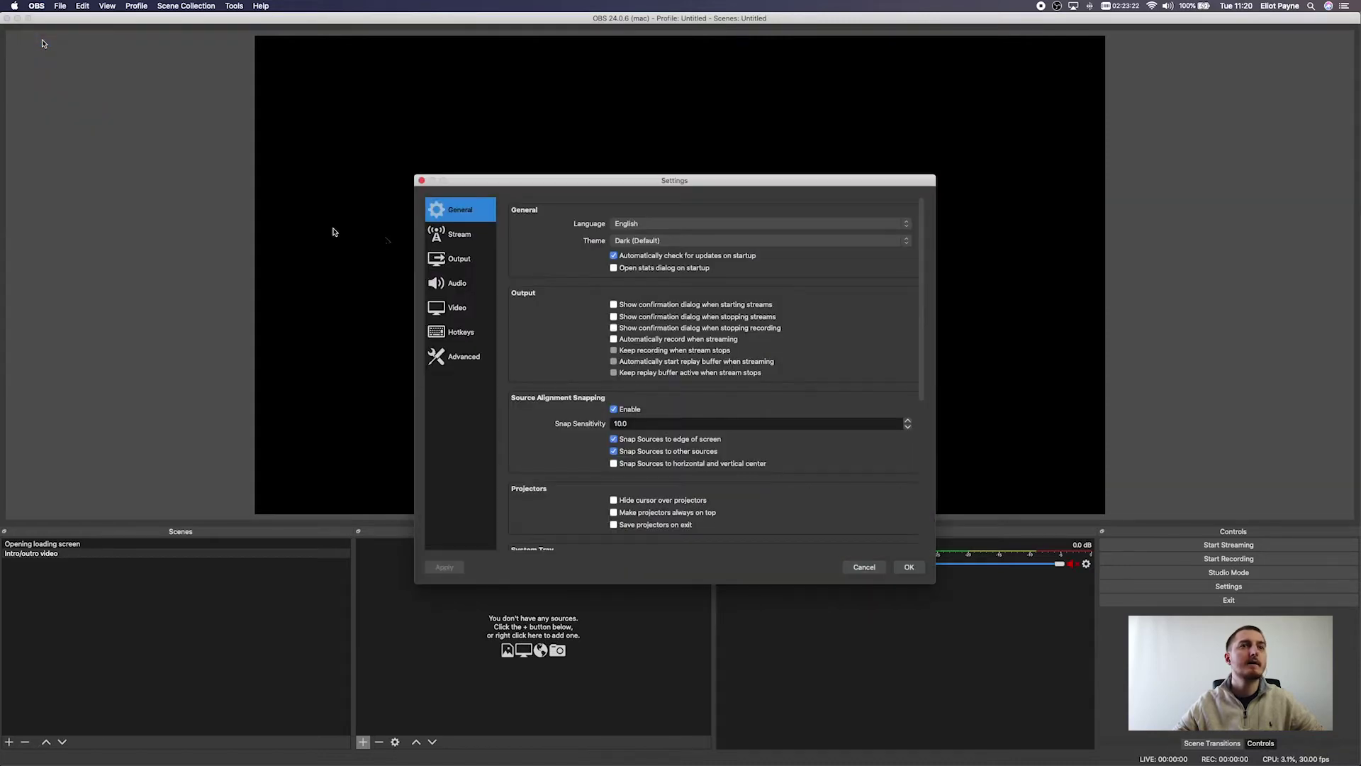
# - Review the base canvas resolution choices in the video settings, keep 1920x1080, and accept the settings
pyautogui.moveTo(539, 173); pyautogui.dragTo(516, 163)
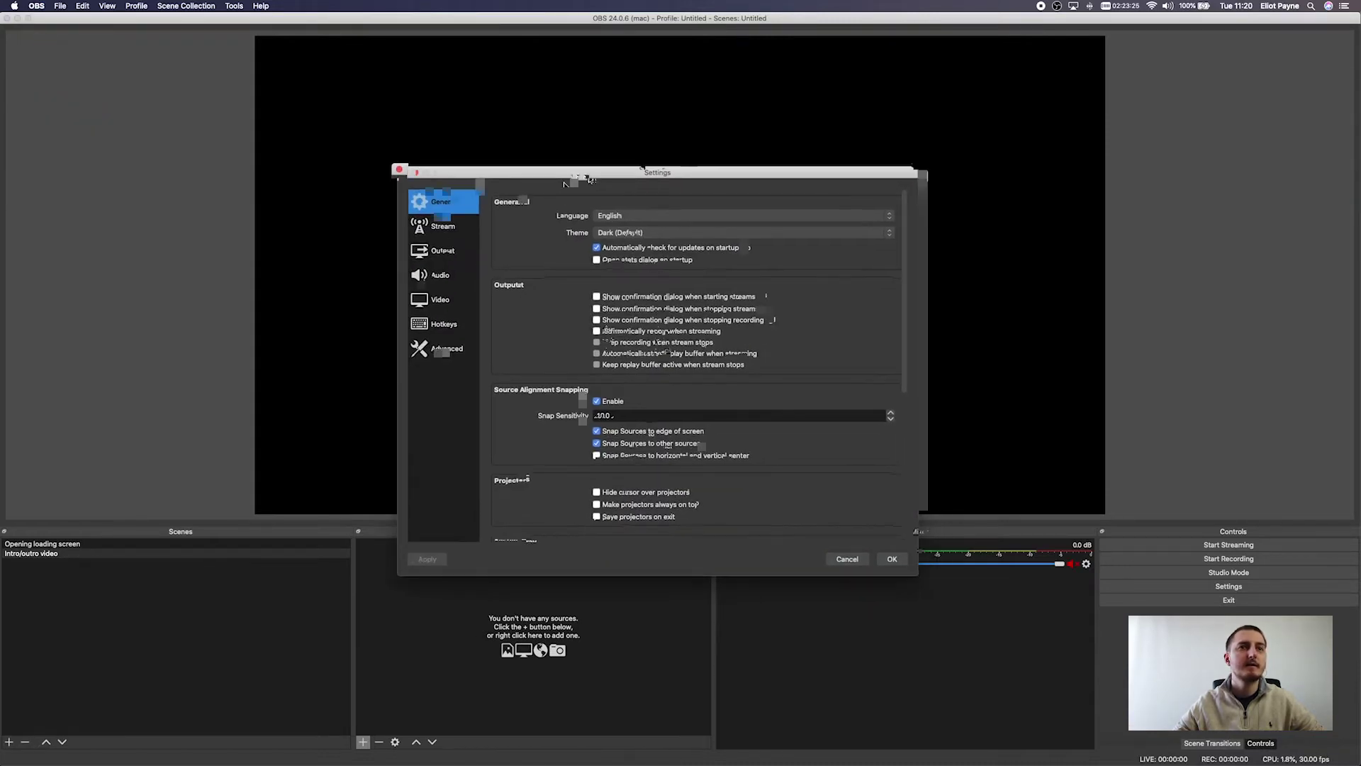
pyautogui.click(433, 299)
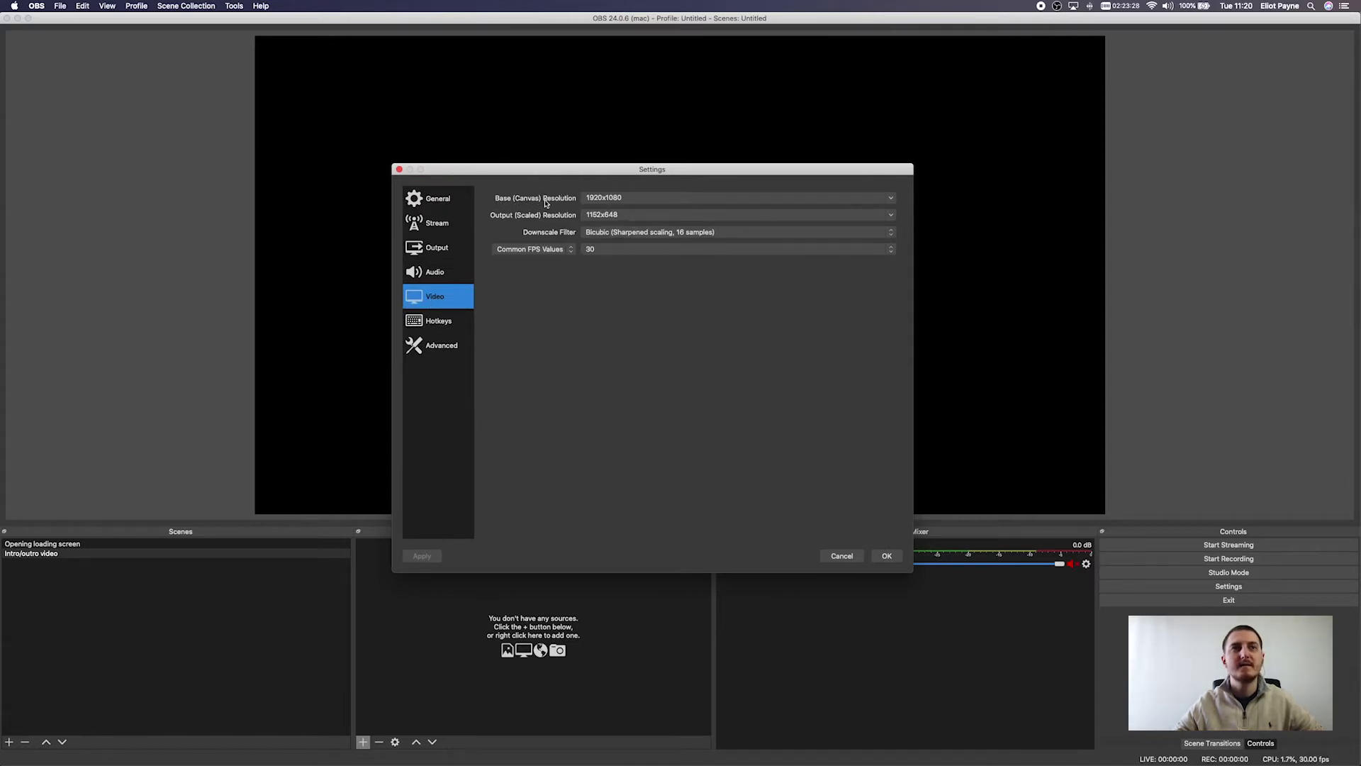
pyautogui.click(631, 198)
pyautogui.click(891, 199)
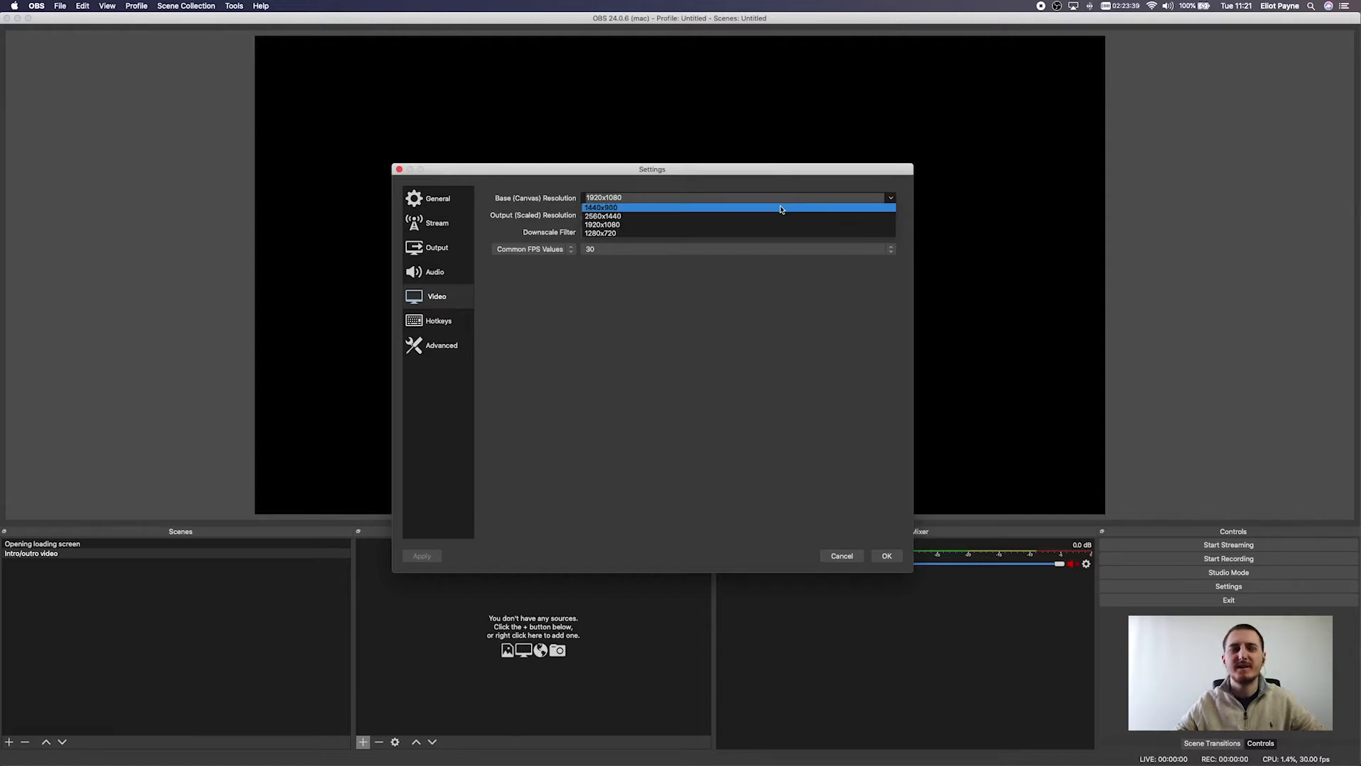
pyautogui.click(787, 264)
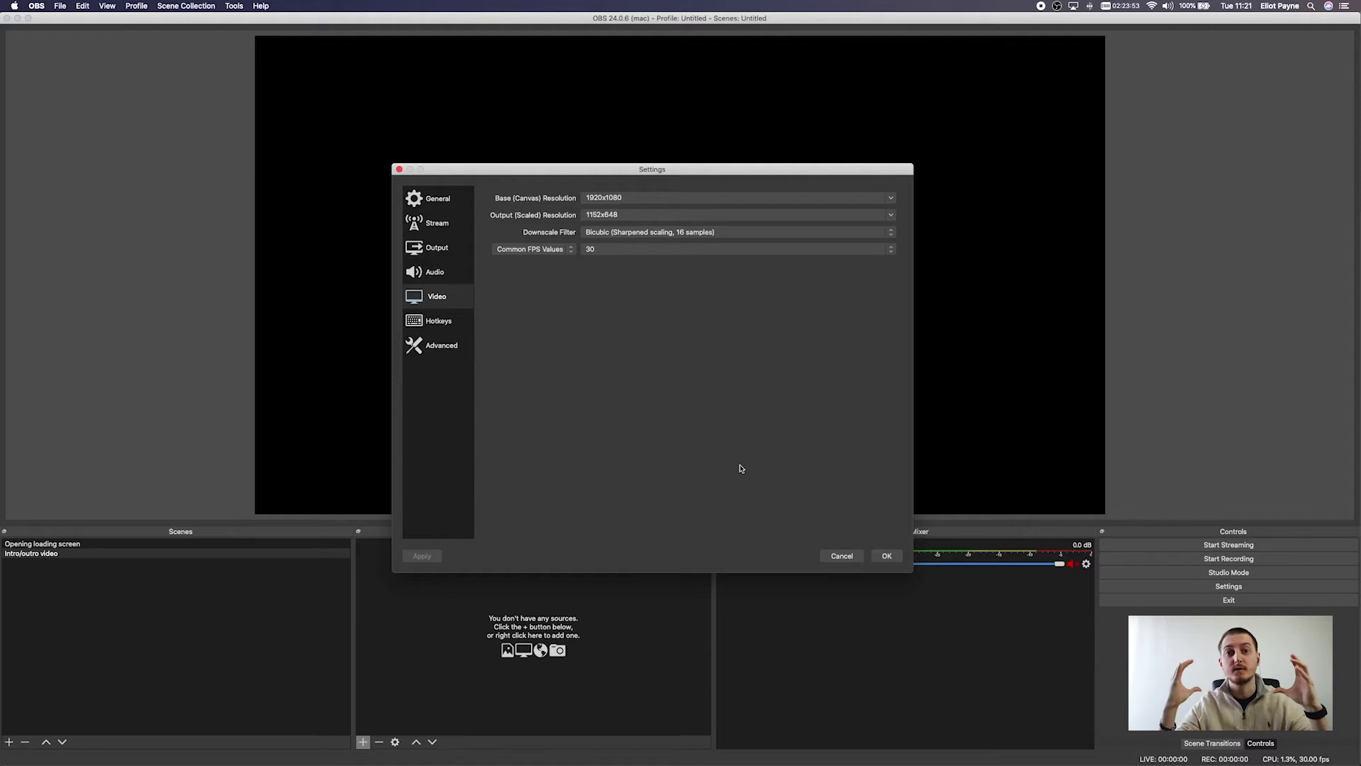
pyautogui.click(887, 556)
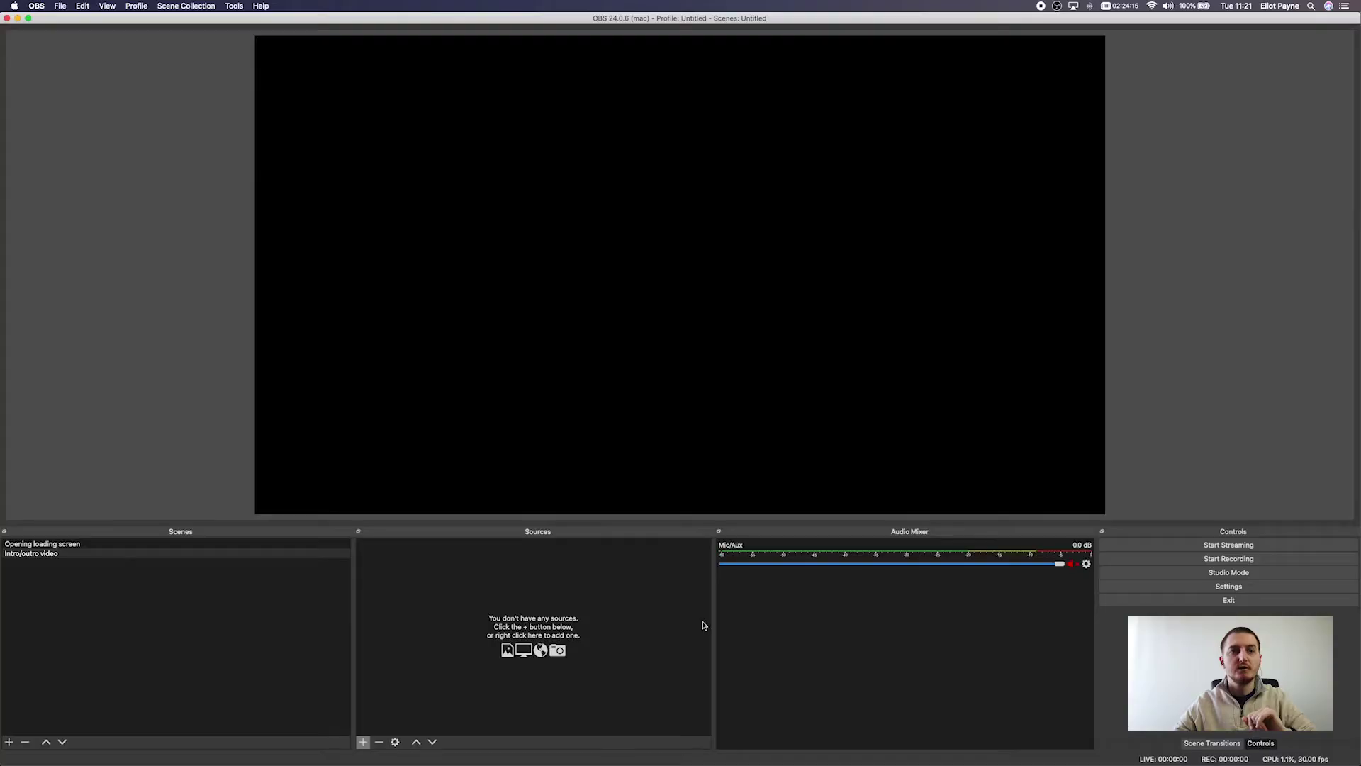
pyautogui.moveTo(102, 553); pyautogui.dragTo(112, 611)
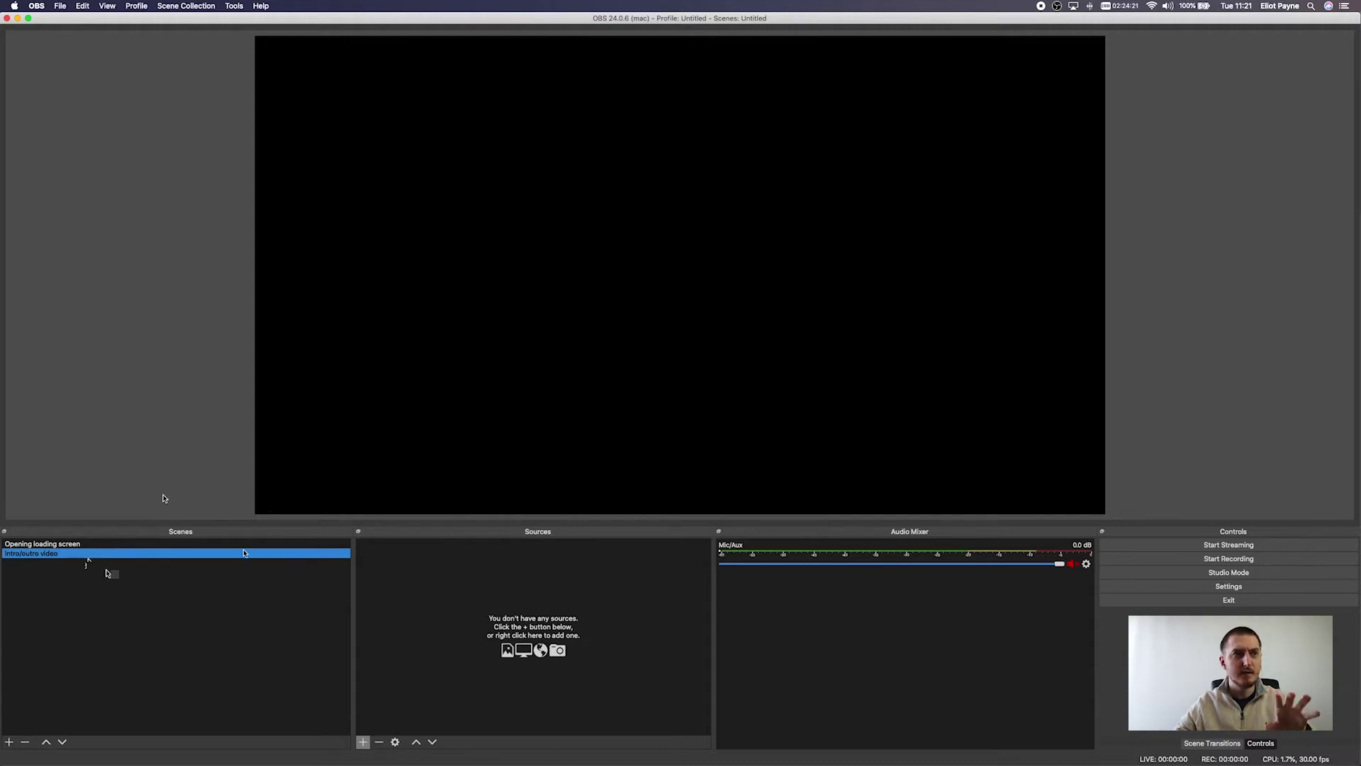
pyautogui.click(77, 543)
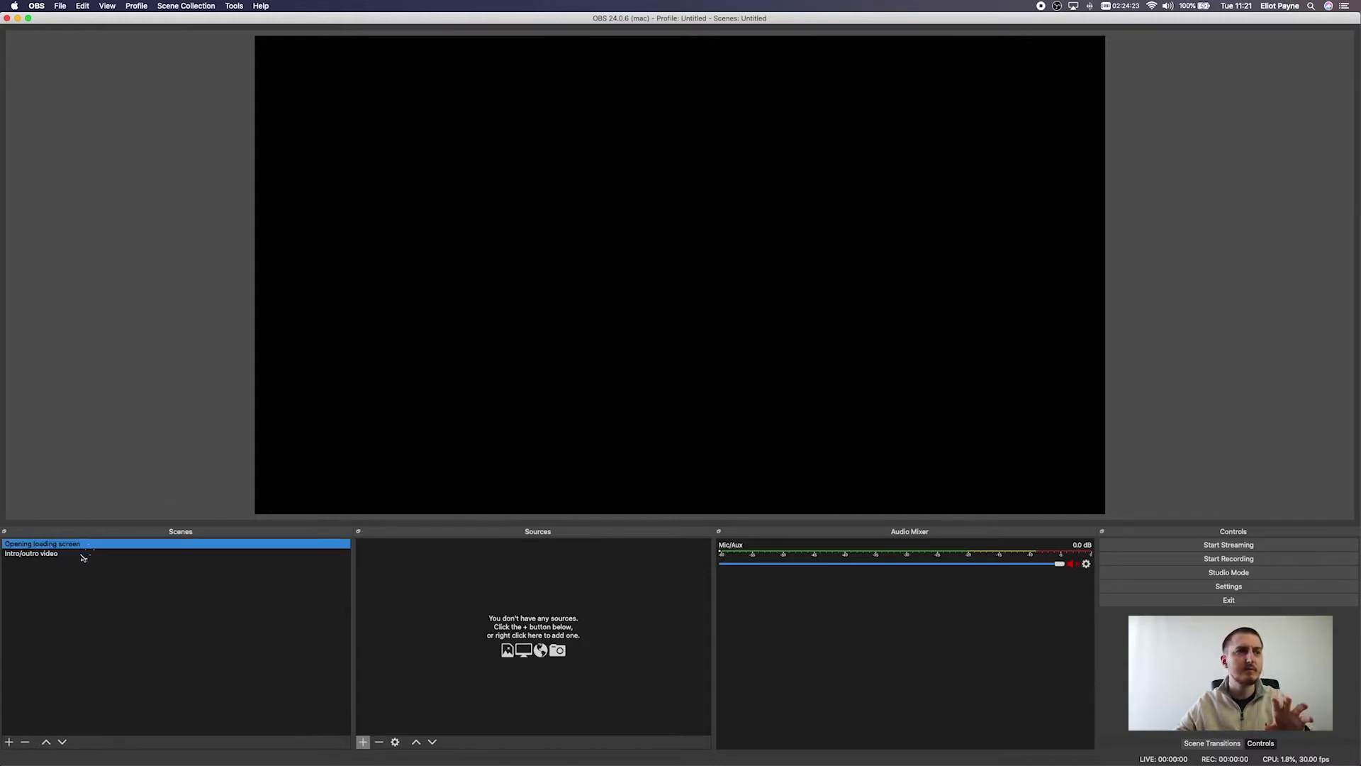
pyautogui.click(81, 558)
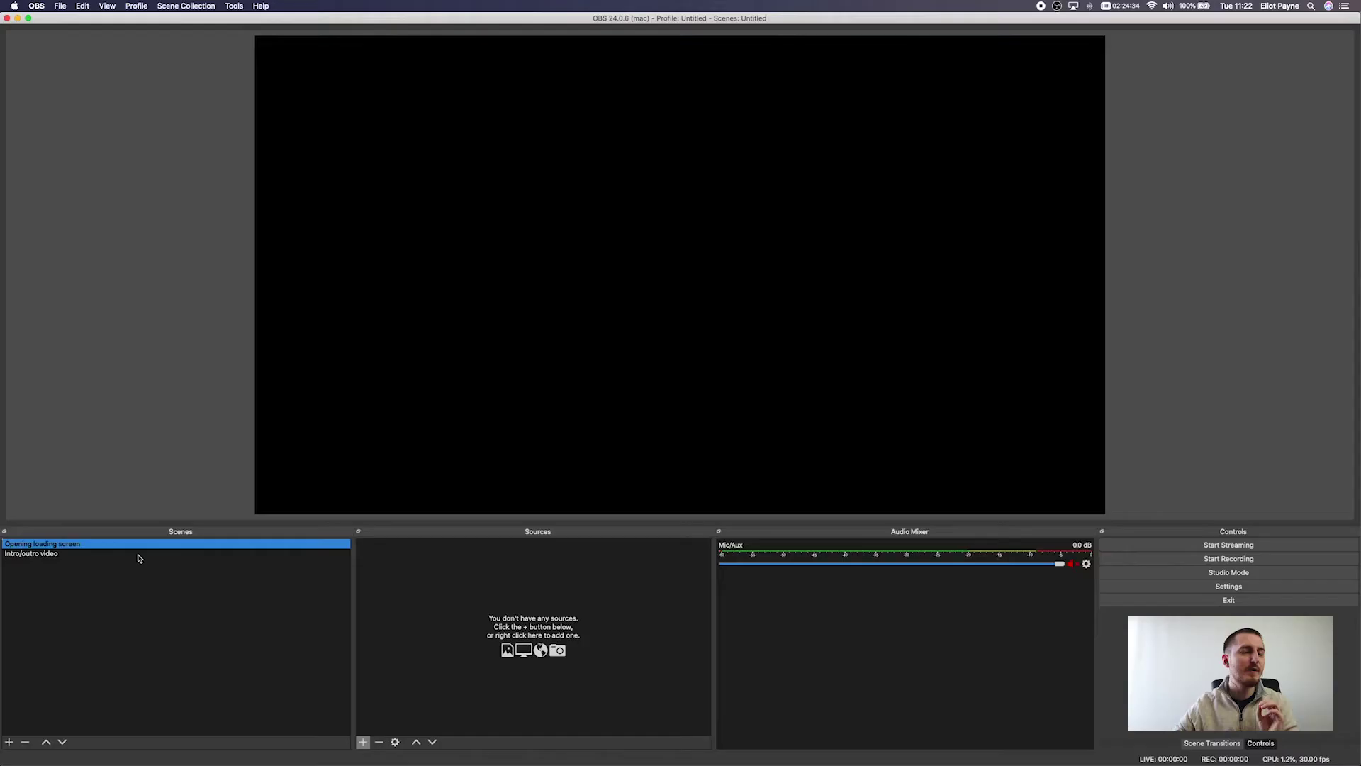
# - Add a new scene named "Webcam"
pyautogui.click(8, 740)
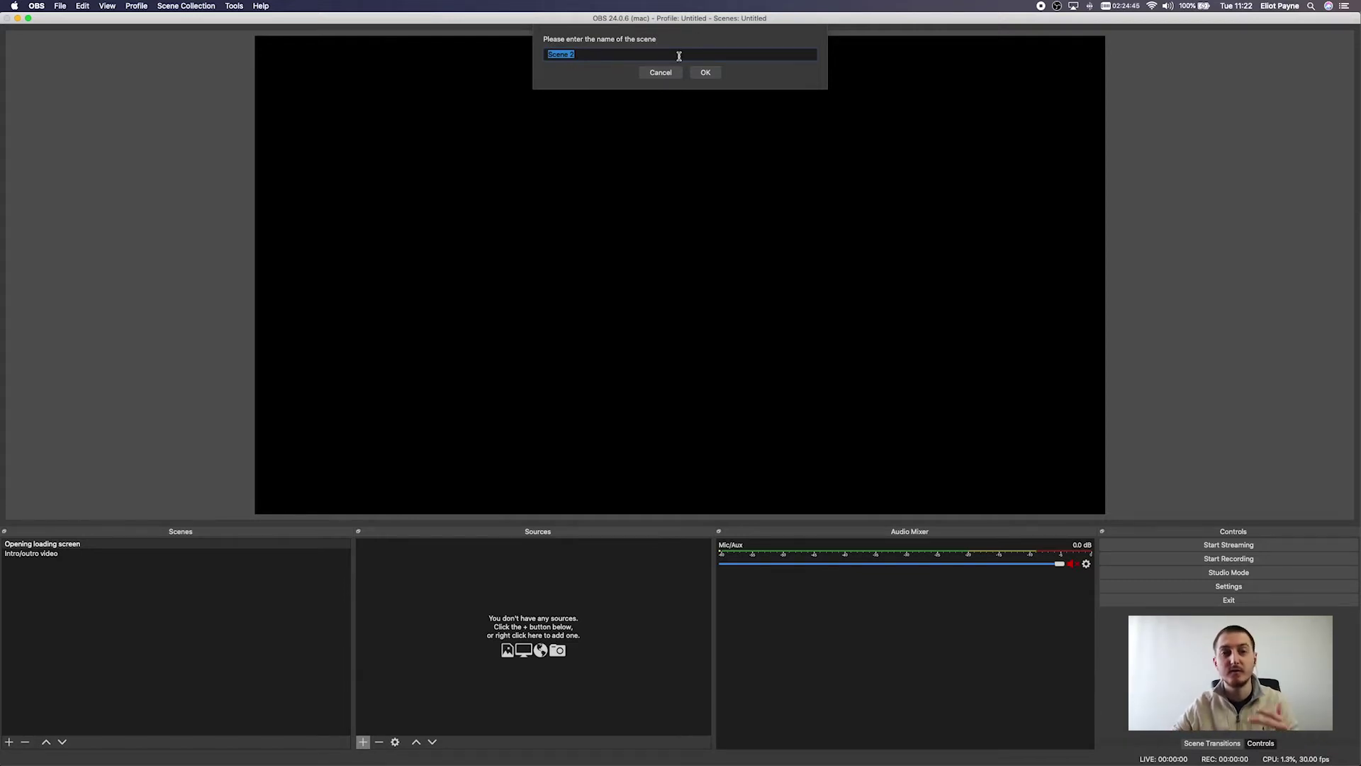
pyautogui.write('Webcam')
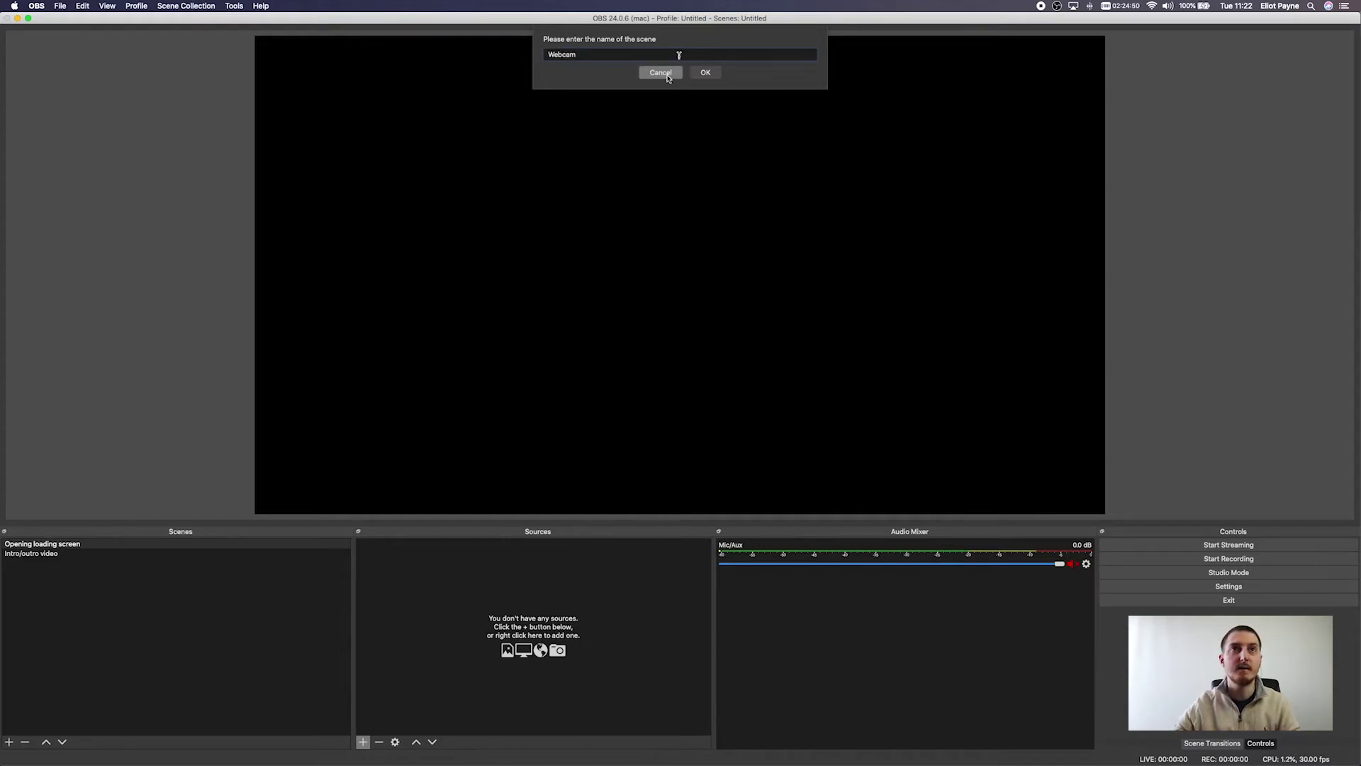
pyautogui.click(705, 72)
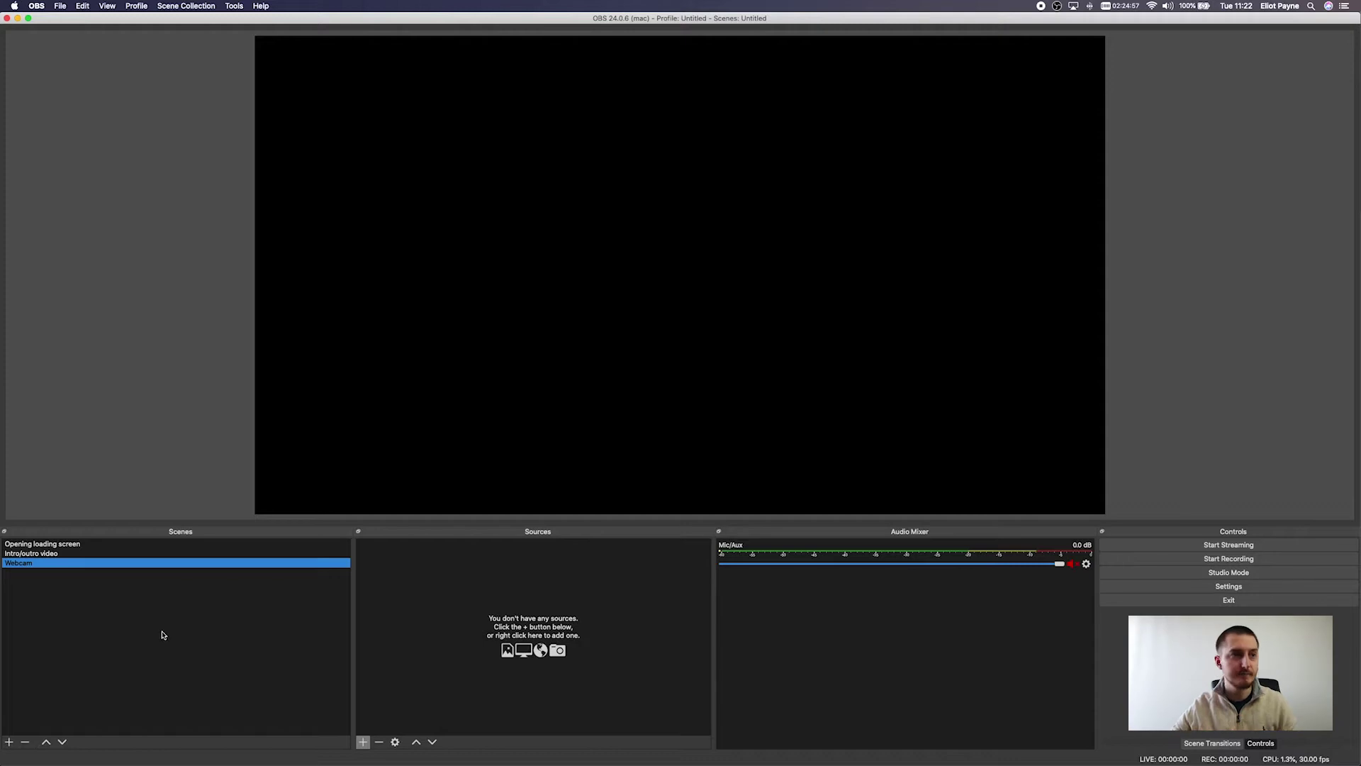
# - Make "Opening loading screen" the active scene
pyautogui.click(89, 544)
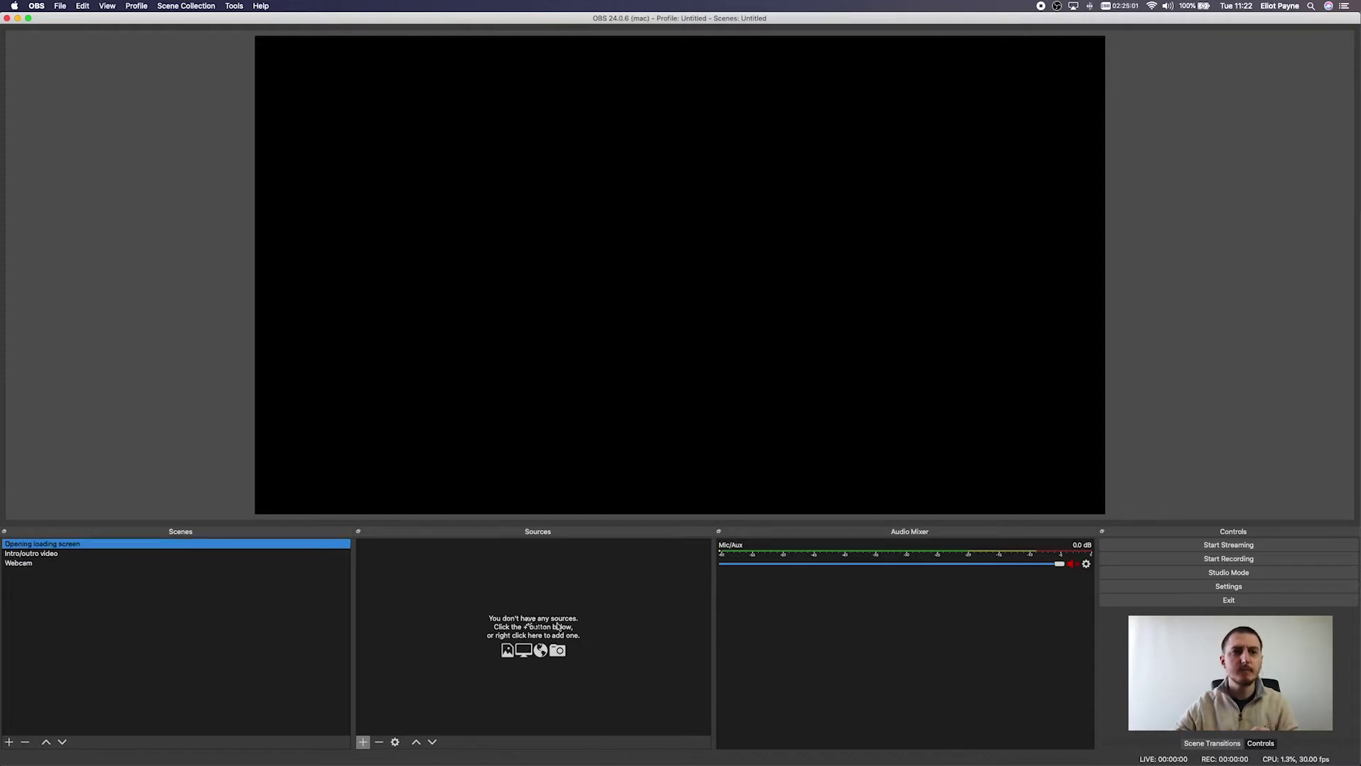
pyautogui.click(528, 624)
# - Look over the prepared image and video files in the OBS Studio Desktop folder in Finder, then minimize its window
pyautogui.moveTo(1360, 460); pyautogui.dragTo(668, 193)
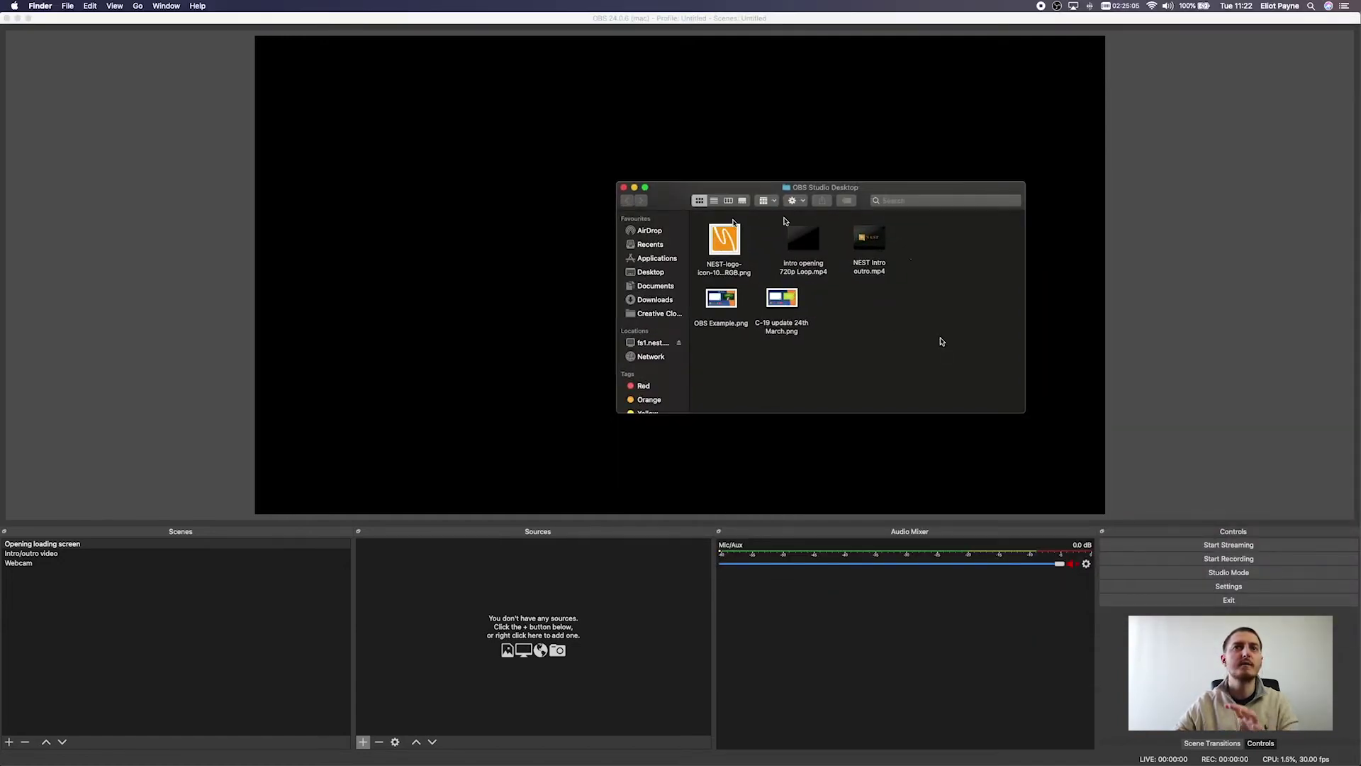
pyautogui.click(714, 224)
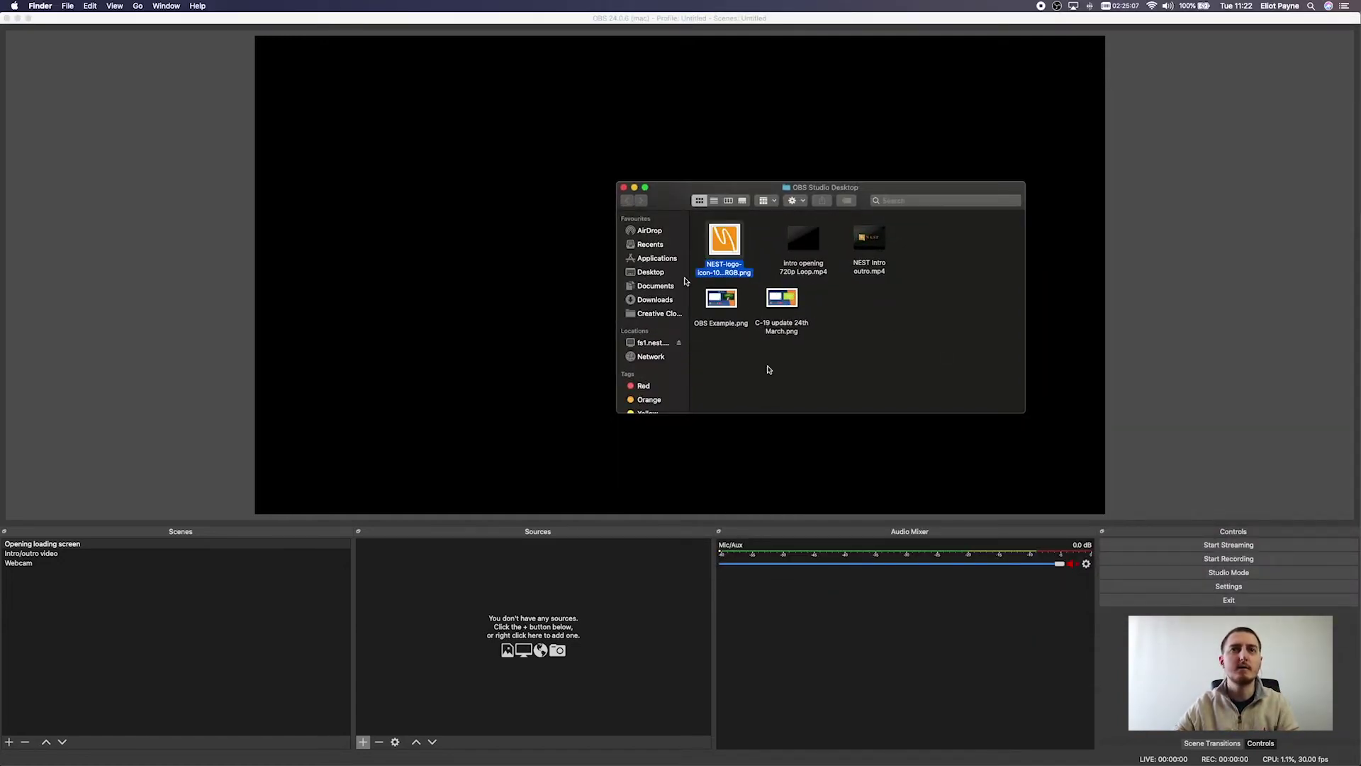
pyautogui.click(766, 371)
pyautogui.click(819, 251)
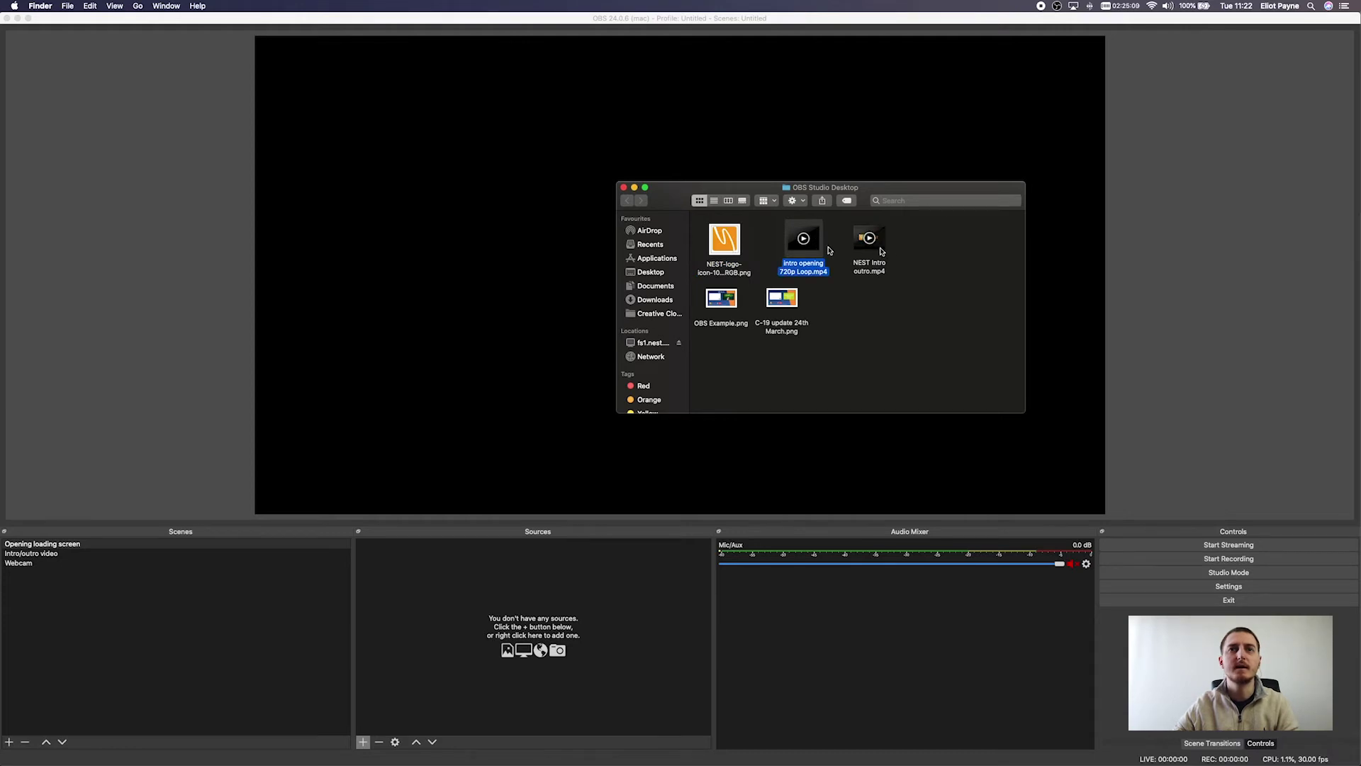
pyautogui.click(881, 252)
pyautogui.click(880, 306)
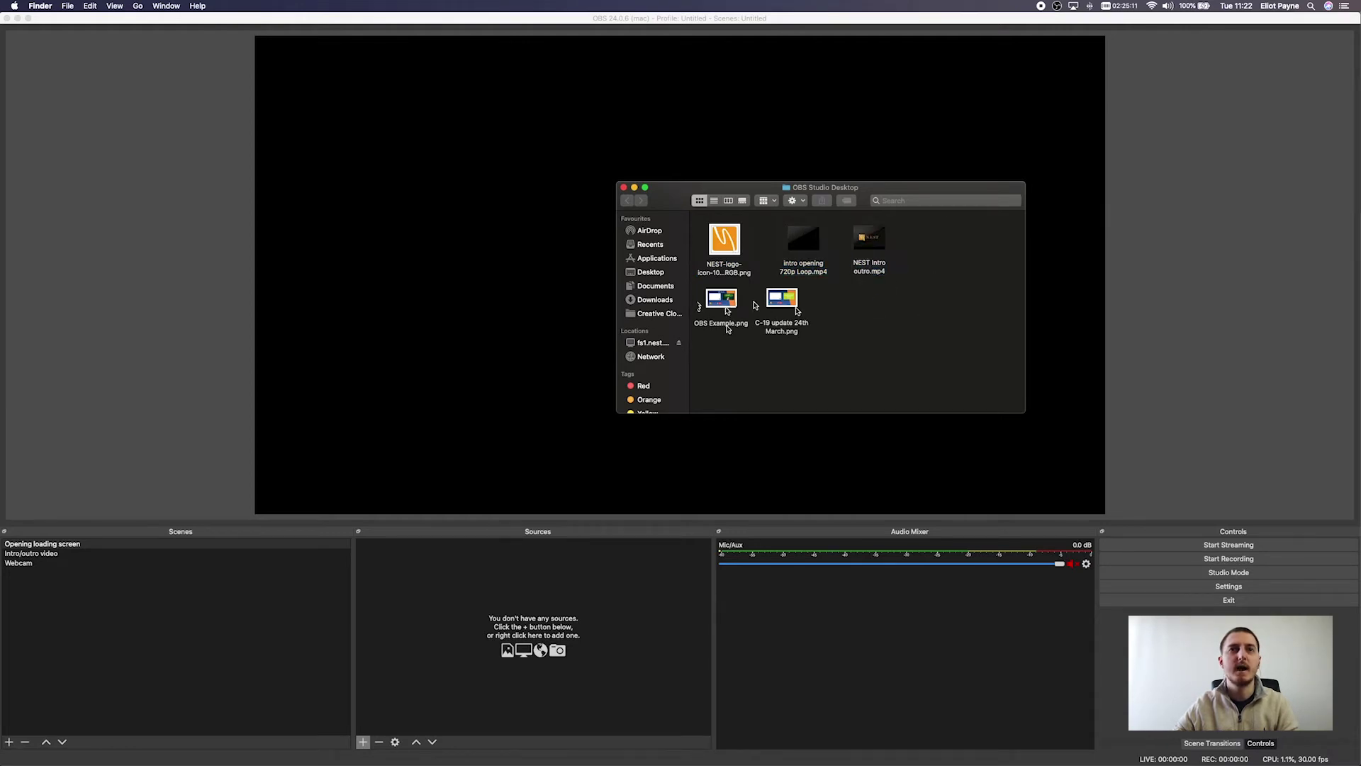
pyautogui.moveTo(659, 188); pyautogui.dragTo(881, 247)
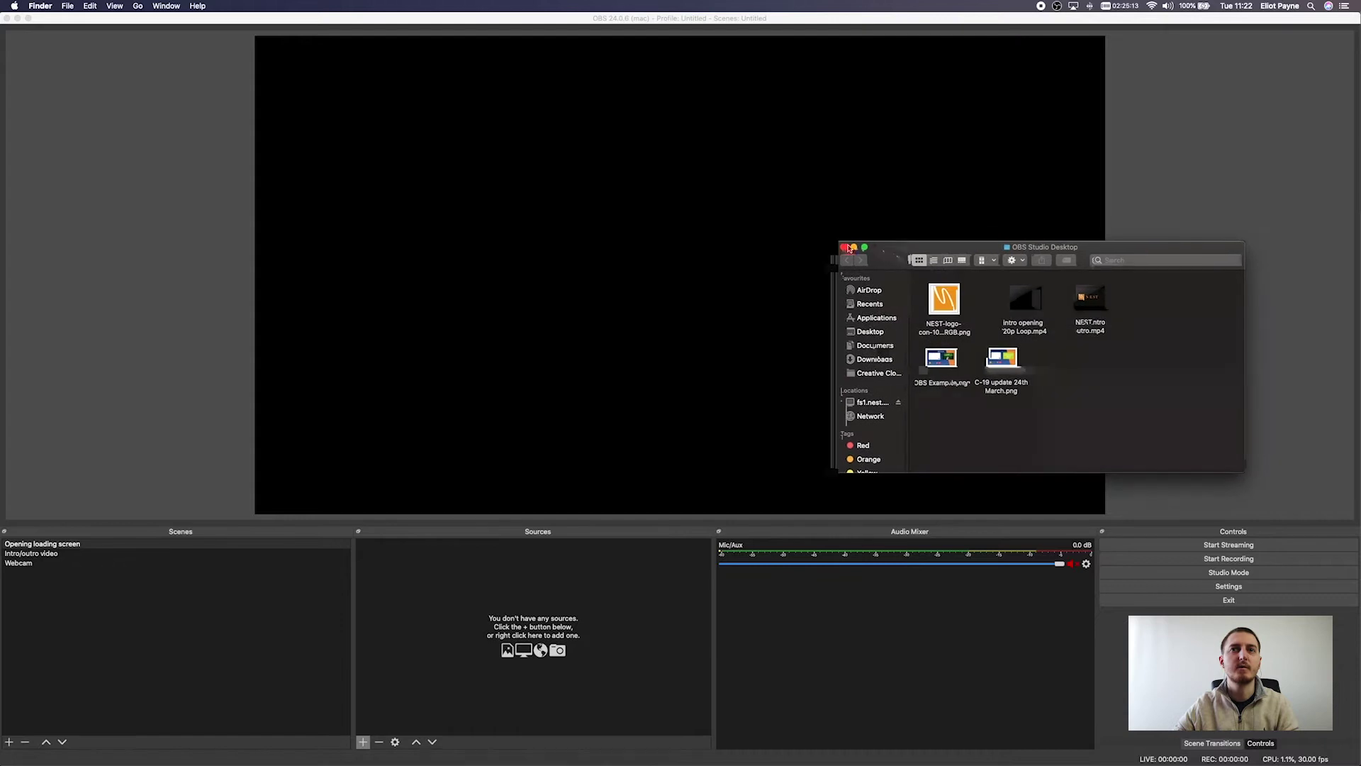
pyautogui.click(854, 247)
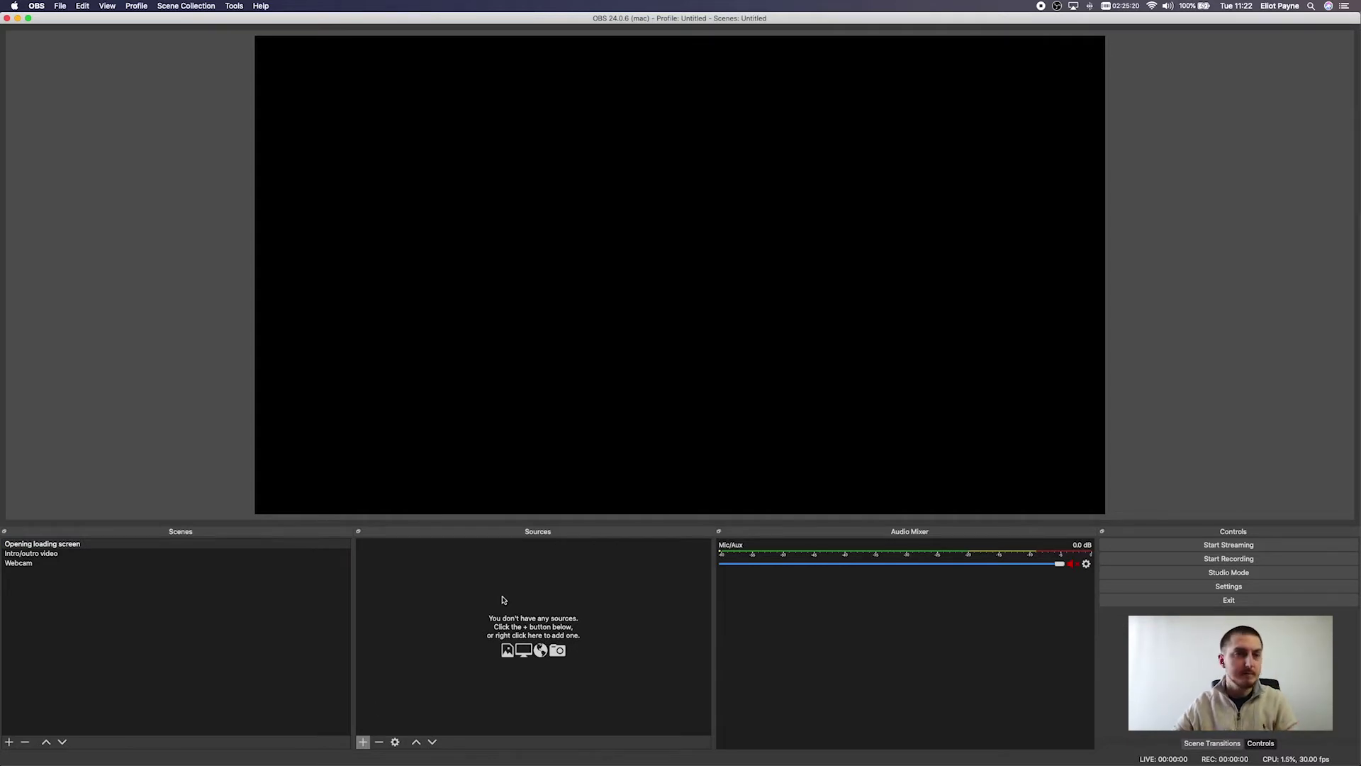
# - Add an image source named "obs example" to the Opening loading screen scene, using the file OBS Example.png
pyautogui.click(363, 743)
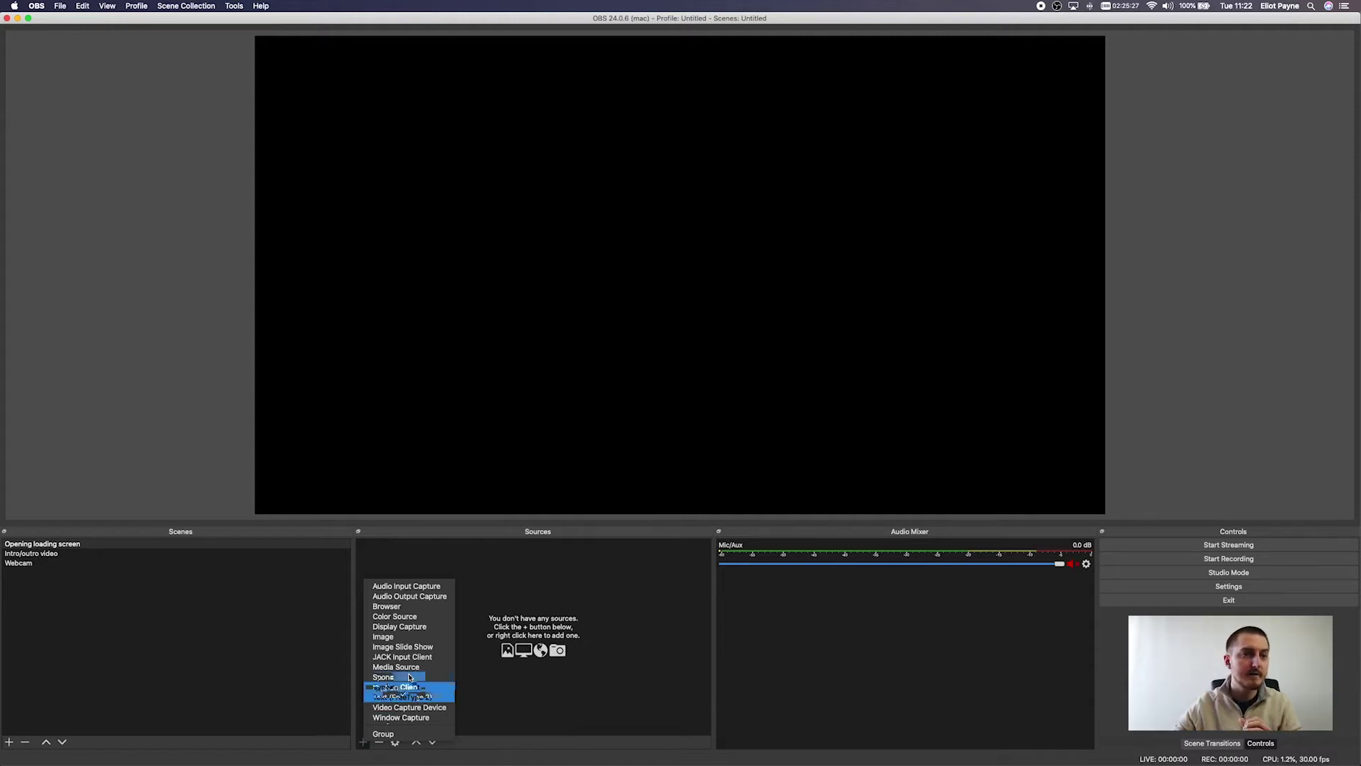
pyautogui.click(409, 637)
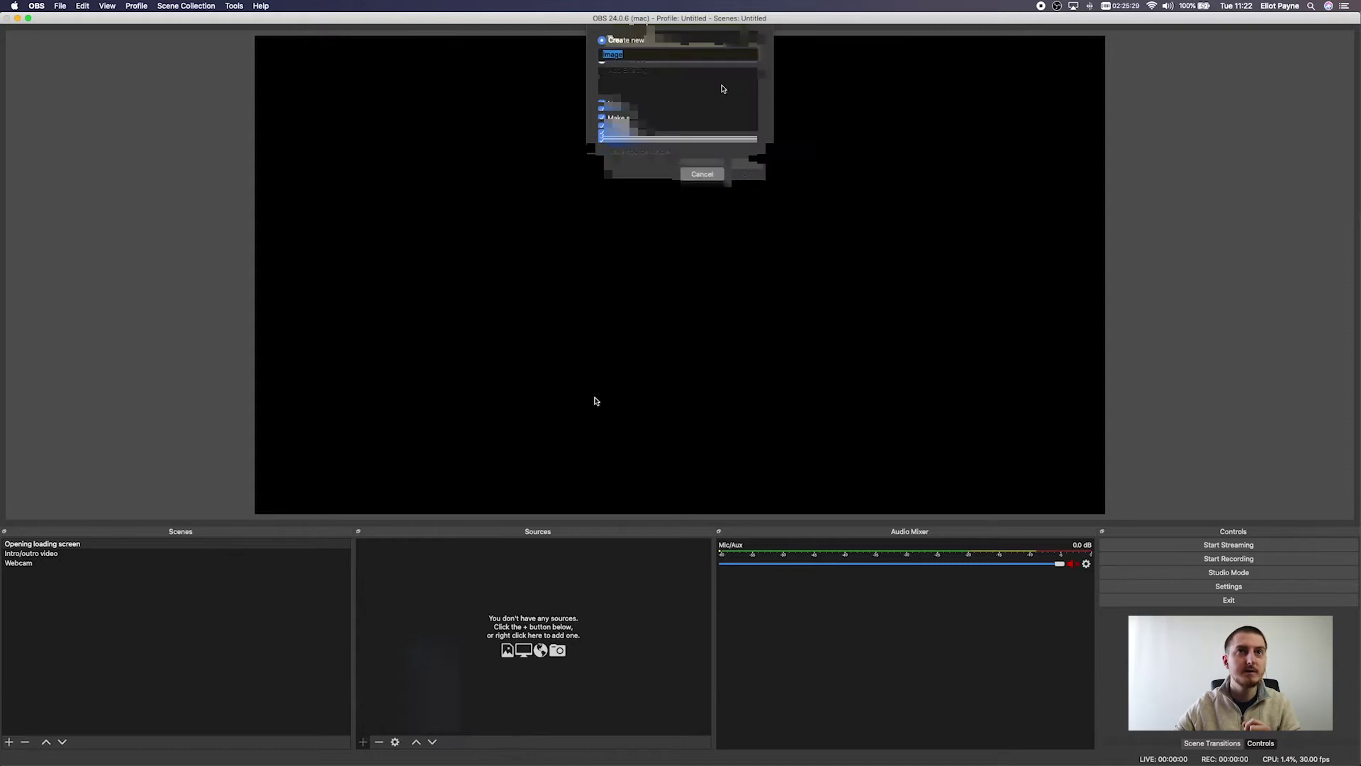
pyautogui.write('obs example')
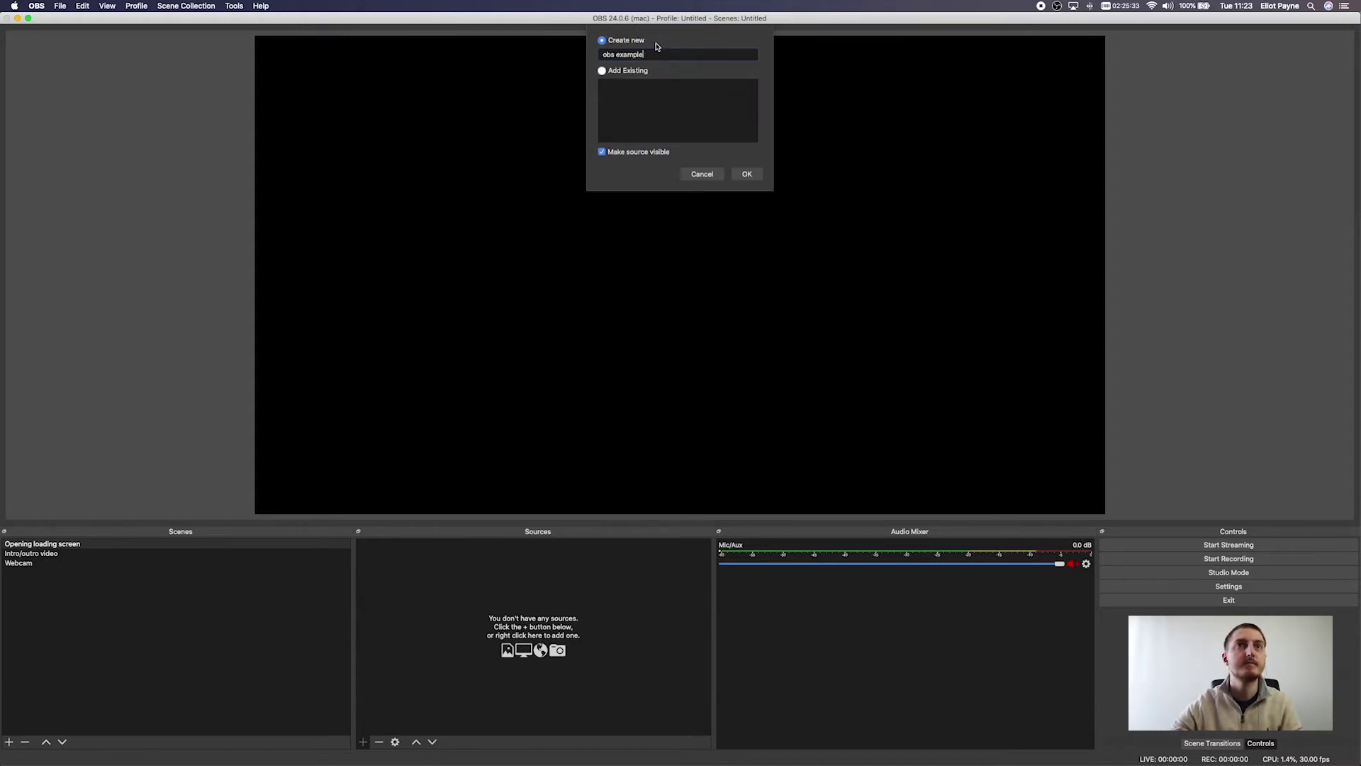
pyautogui.click(759, 174)
pyautogui.click(826, 438)
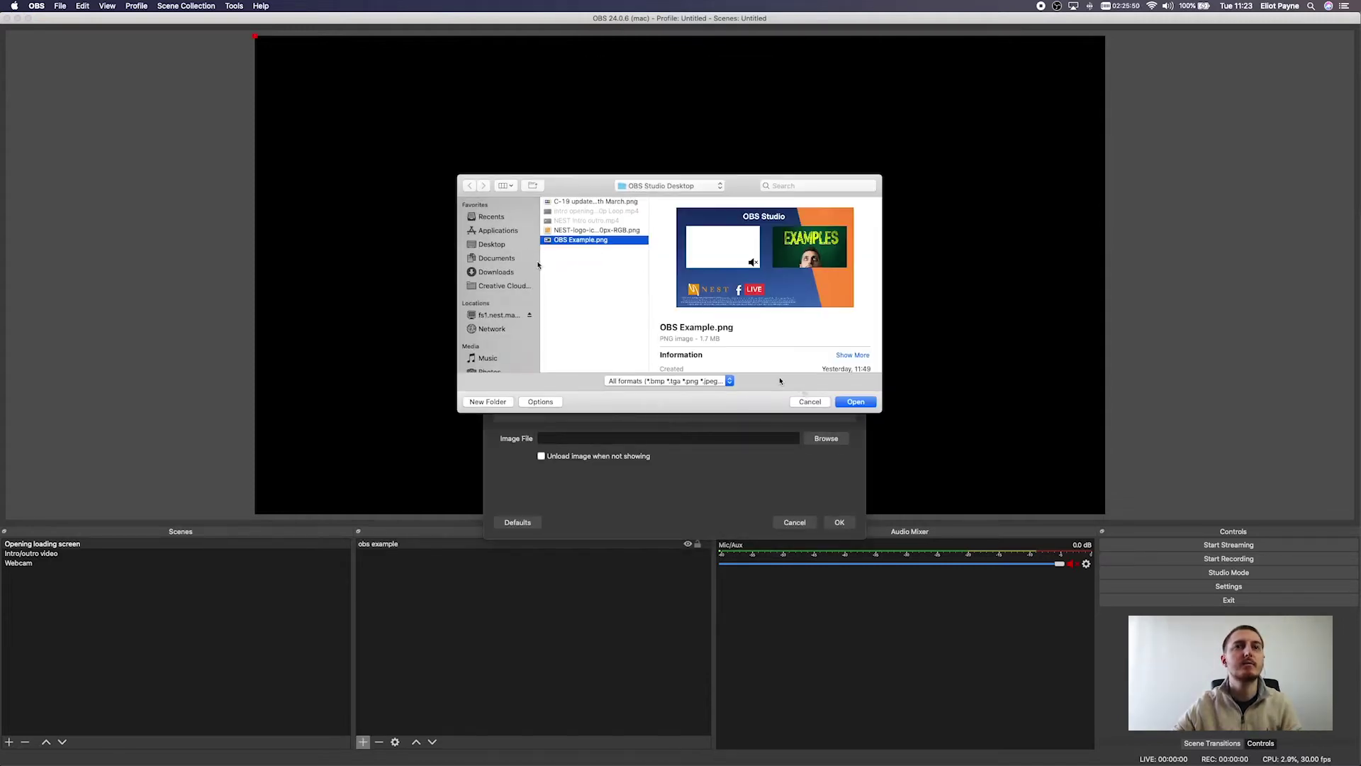
pyautogui.click(856, 402)
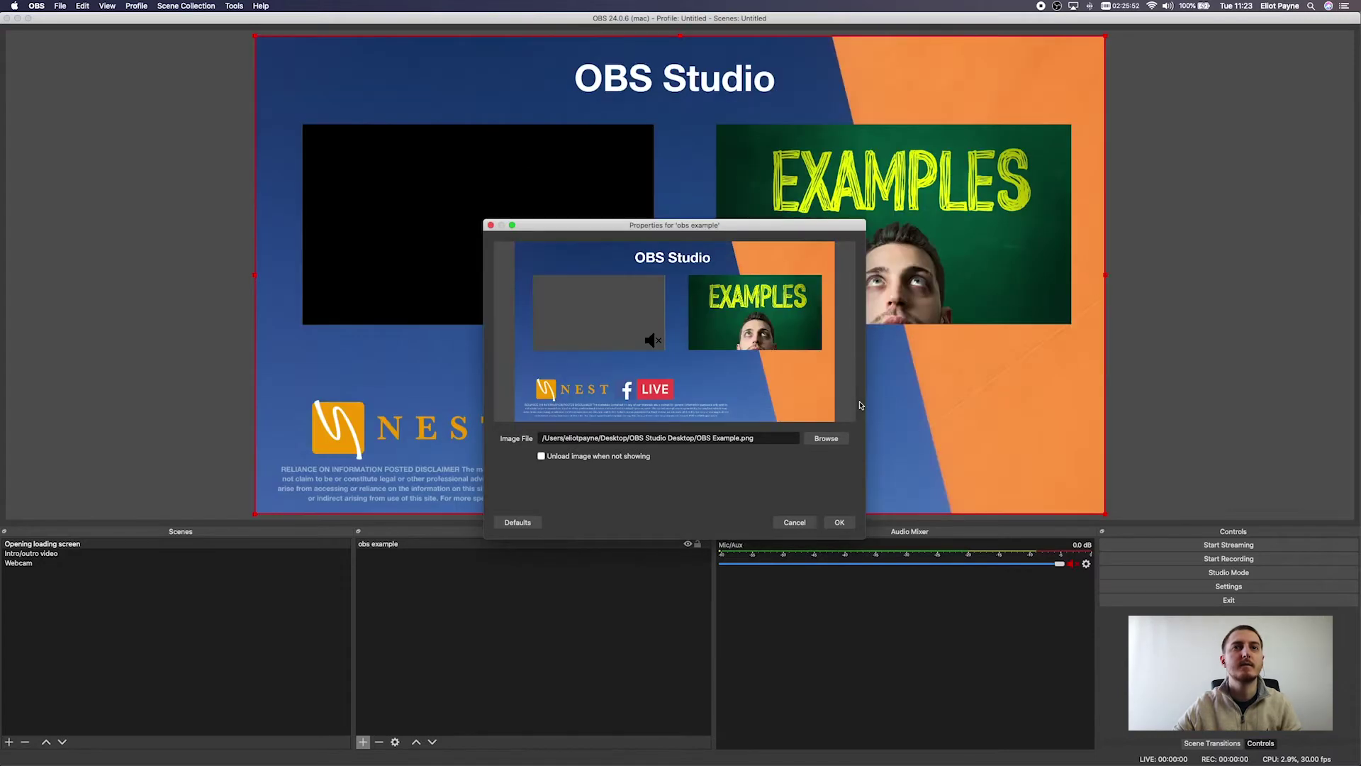
pyautogui.click(839, 522)
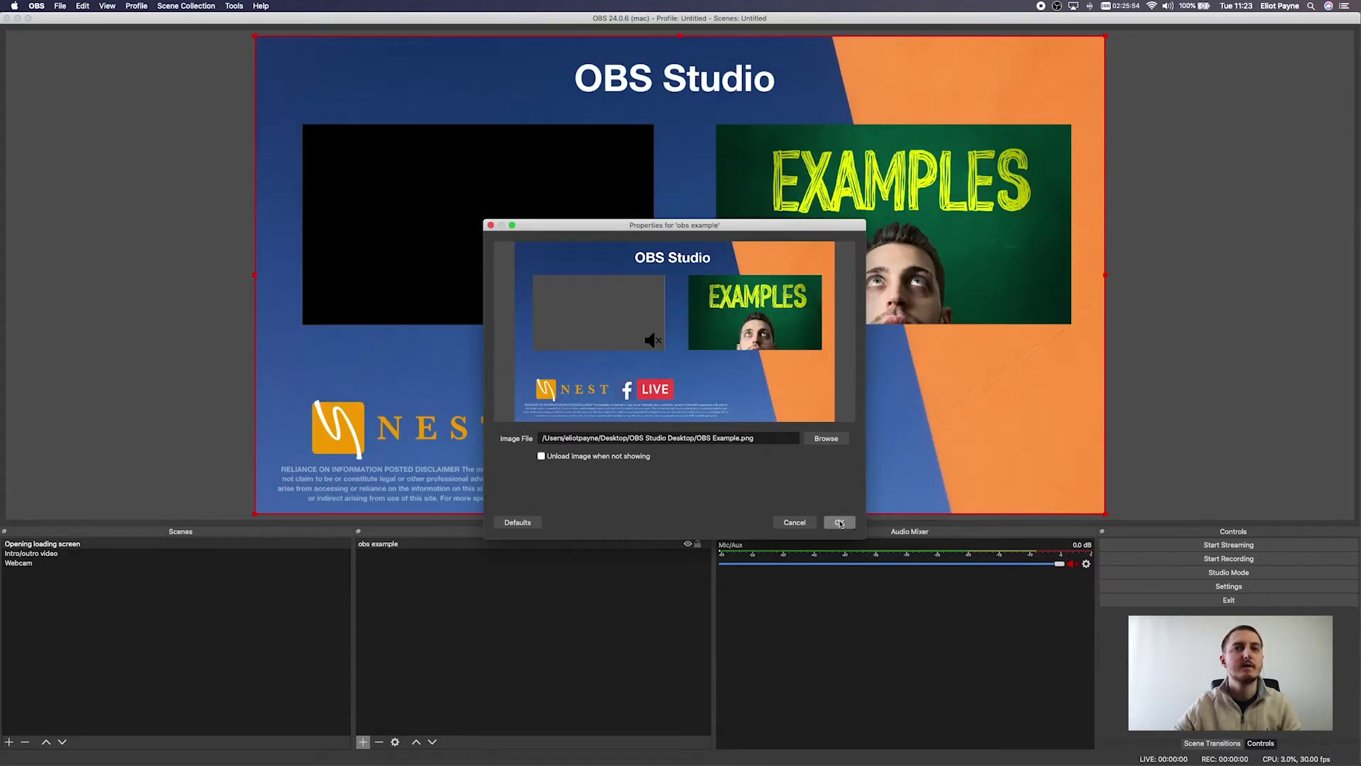
pyautogui.click(538, 666)
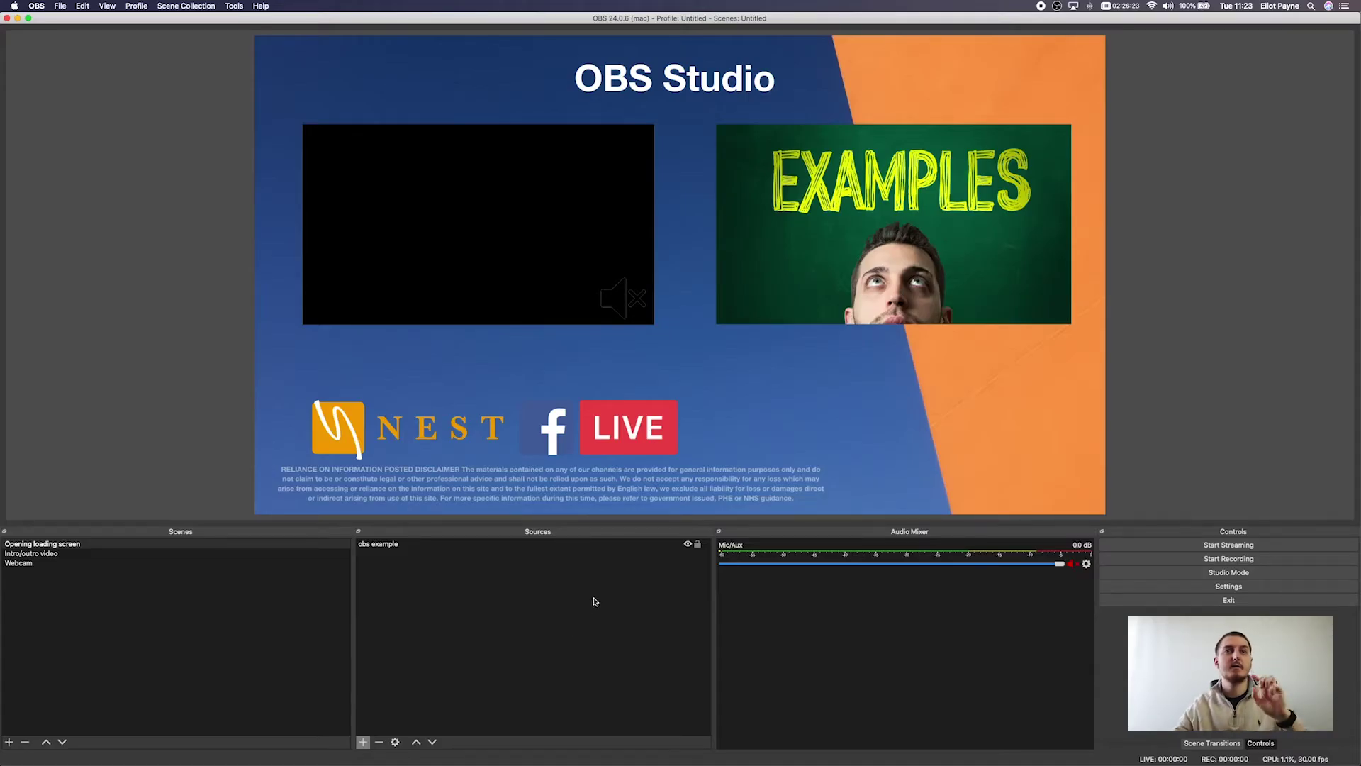
pyautogui.click(606, 196)
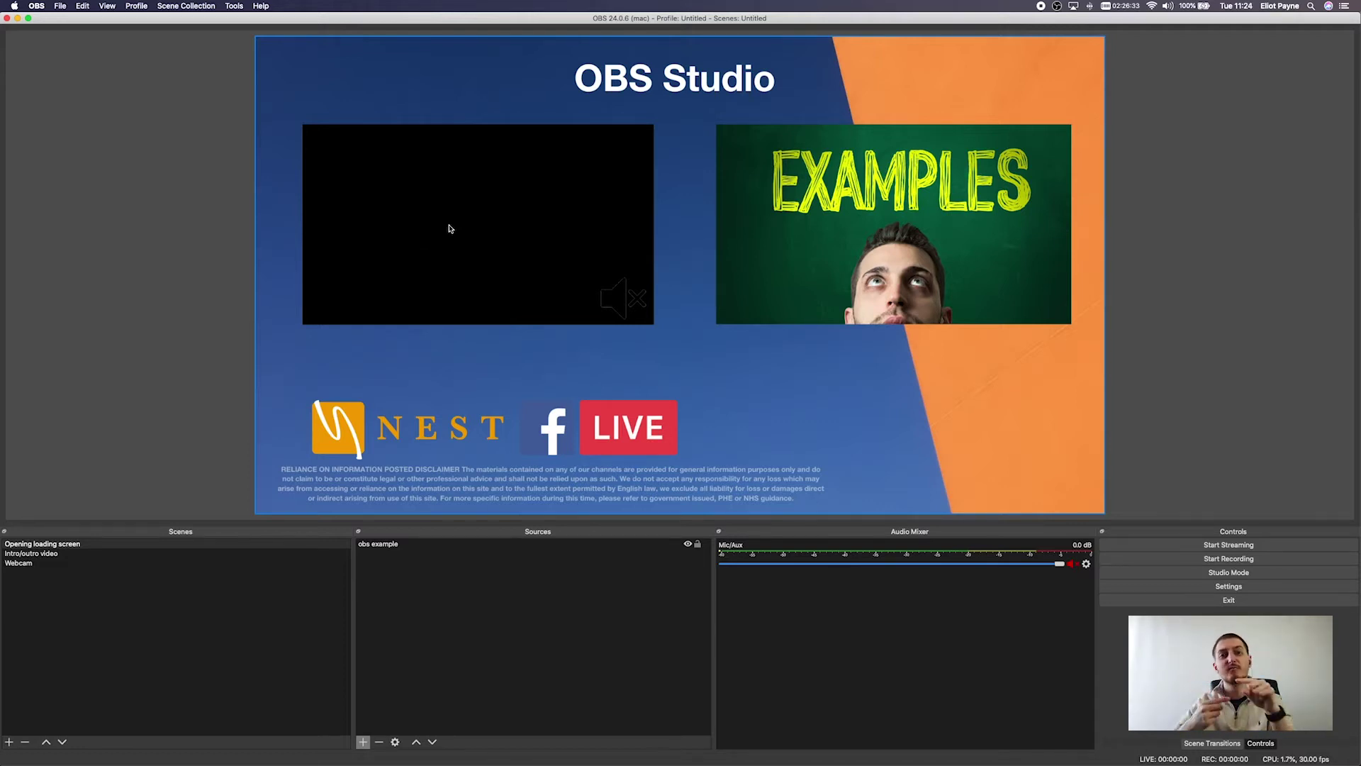
pyautogui.click(509, 179)
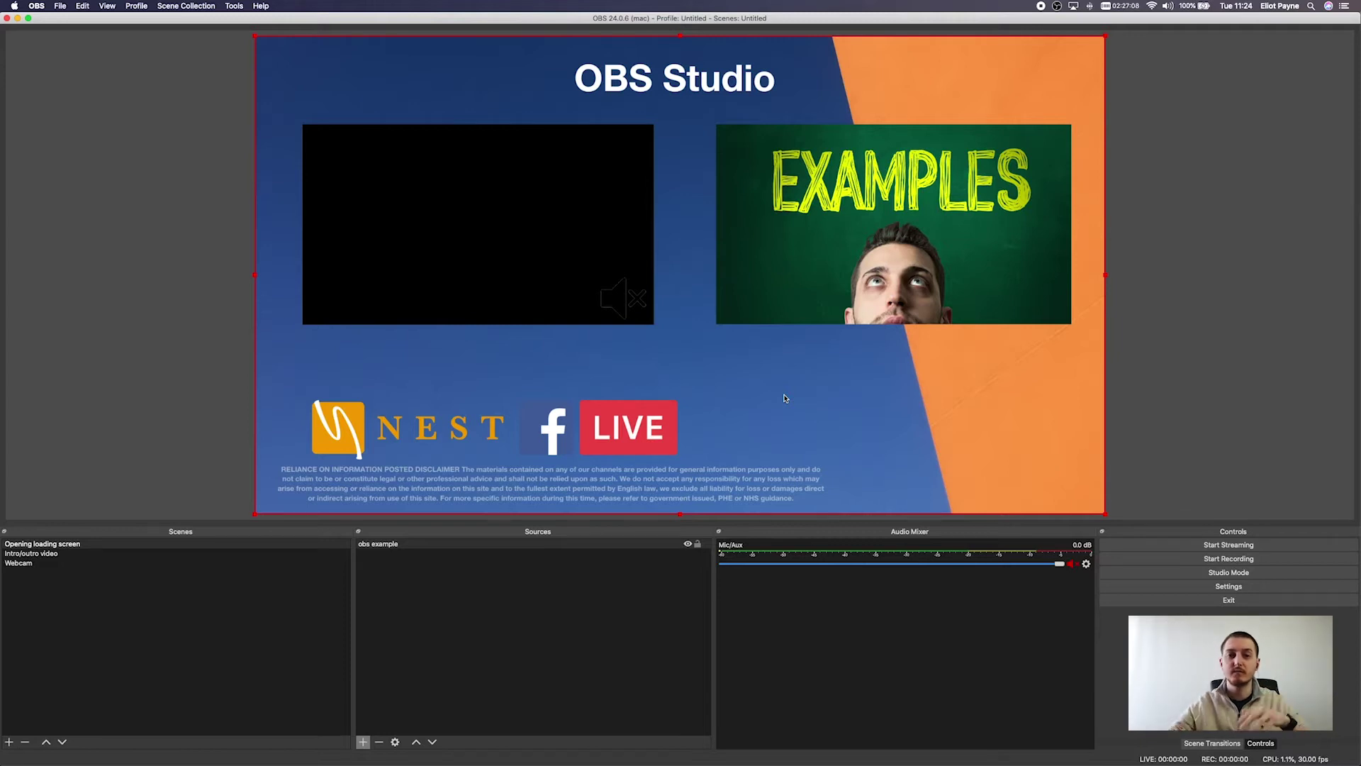
pyautogui.click(427, 593)
pyautogui.click(310, 590)
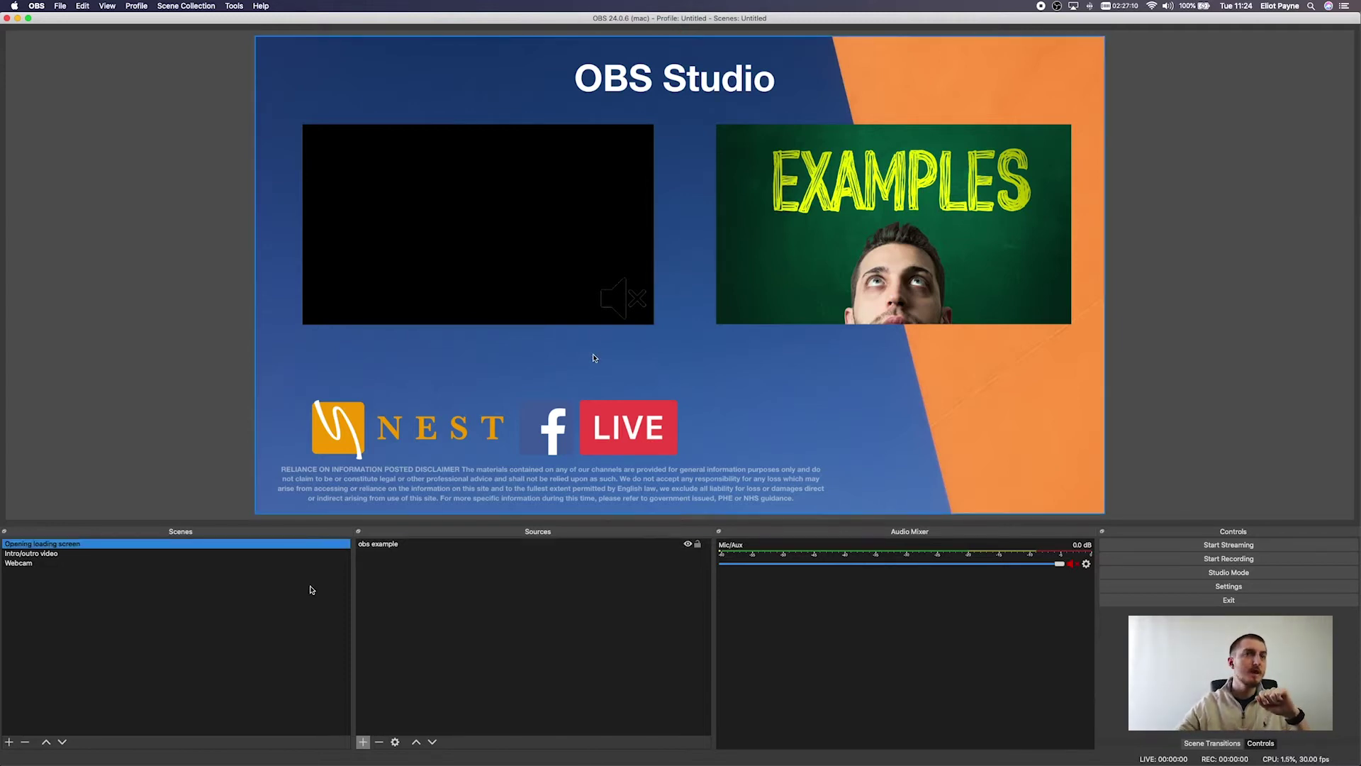
# - Add a looping media source named "NEST logo Loop" to the Opening loading screen scene, using the file Intro opening 720p Loop.mp4
pyautogui.click(361, 742)
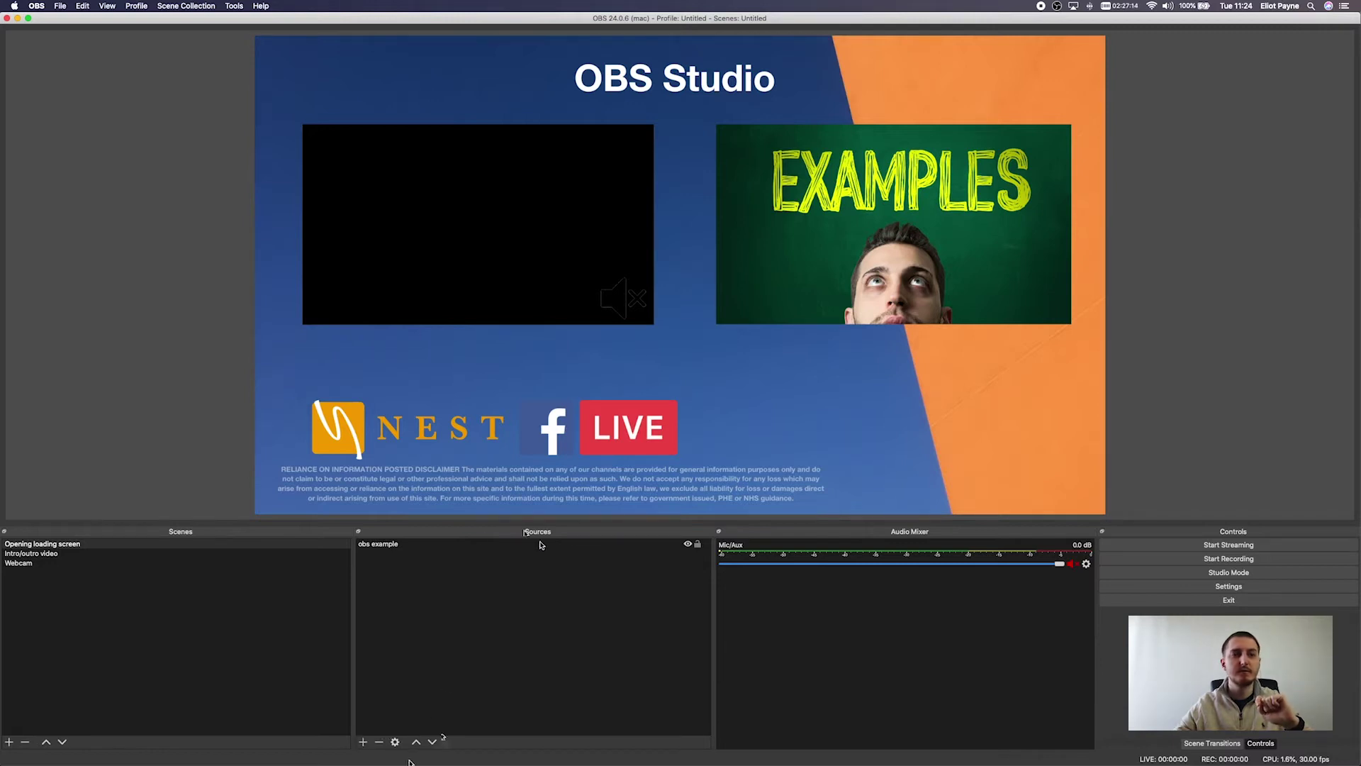
pyautogui.click(364, 742)
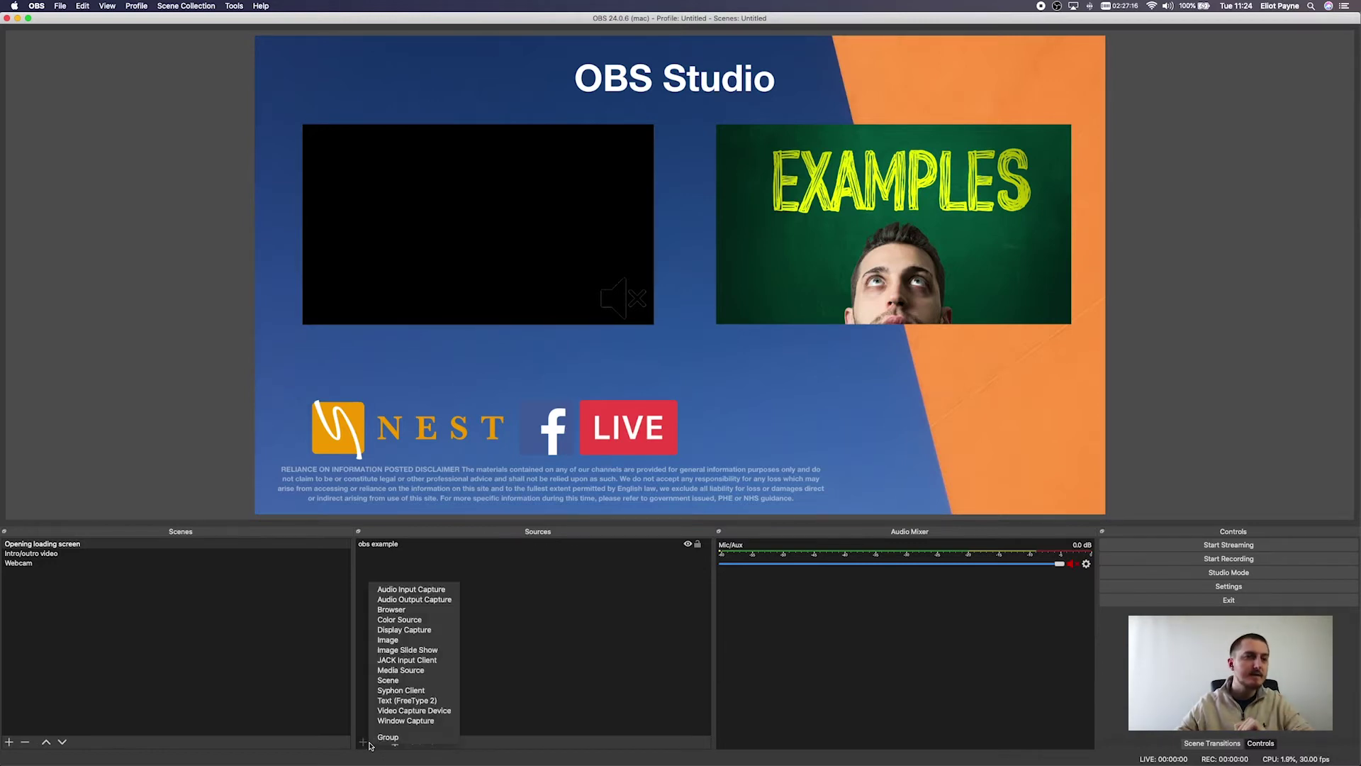
pyautogui.click(429, 671)
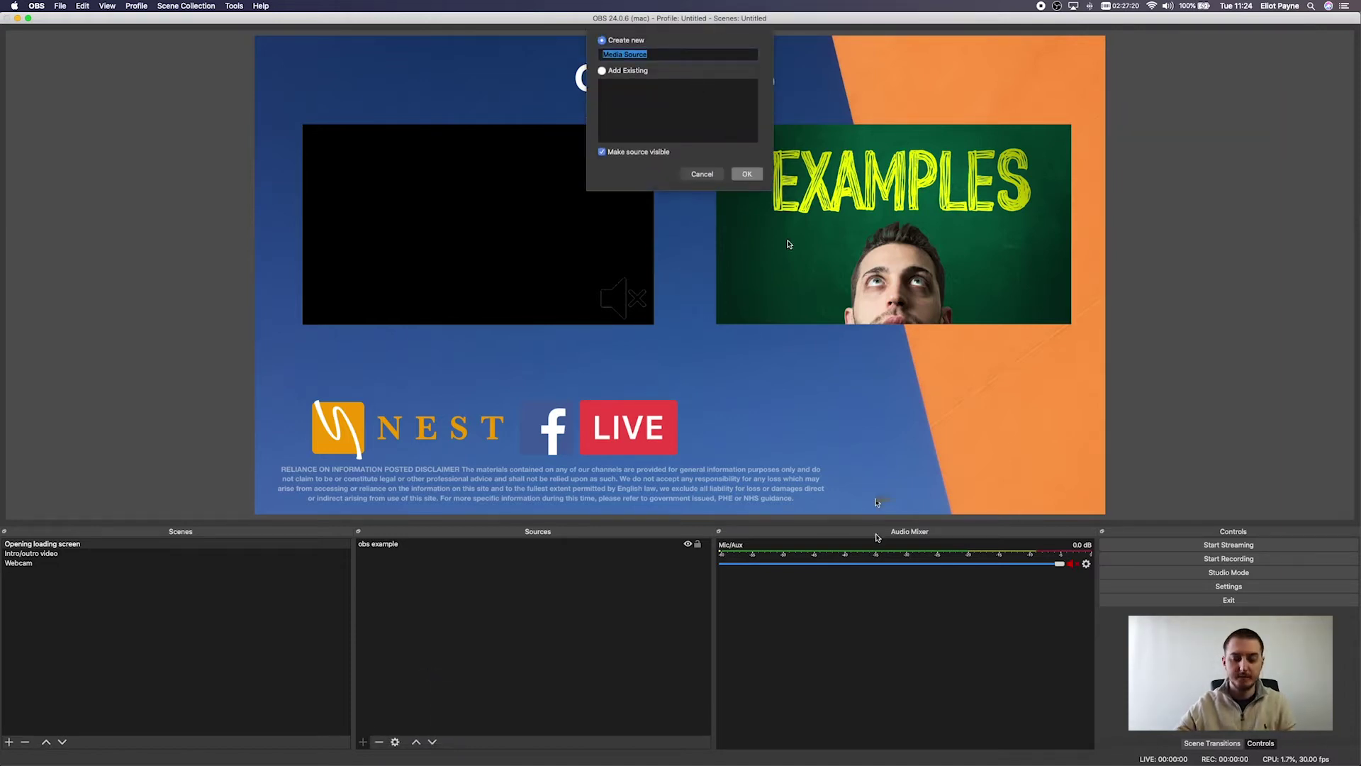
pyautogui.write('NEST logo Loop')
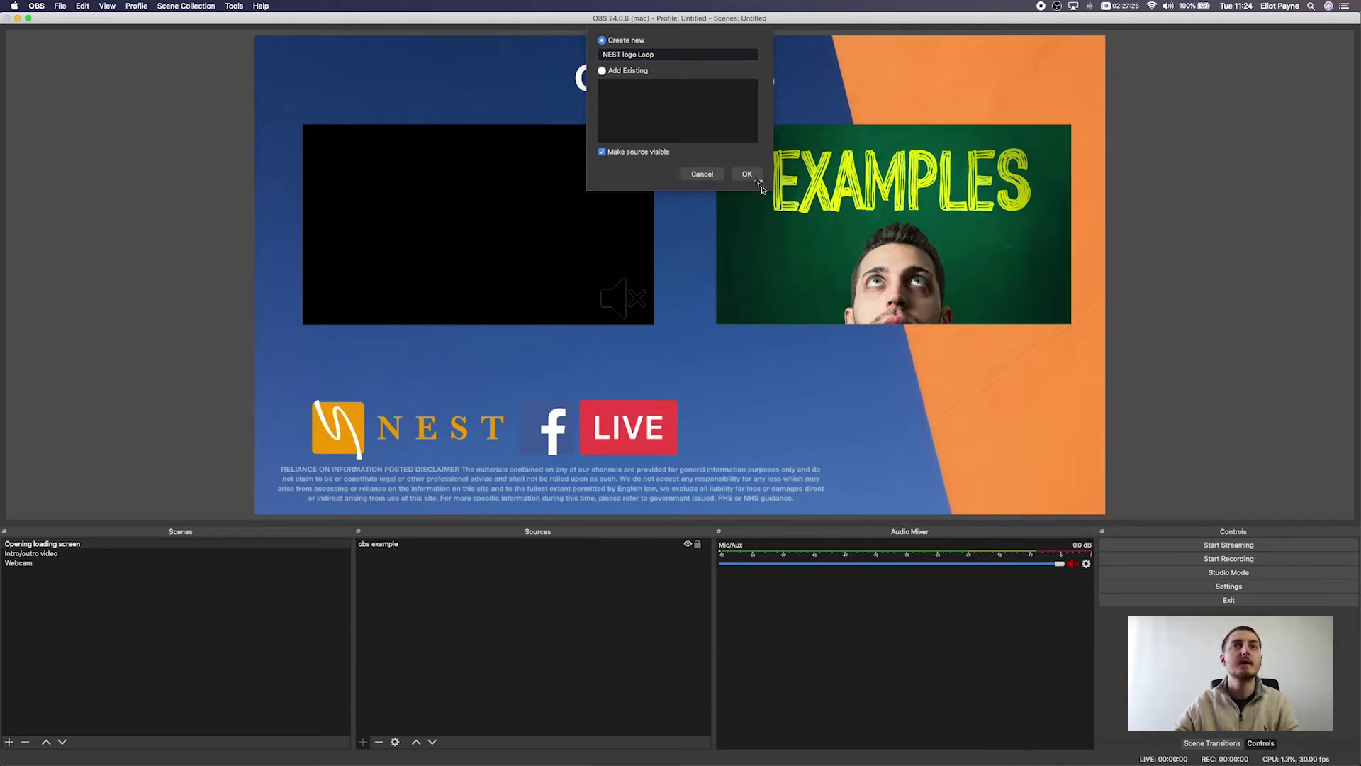
pyautogui.click(746, 174)
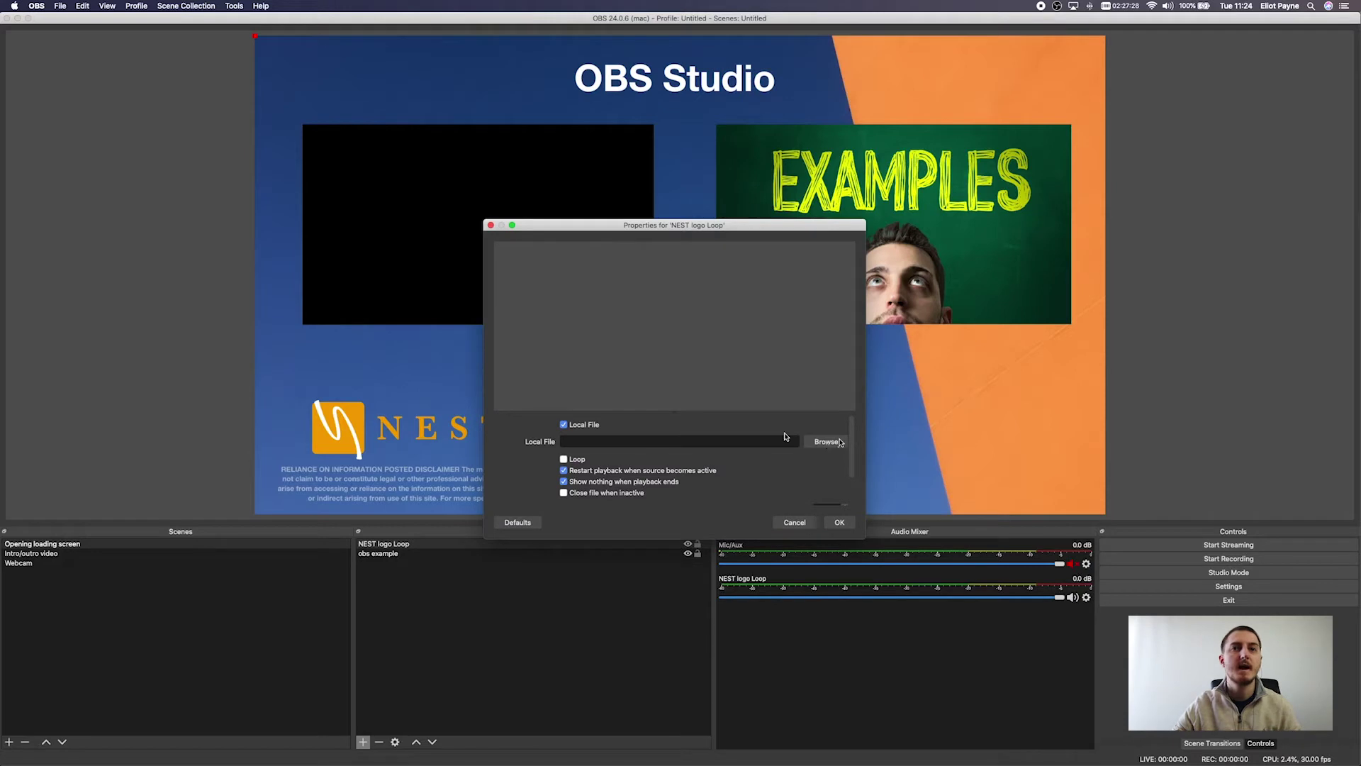
pyautogui.click(823, 441)
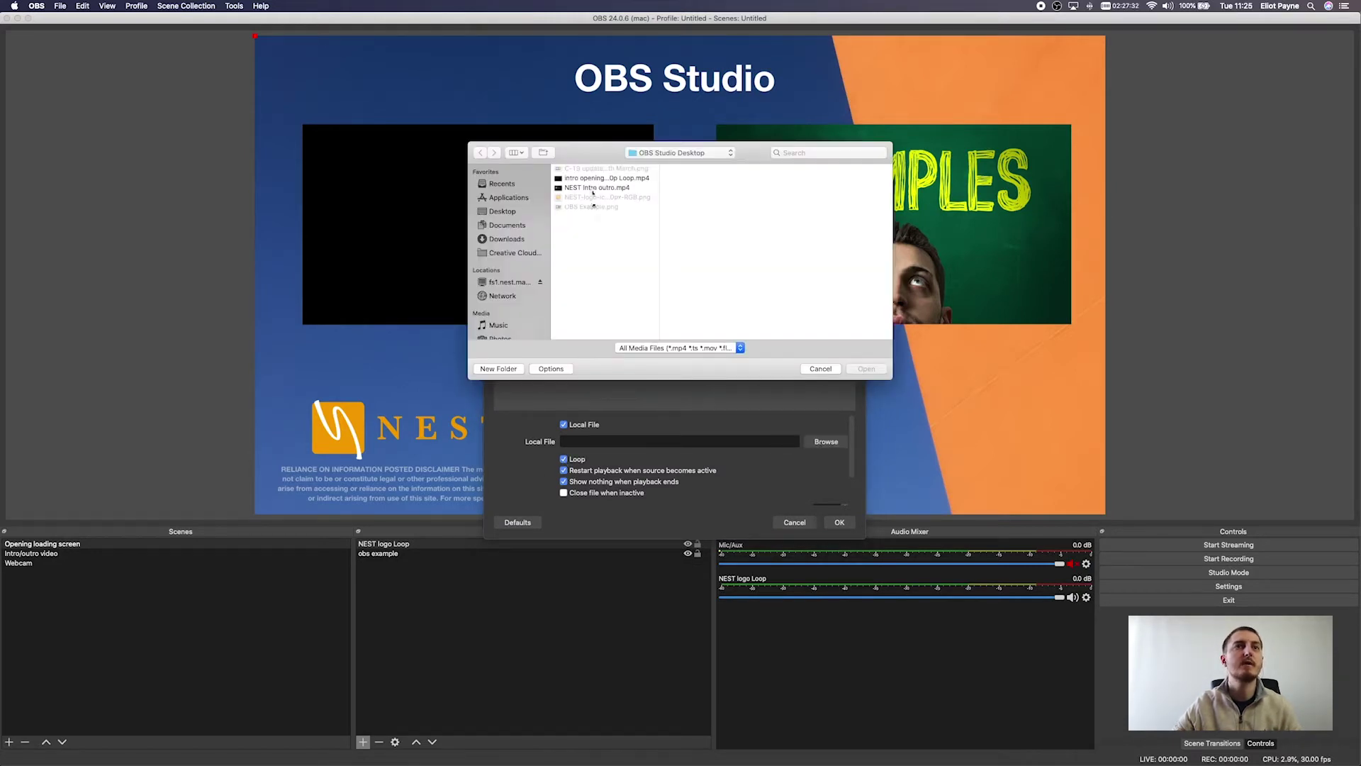
pyautogui.click(592, 179)
pyautogui.click(867, 369)
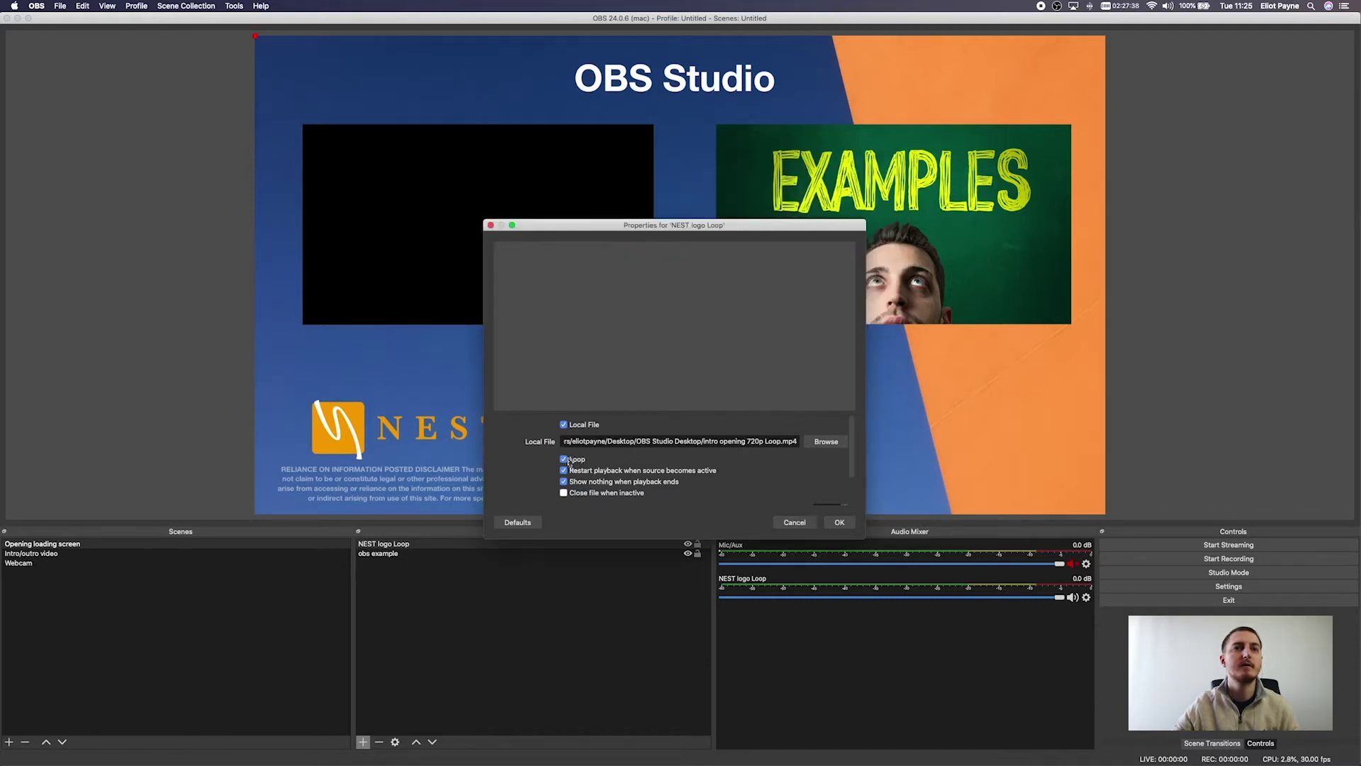
pyautogui.click(840, 522)
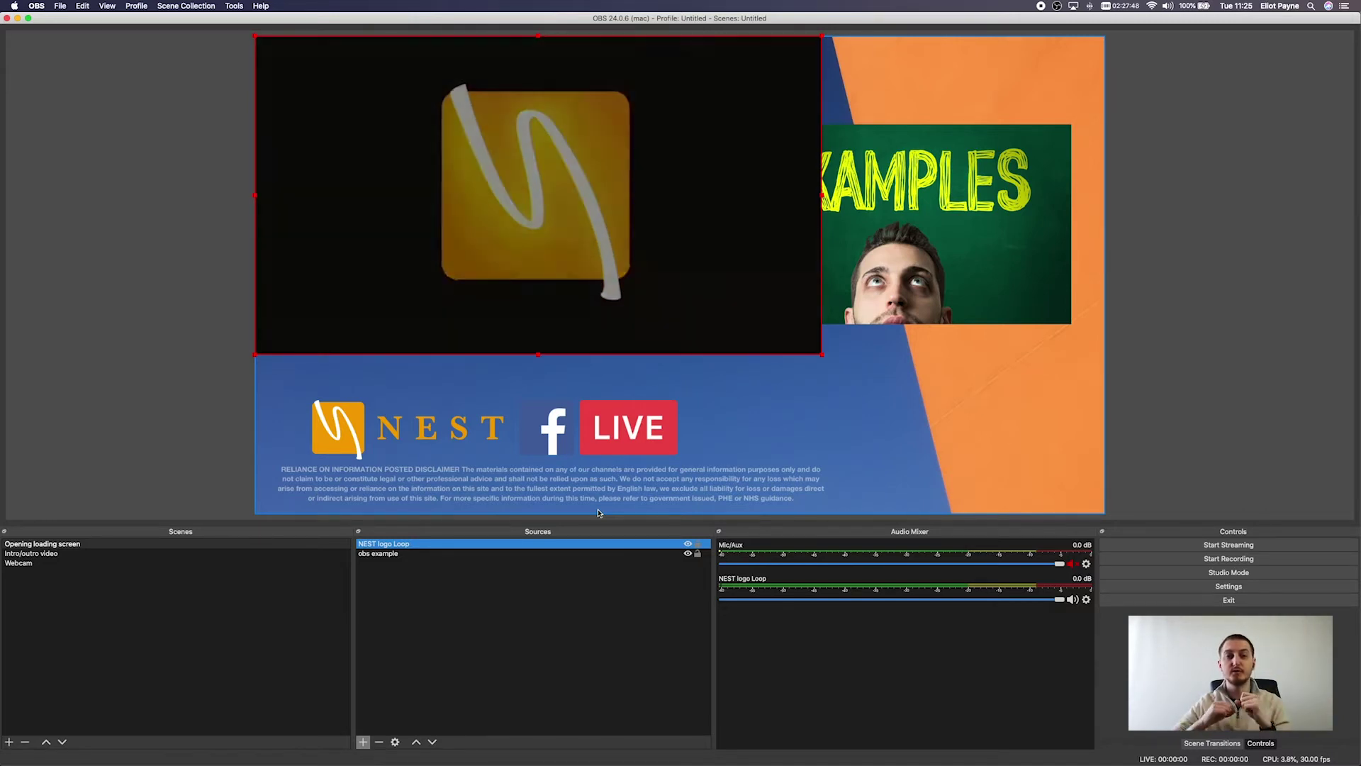
# - Shift the logo video down slightly and place obs example above NEST logo Loop in the source order
pyautogui.moveTo(710, 235); pyautogui.dragTo(705, 278)
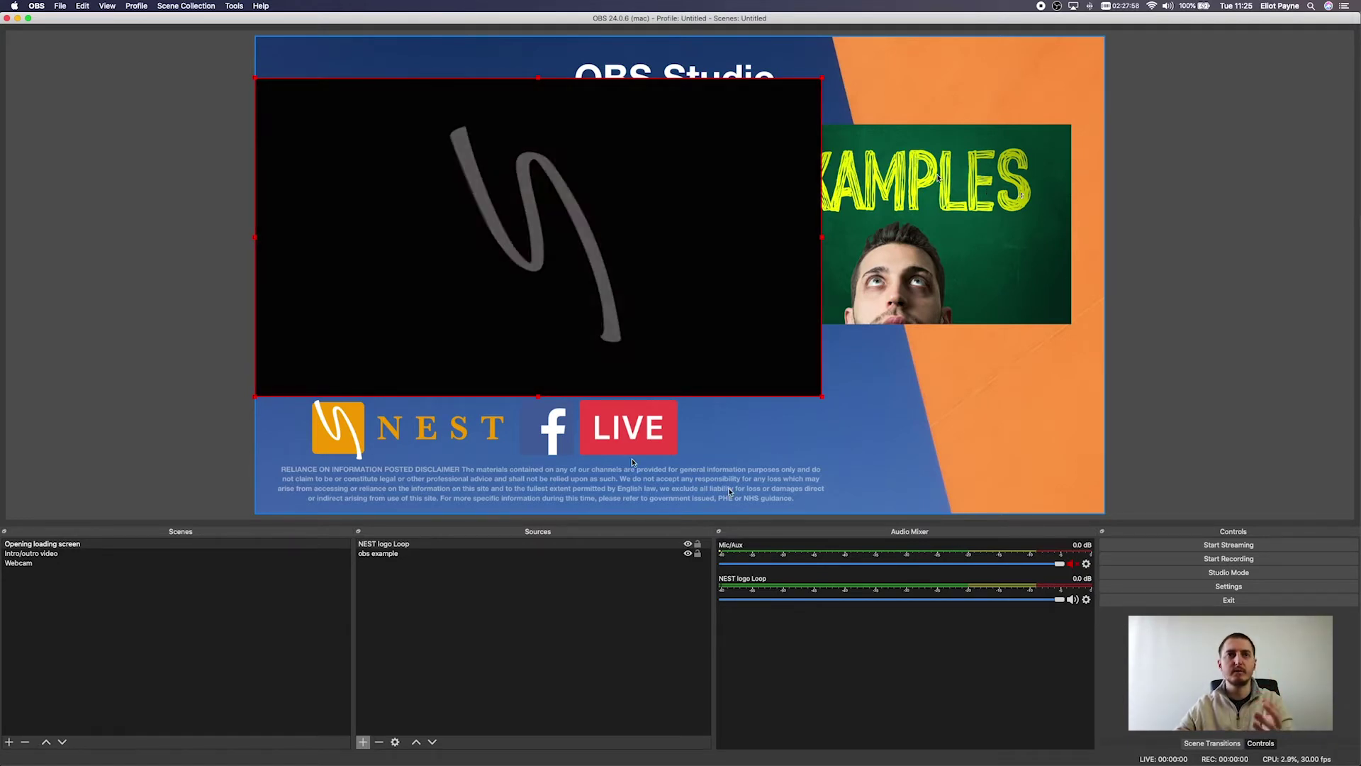
pyautogui.click(416, 616)
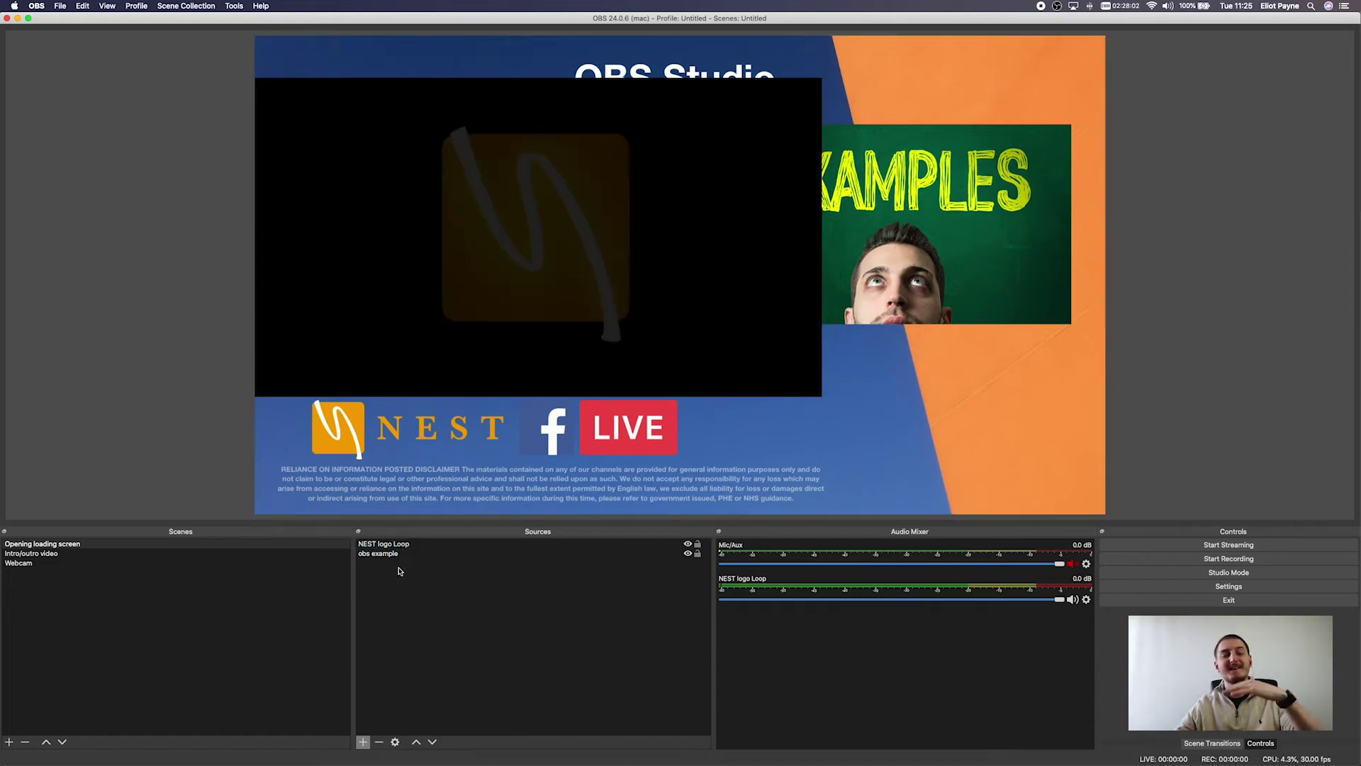
pyautogui.click(398, 555)
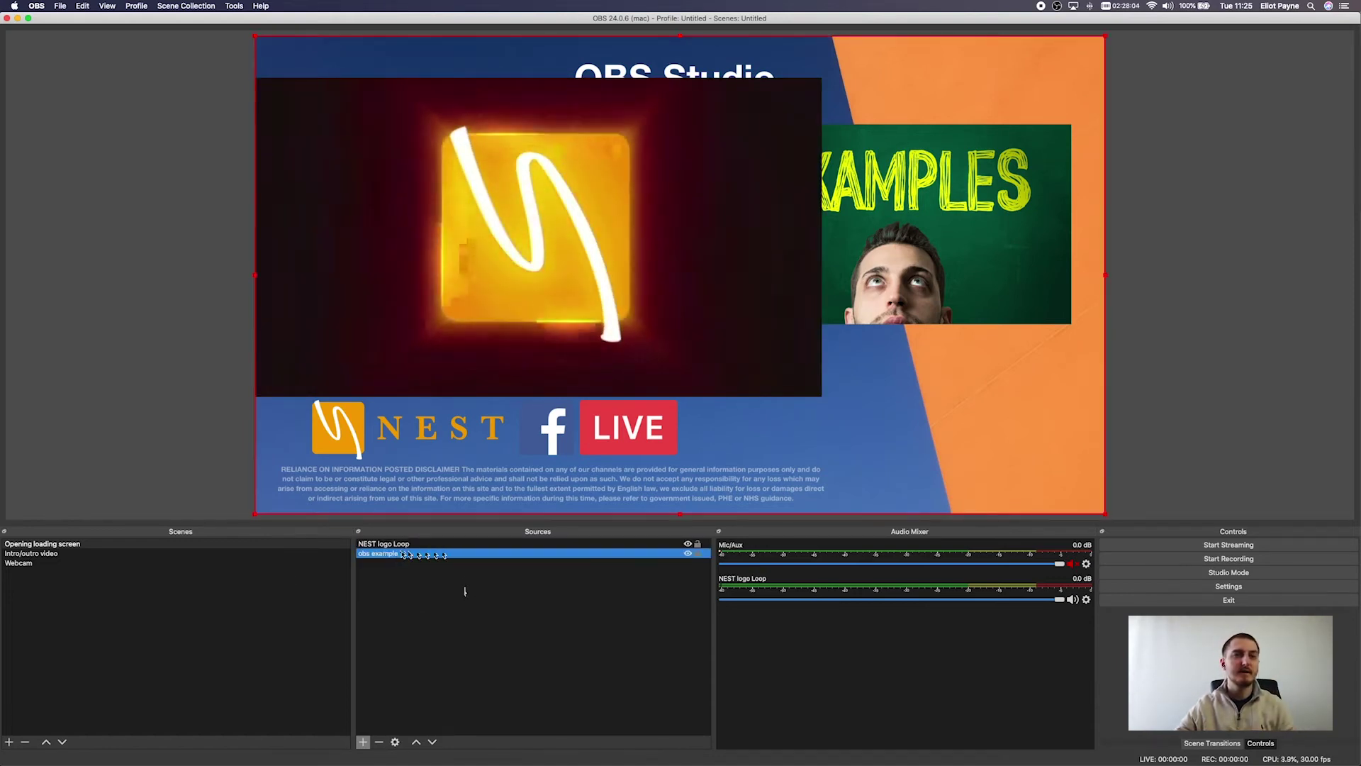
pyautogui.click(417, 742)
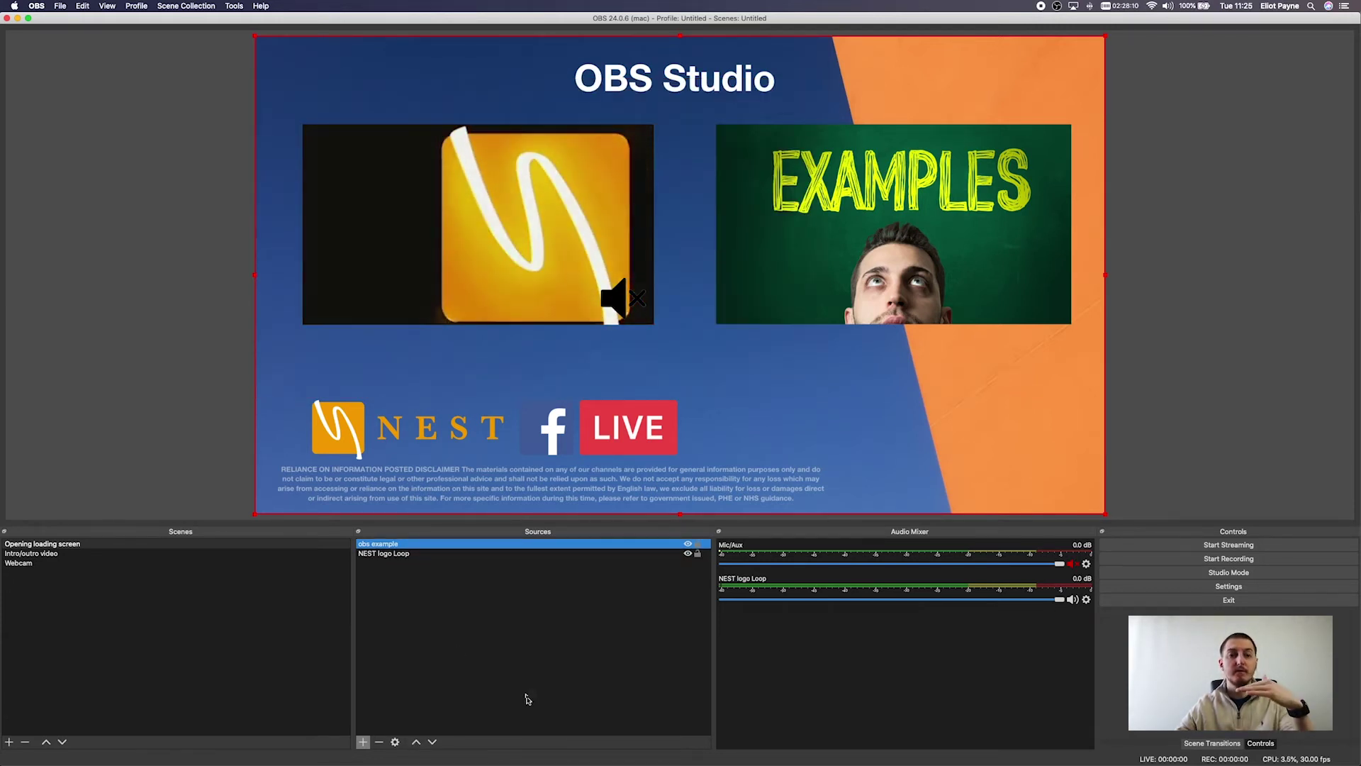
pyautogui.click(461, 630)
# - Shrink the NEST logo Loop video and position it so the logo sits centred behind the image's video window cut-out
pyautogui.click(416, 555)
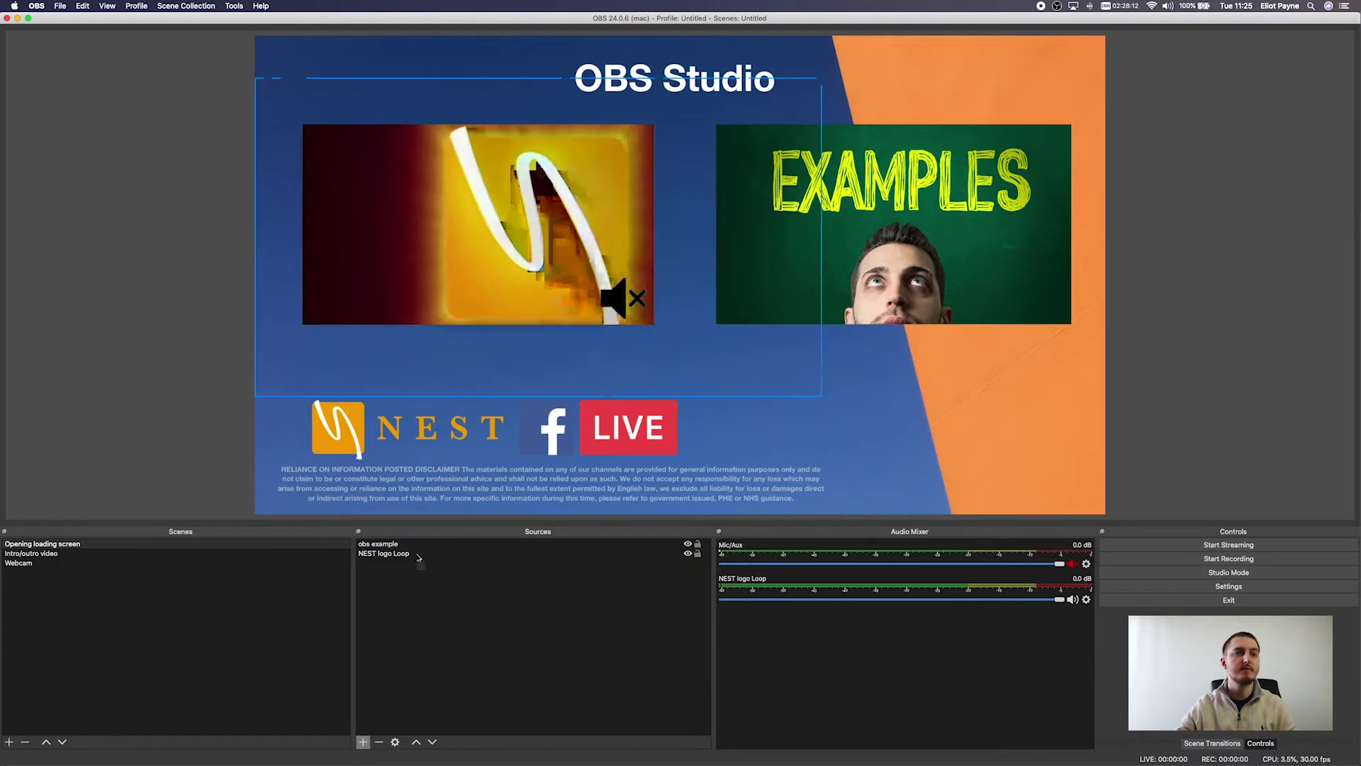
pyautogui.moveTo(834, 400); pyautogui.dragTo(647, 298)
pyautogui.moveTo(481, 216); pyautogui.dragTo(508, 253)
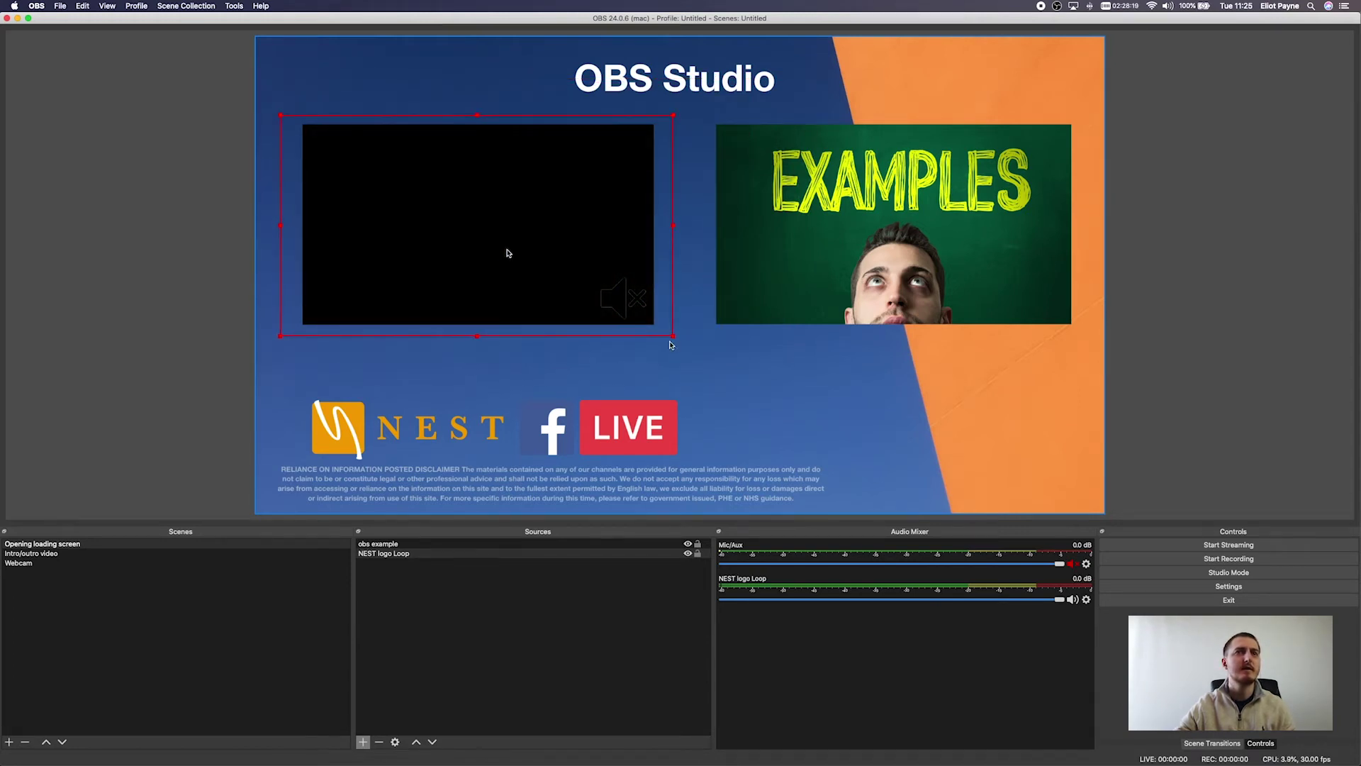
pyautogui.moveTo(485, 241); pyautogui.dragTo(477, 235)
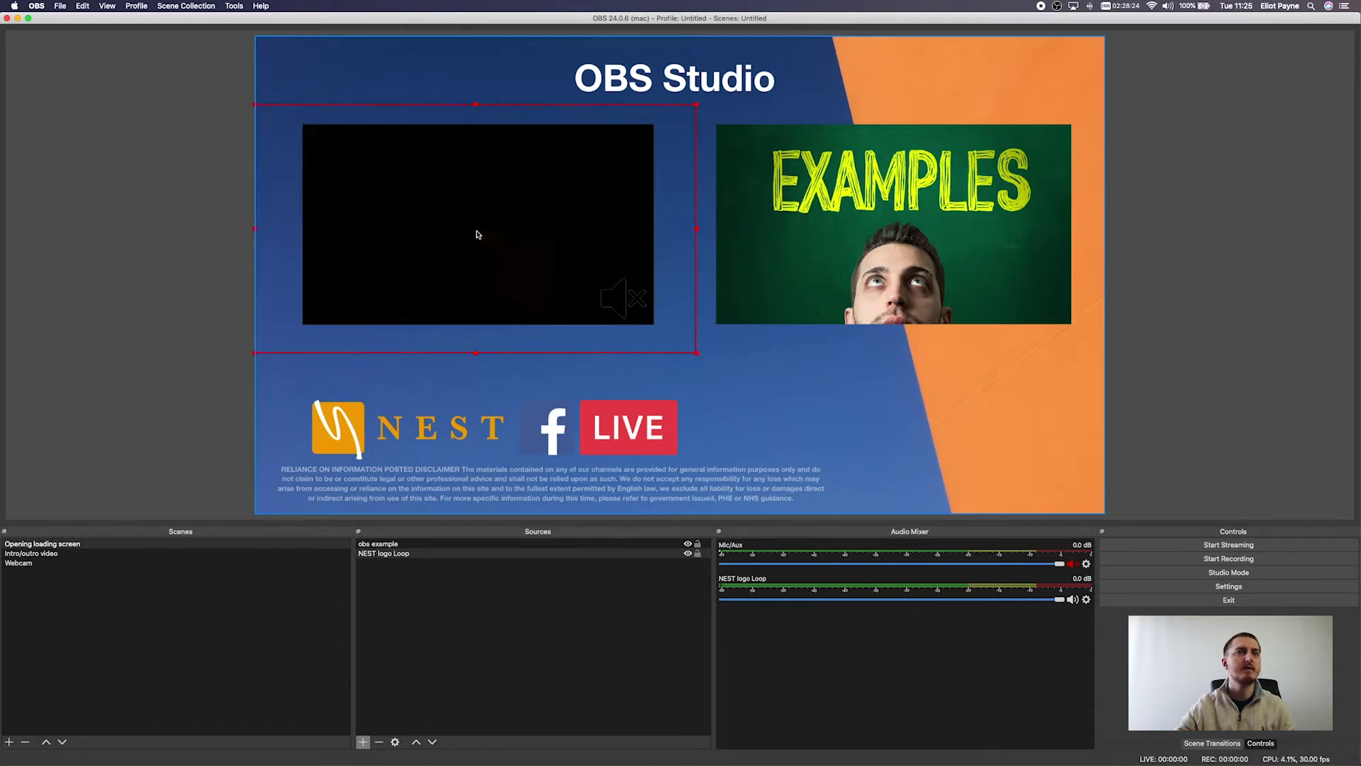
pyautogui.moveTo(477, 234); pyautogui.dragTo(485, 235)
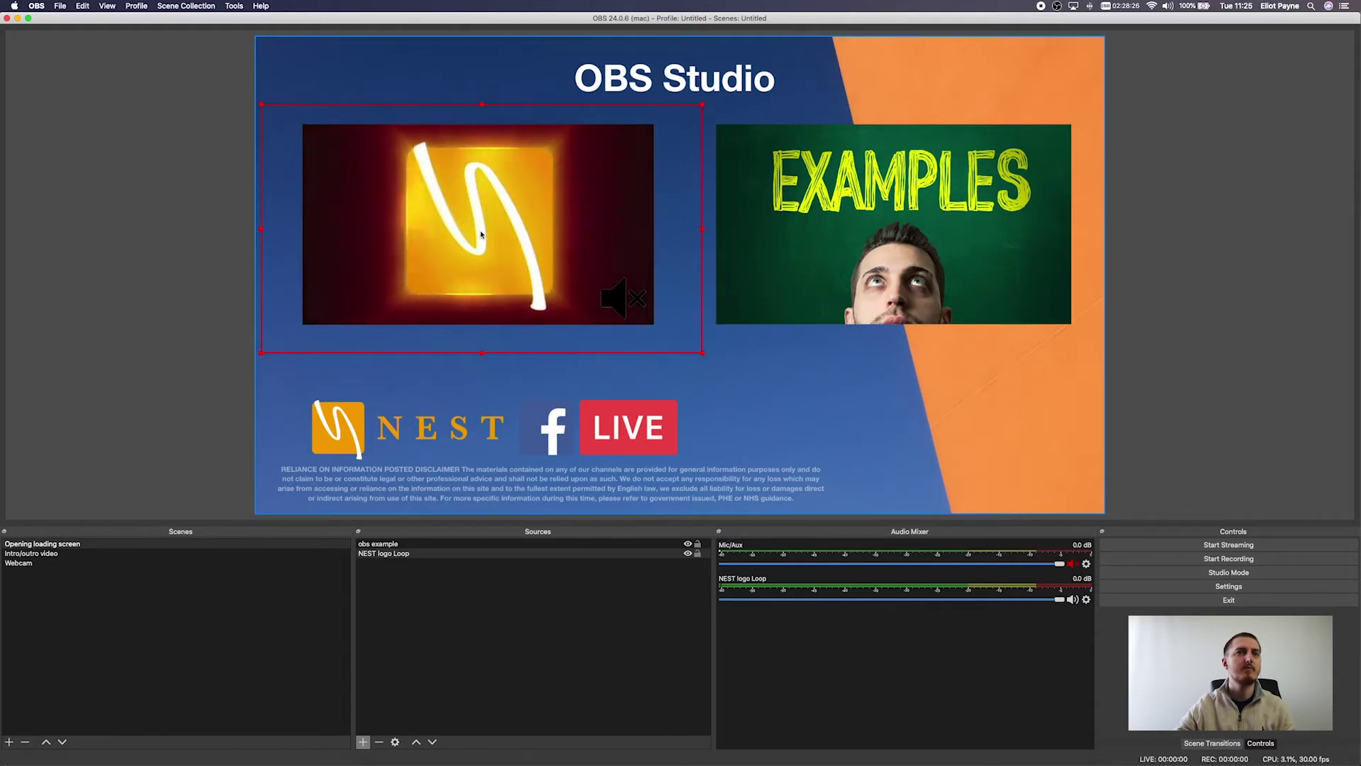
pyautogui.click(80, 326)
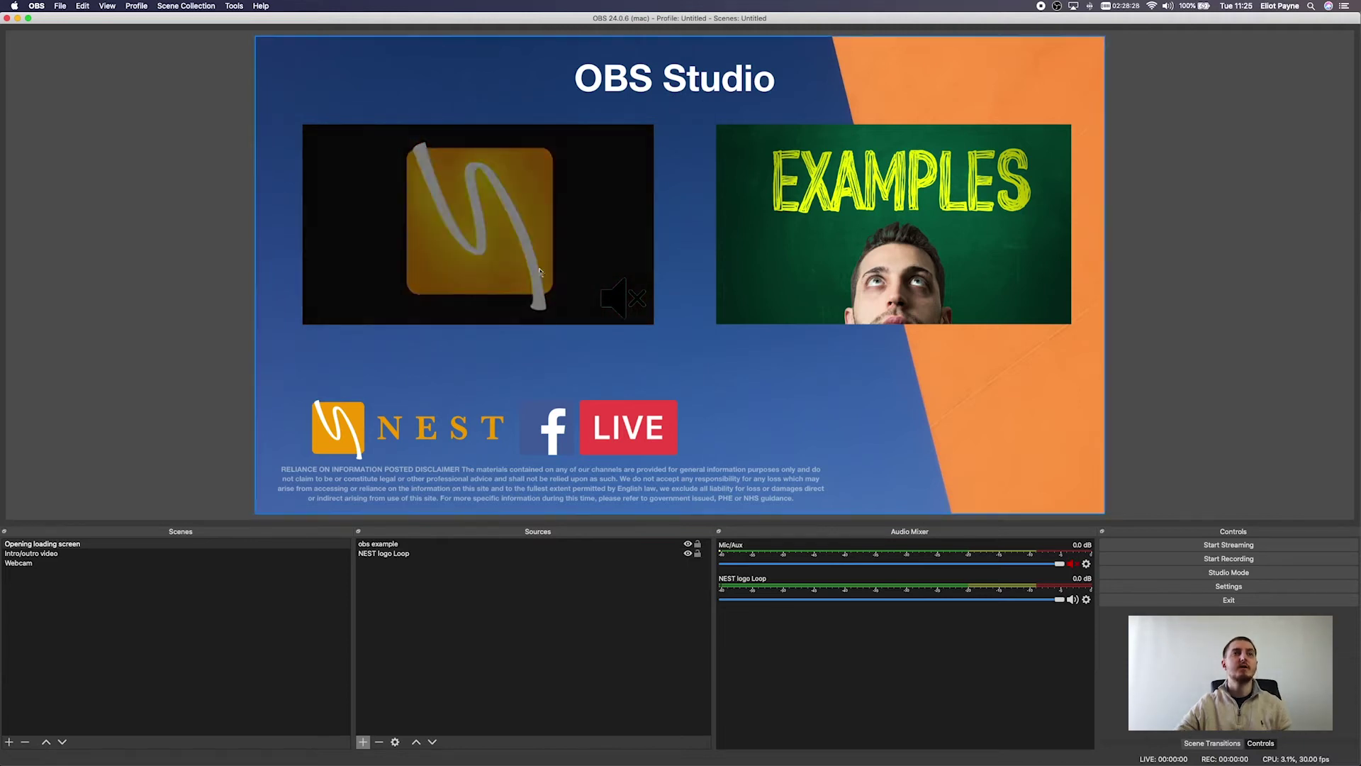
# - Mute the audio of the NEST logo Loop source
pyautogui.click(418, 543)
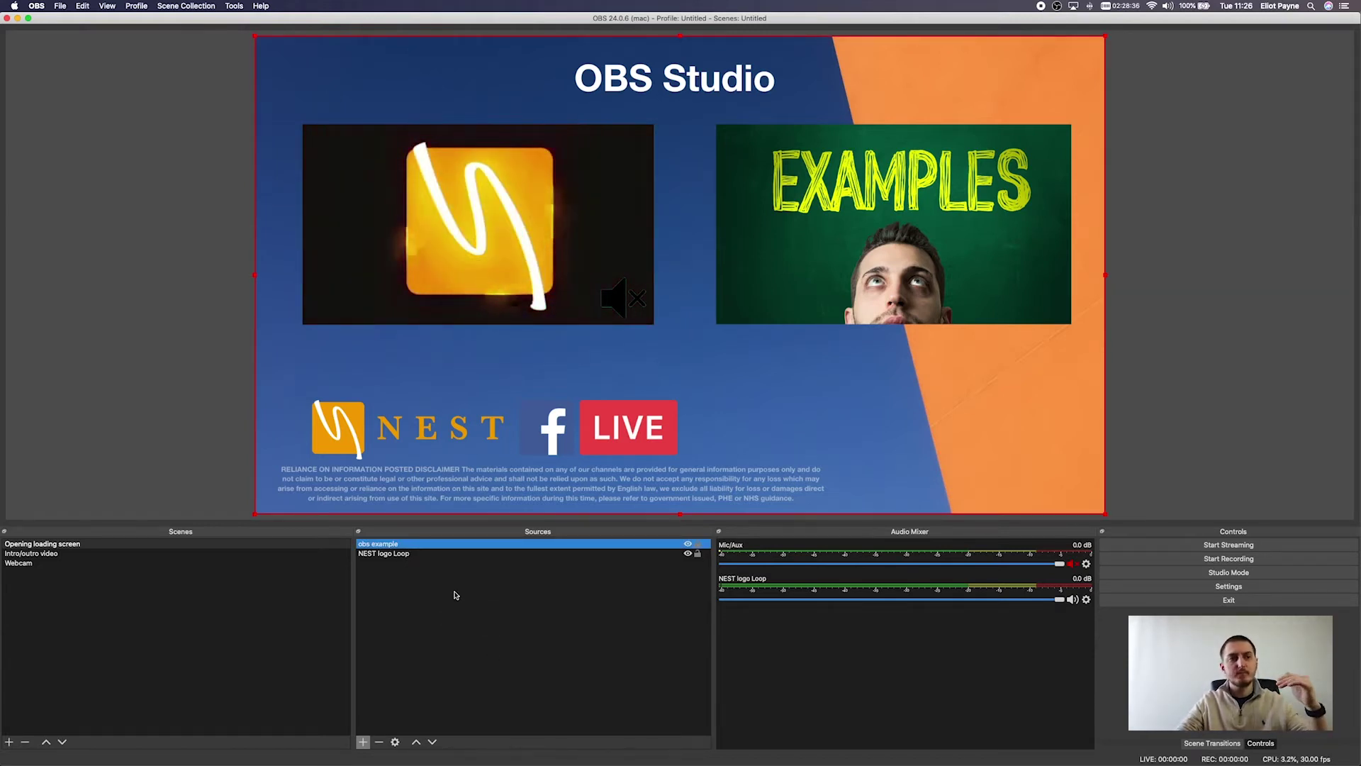
pyautogui.click(457, 554)
pyautogui.click(464, 601)
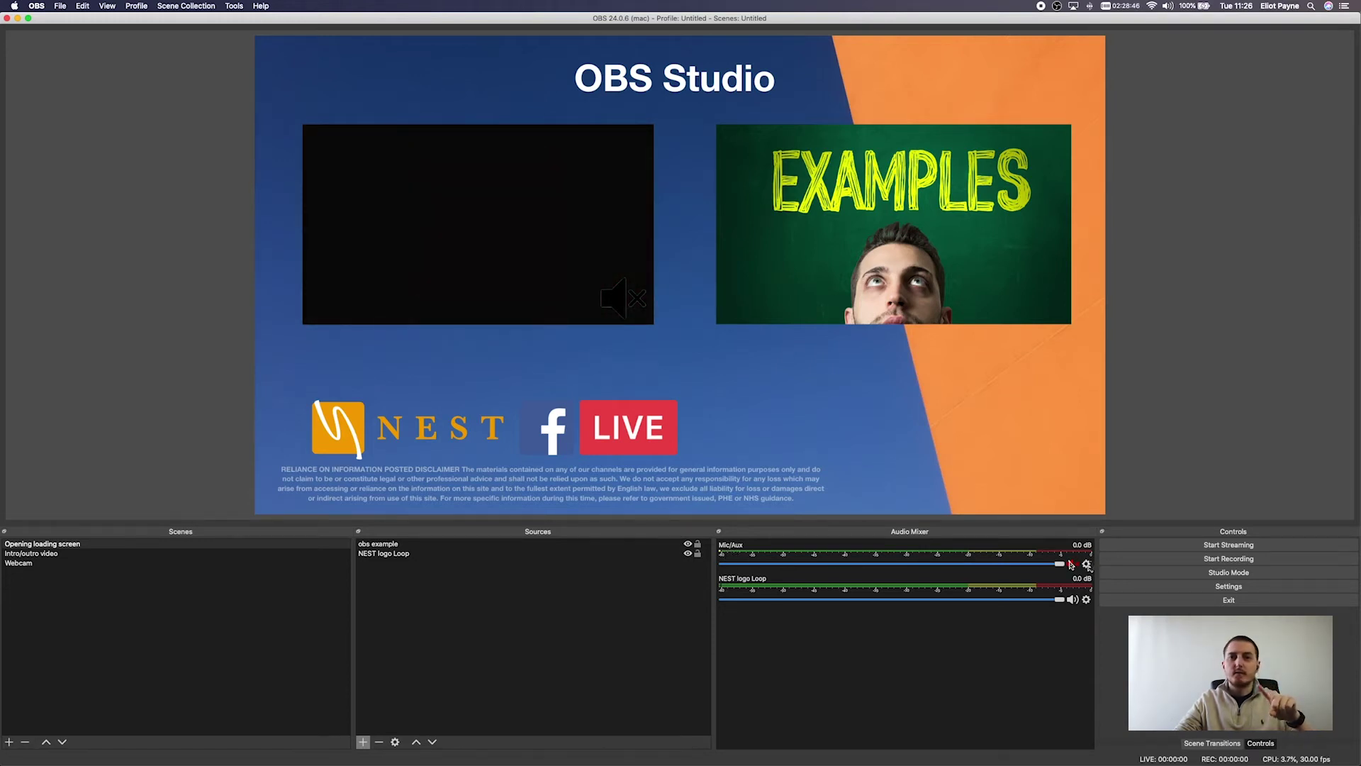
pyautogui.click(1073, 601)
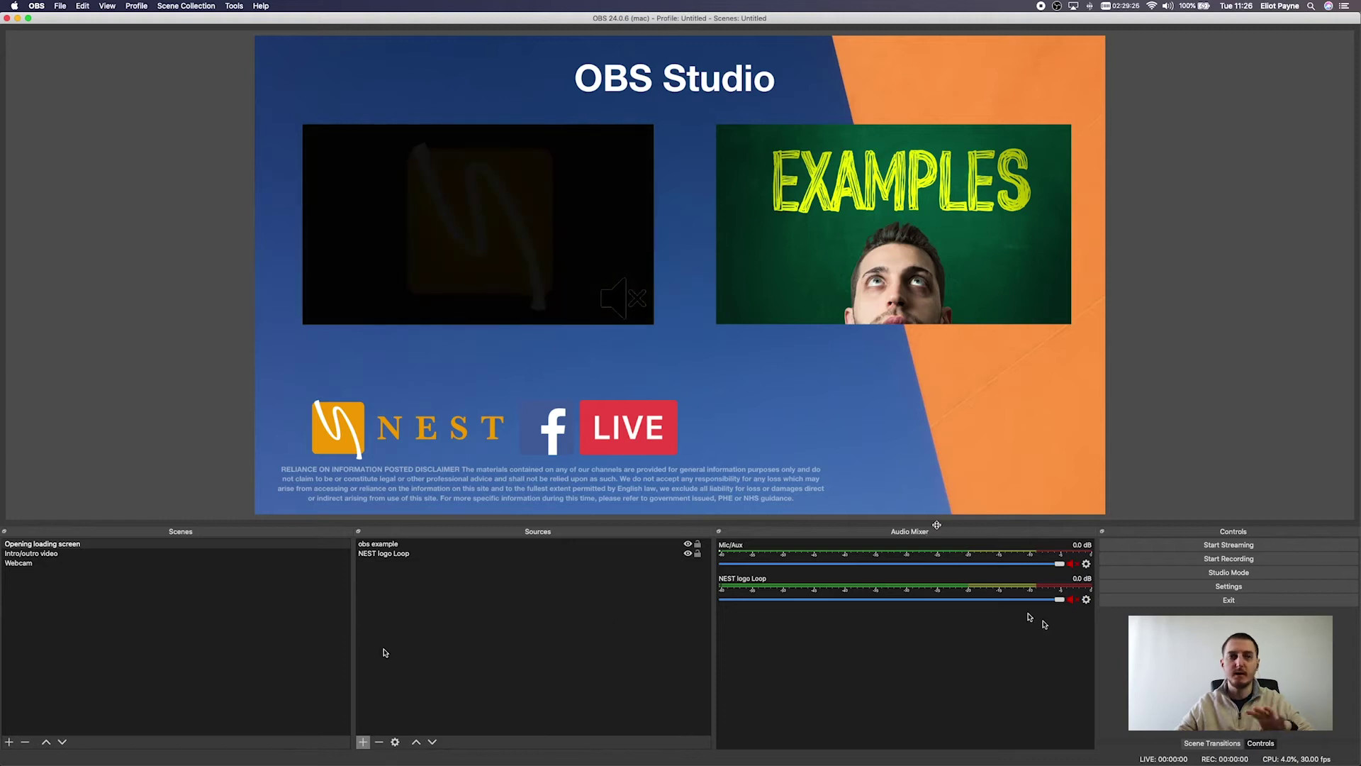
# - Add a Text (FreeType 2) source named "Starting soon scroll" to the Opening loading screen scene
pyautogui.click(363, 741)
pyautogui.click(588, 670)
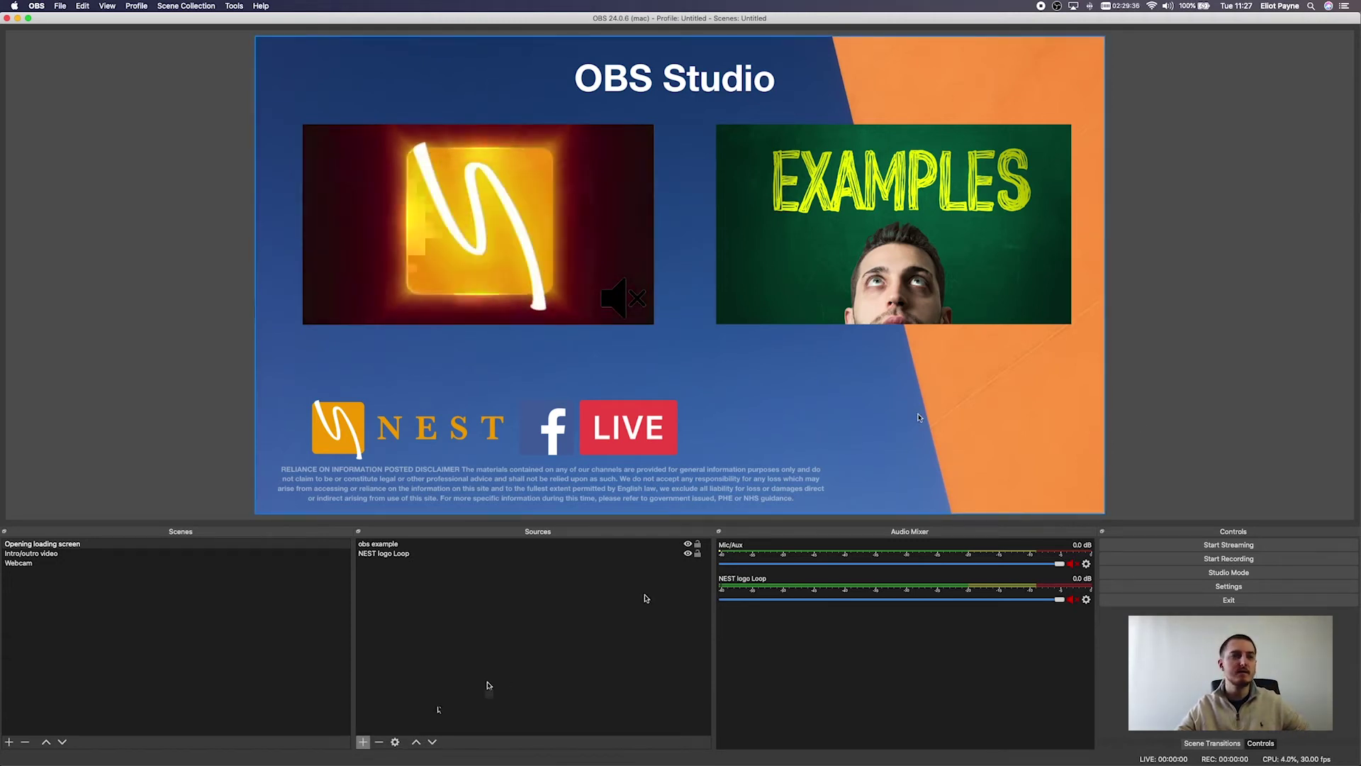
pyautogui.click(363, 742)
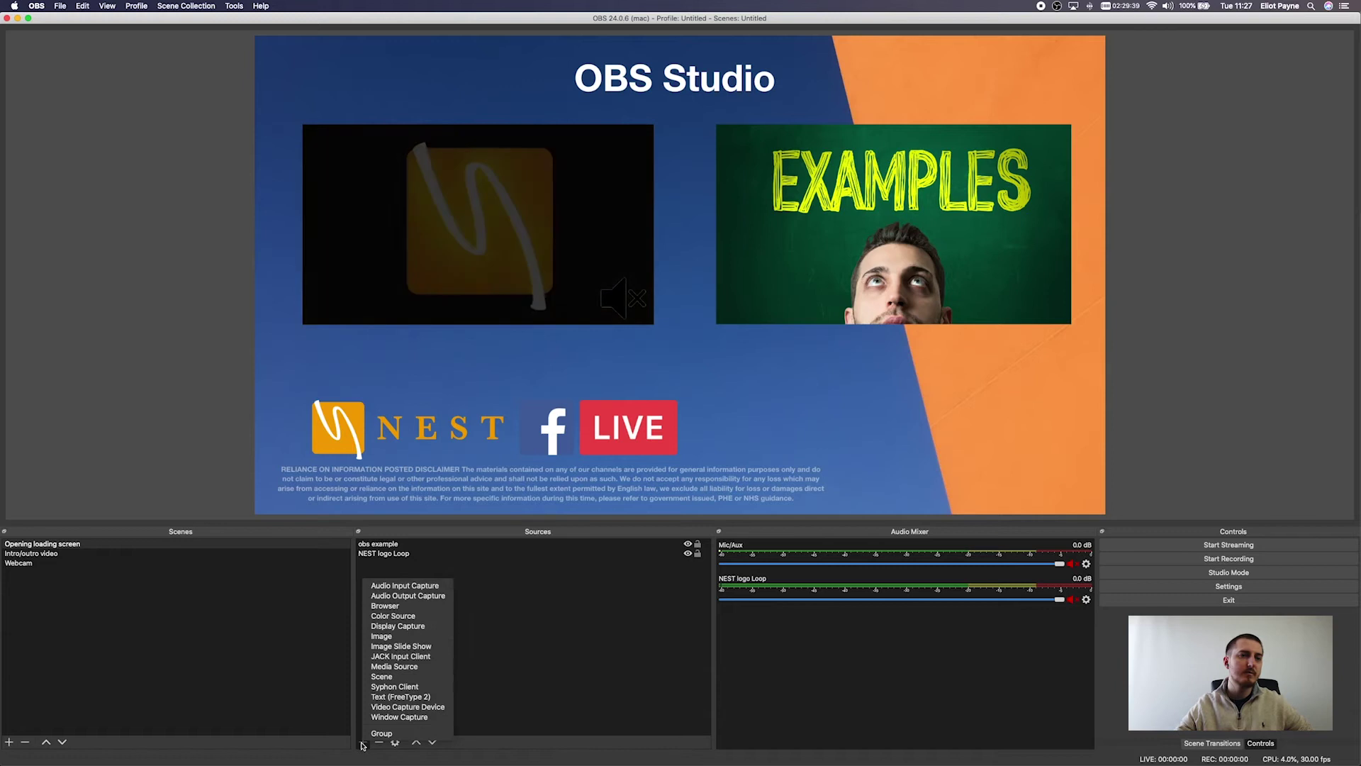
pyautogui.click(435, 700)
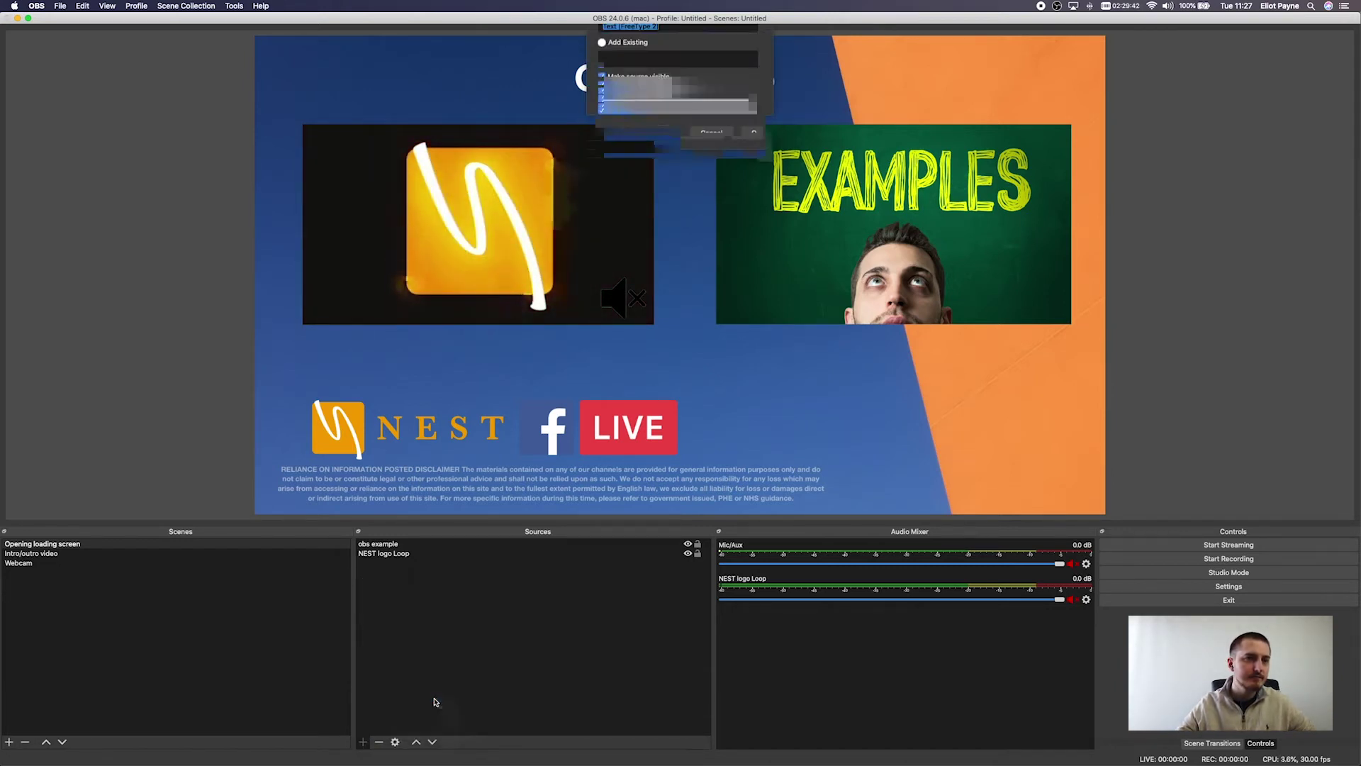
pyautogui.write('sc')
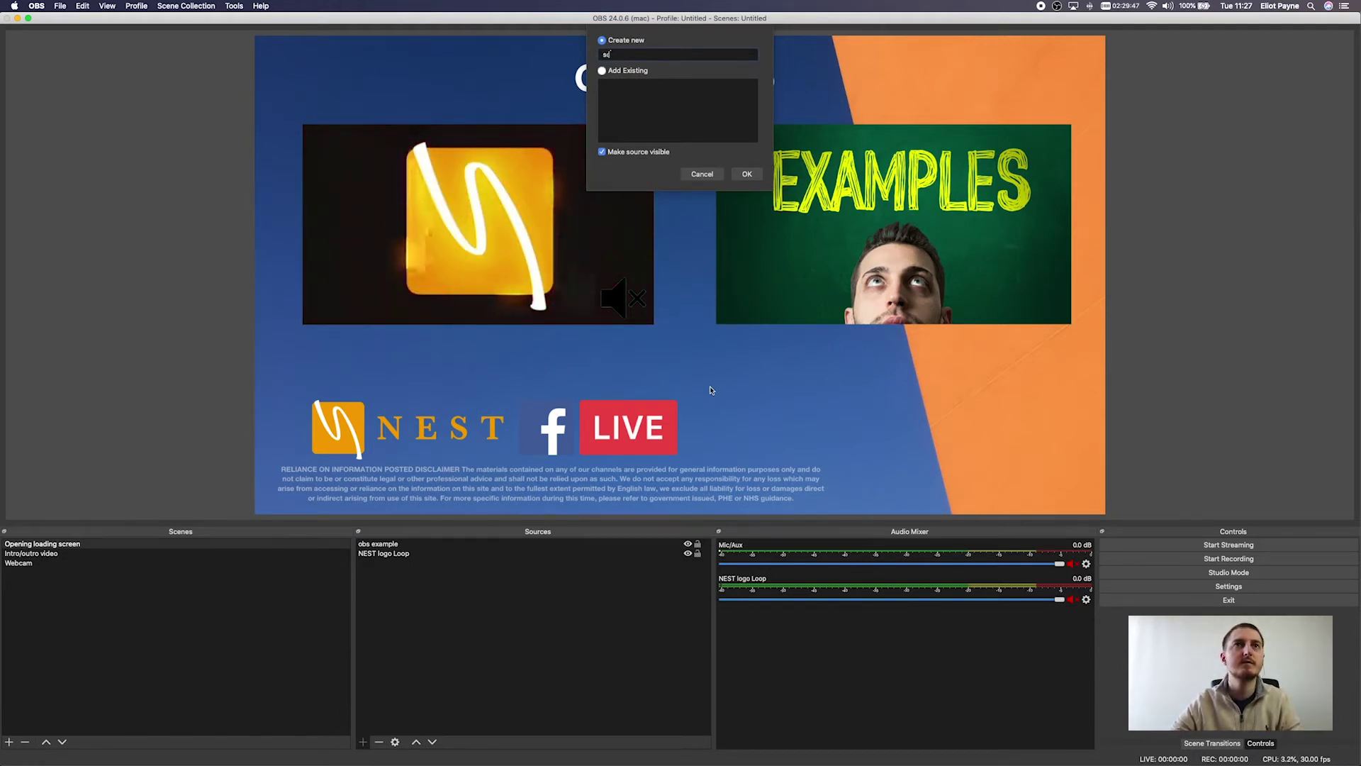
pyautogui.write('Starting soon scroll')
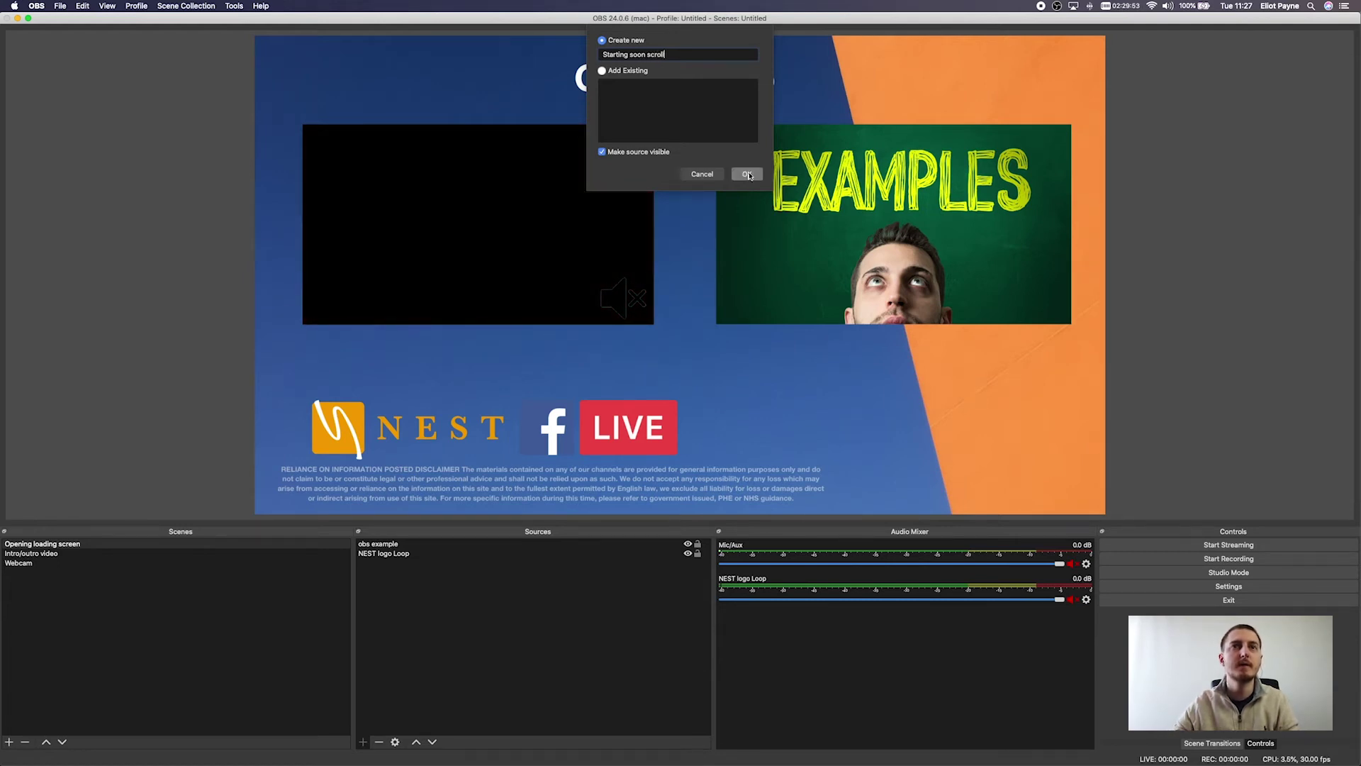
pyautogui.press('Return')
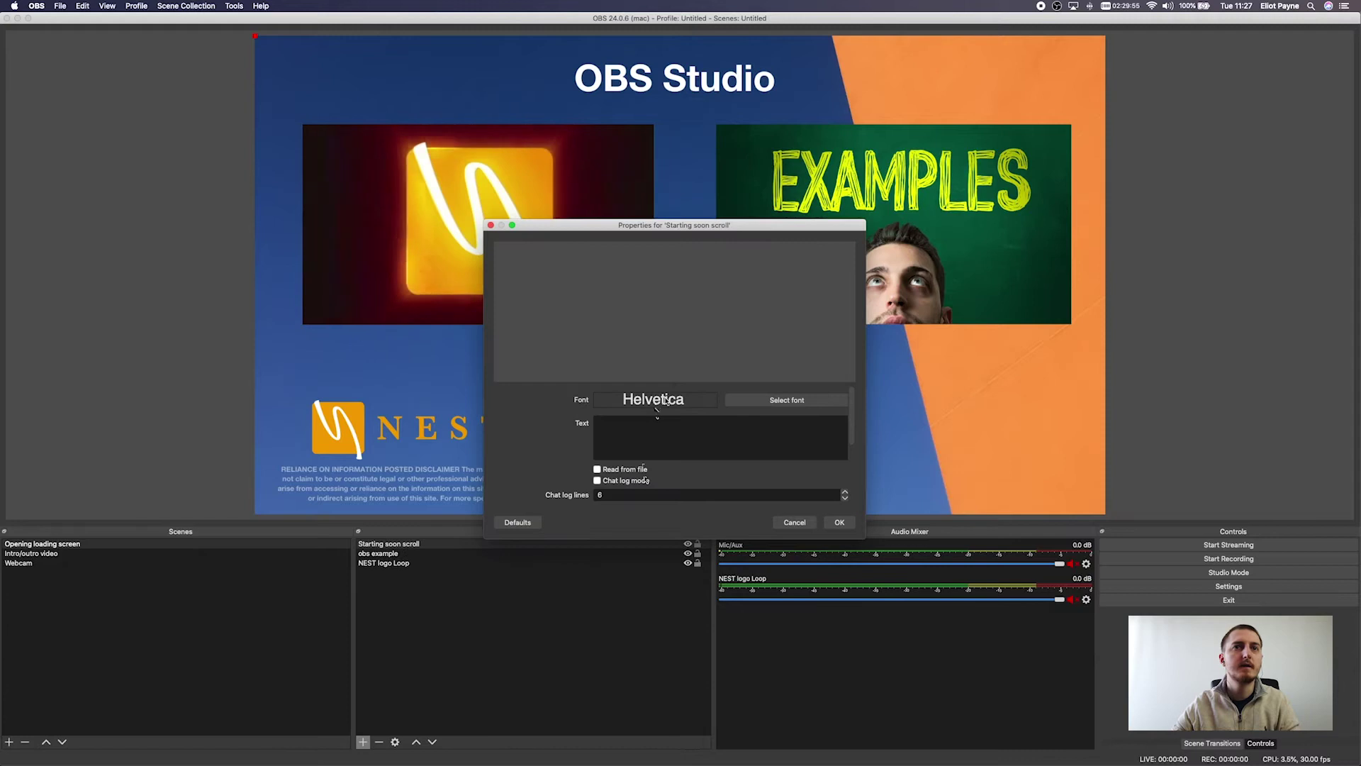
# - Set the source's text to "Starting Soon..." followed by a few trailing spaces and accept its properties
pyautogui.click(765, 450)
pyautogui.write('Starting So')
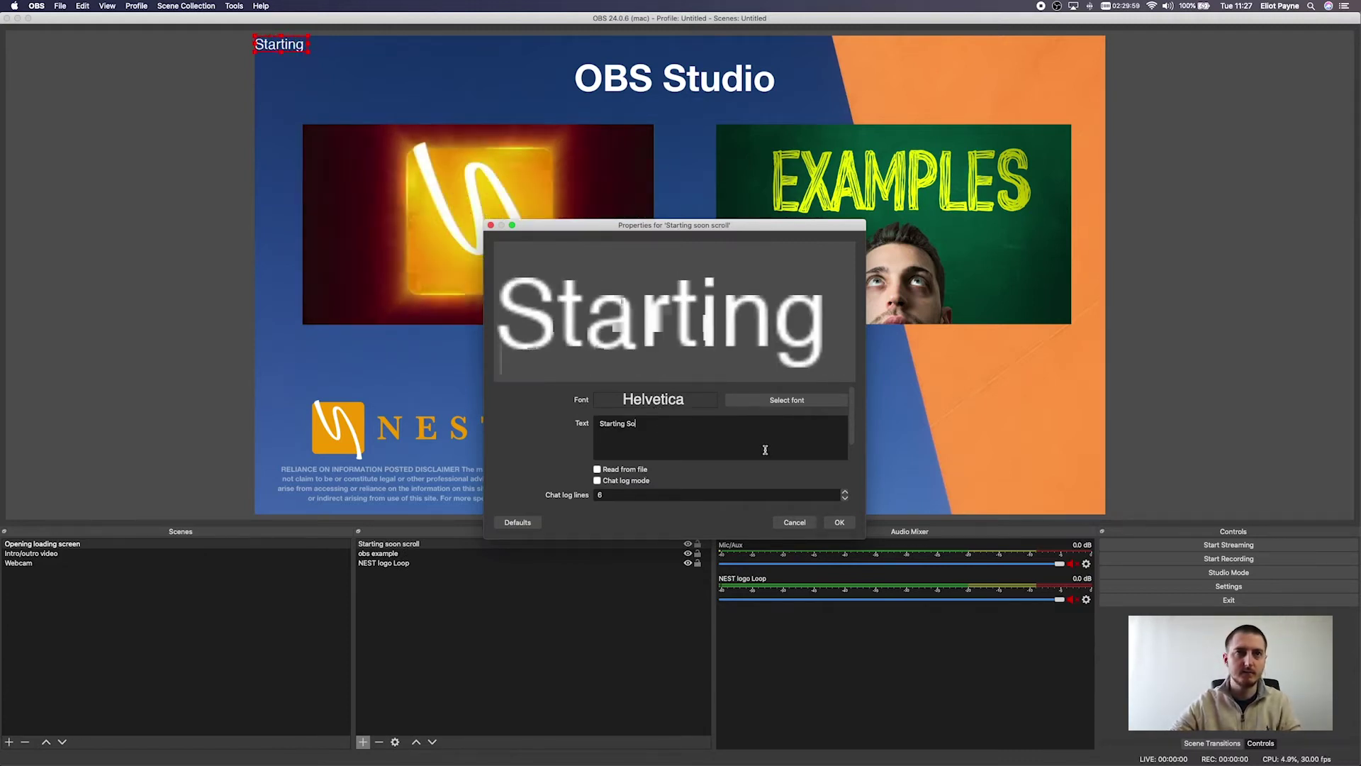
pyautogui.write('on')
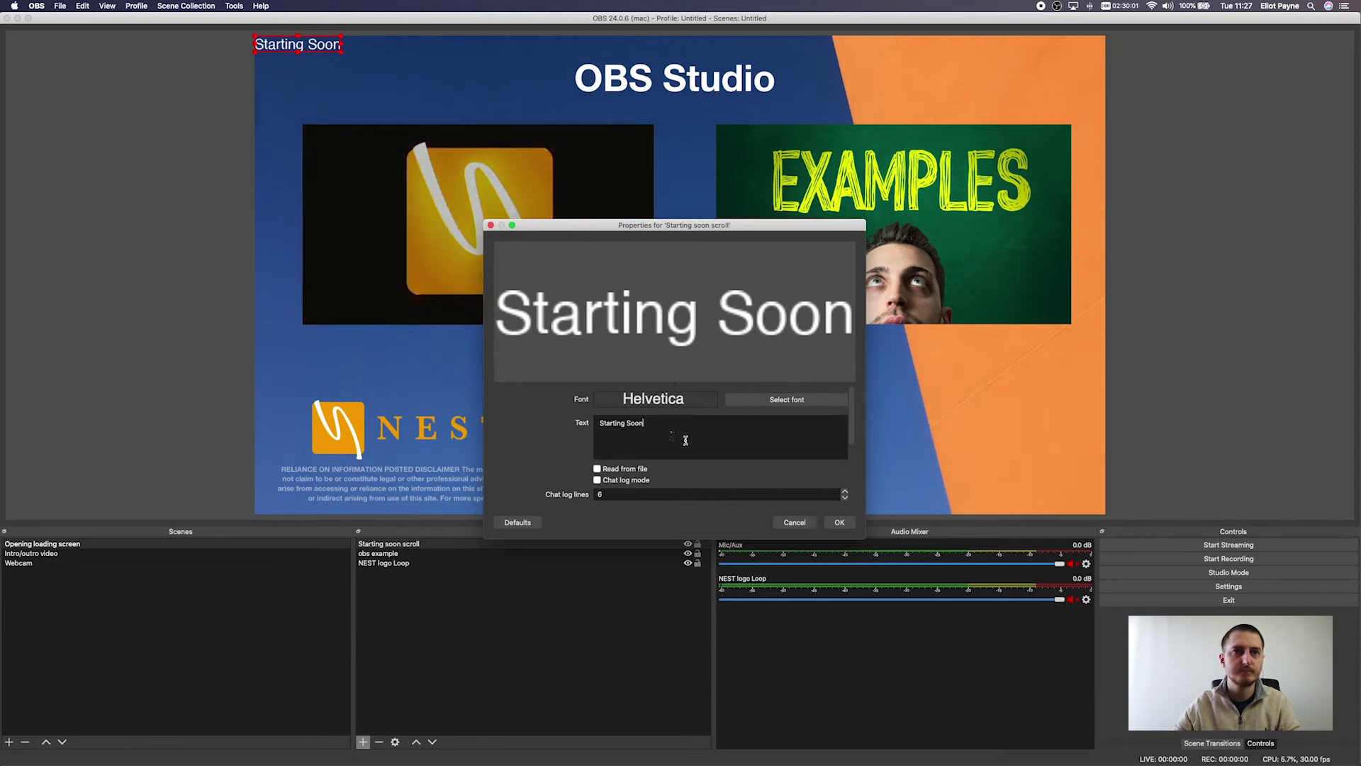
pyautogui.write('...')
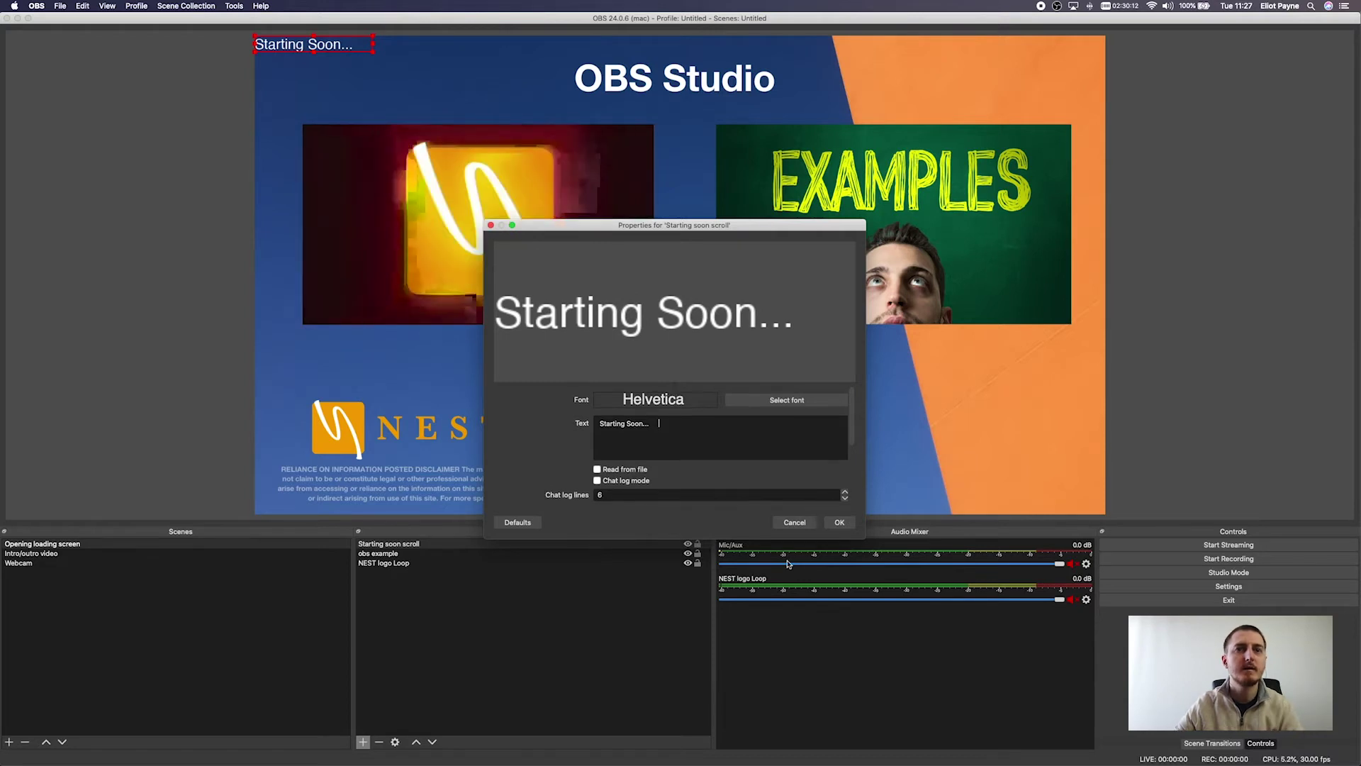
pyautogui.click(837, 521)
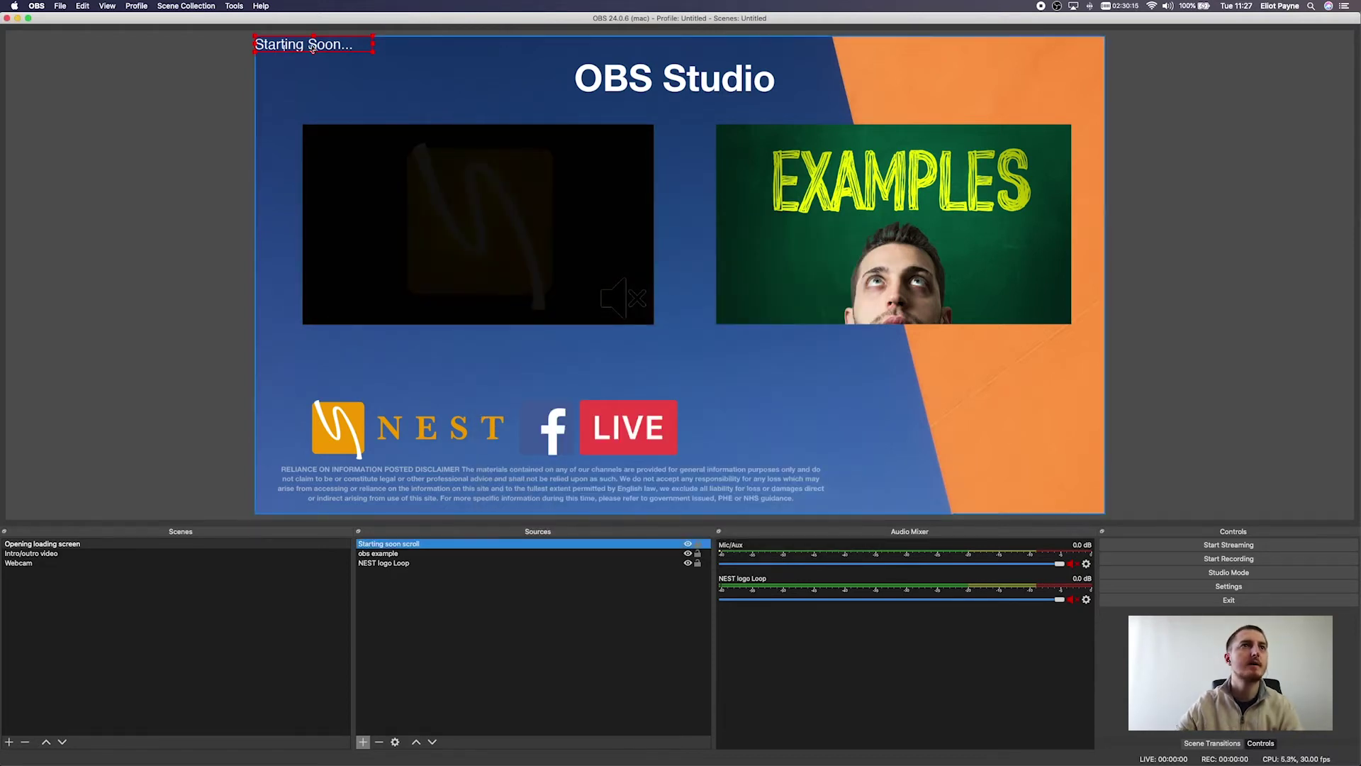
# - Enlarge the Starting Soon text and place it directly beside the LIVE logo, vertically aligned with it
pyautogui.moveTo(312, 46); pyautogui.dragTo(792, 421)
pyautogui.moveTo(883, 441)
pyautogui.mouseDown()
pyautogui.moveTo(947, 460)
pyautogui.moveTo(879, 439)
pyautogui.mouseUp()
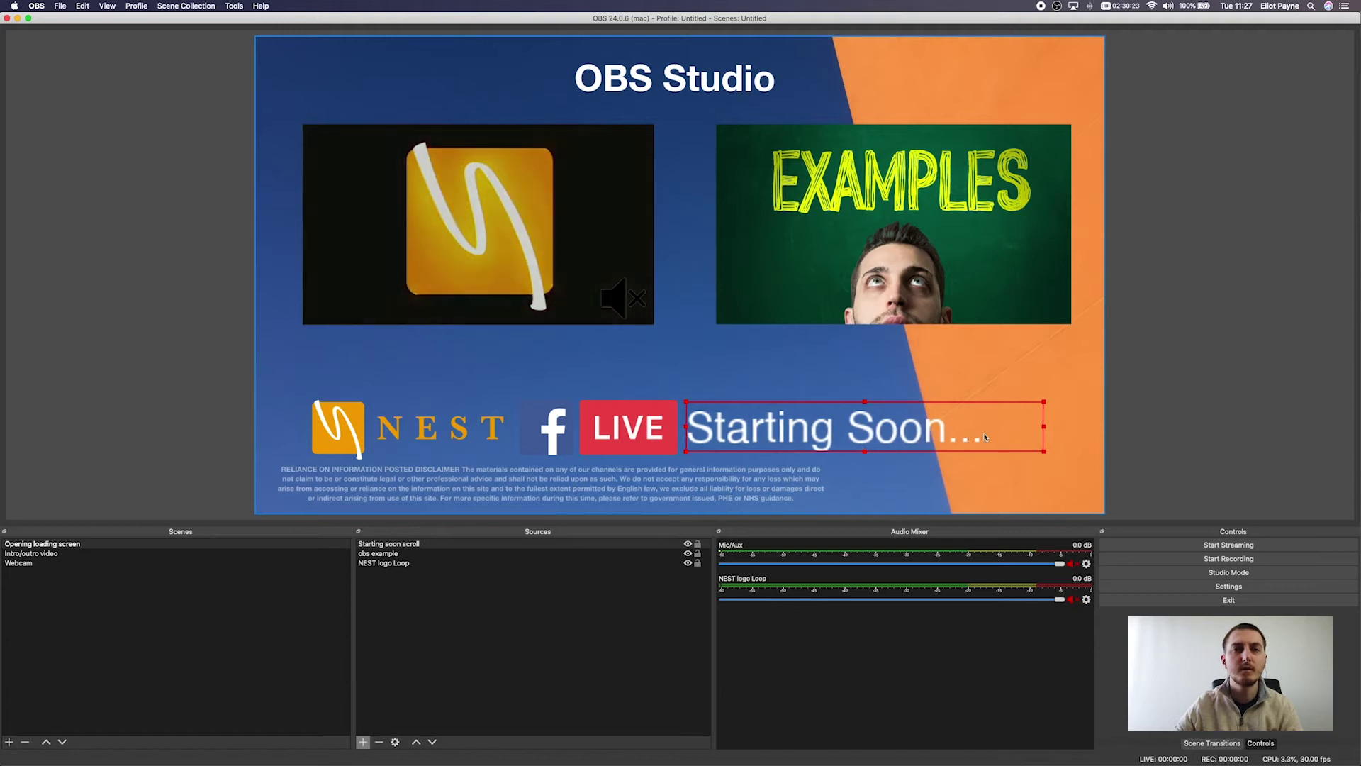
# - Add a Scroll effect filter with its default name to the Starting soon scroll source
pyautogui.rightClick(404, 545)
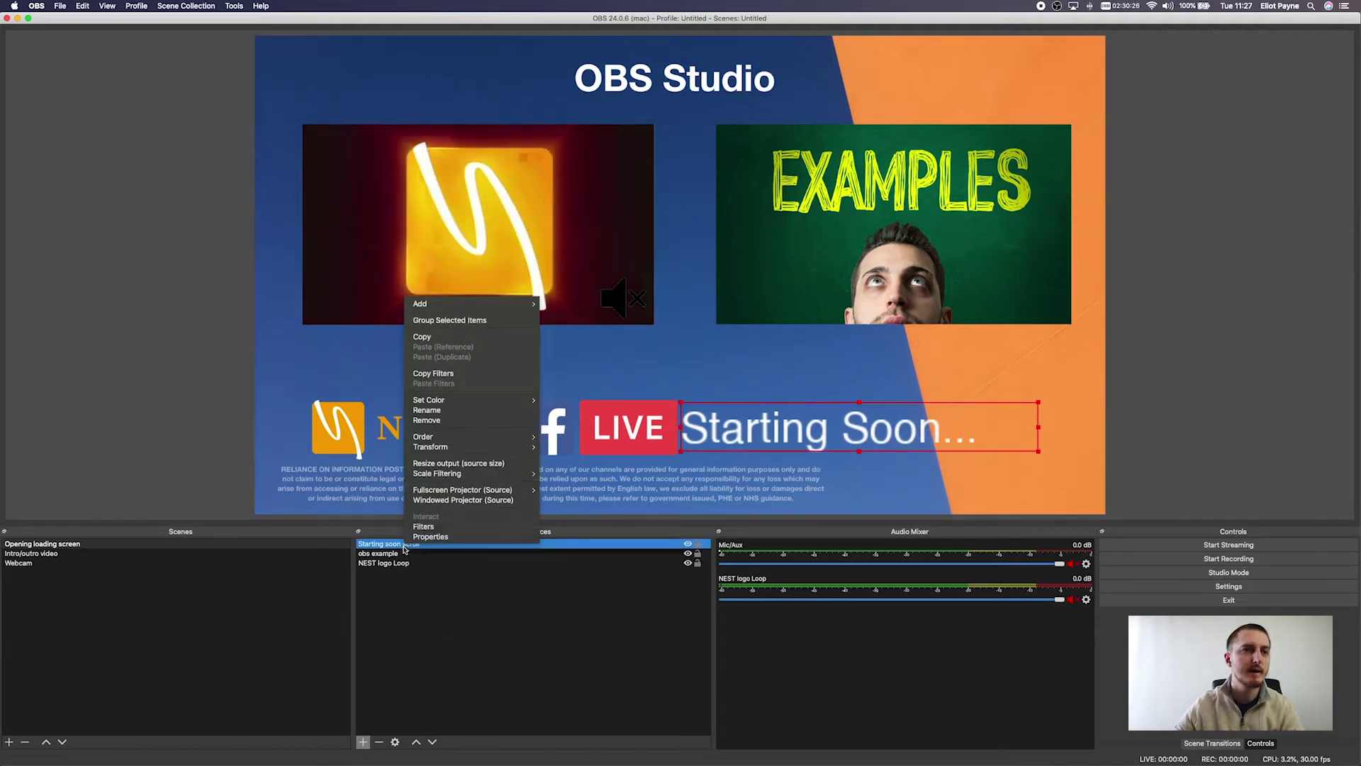
pyautogui.click(476, 530)
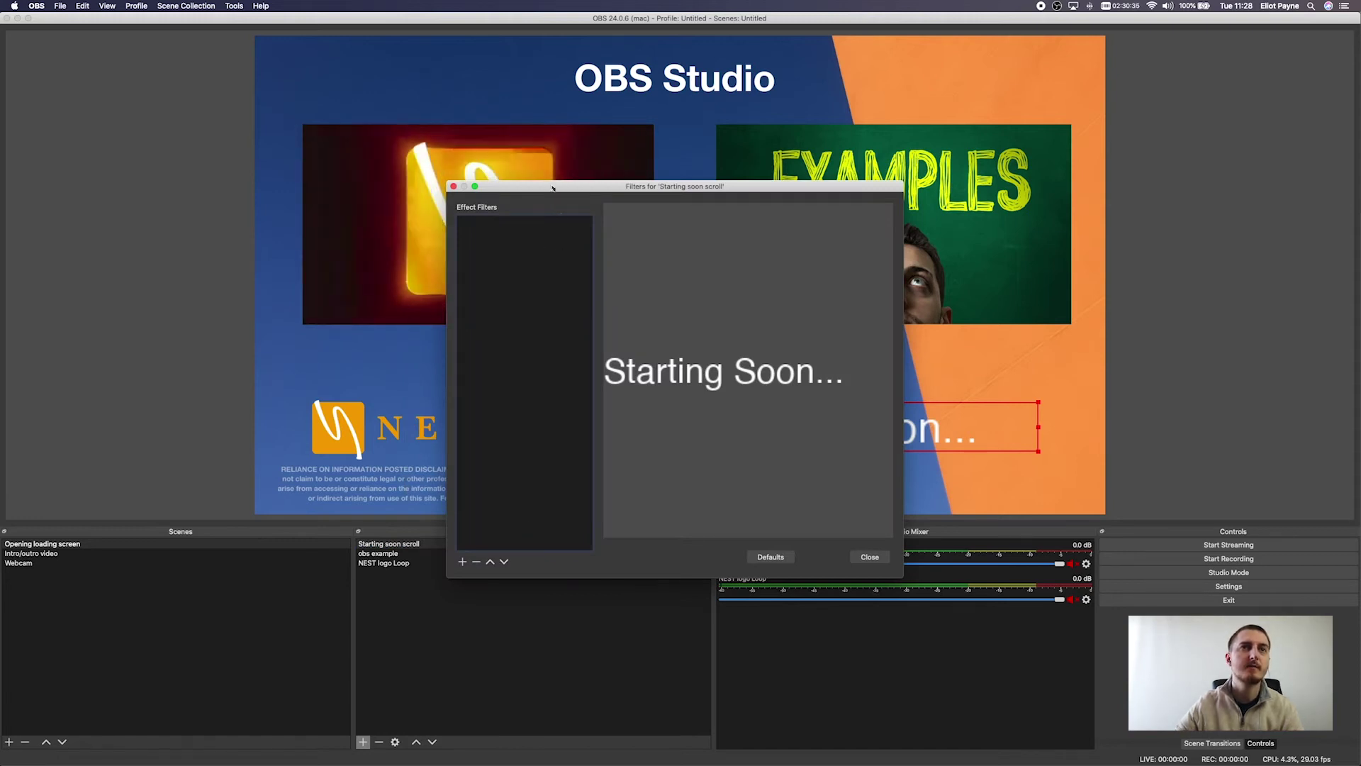
pyautogui.moveTo(553, 188); pyautogui.dragTo(577, 166)
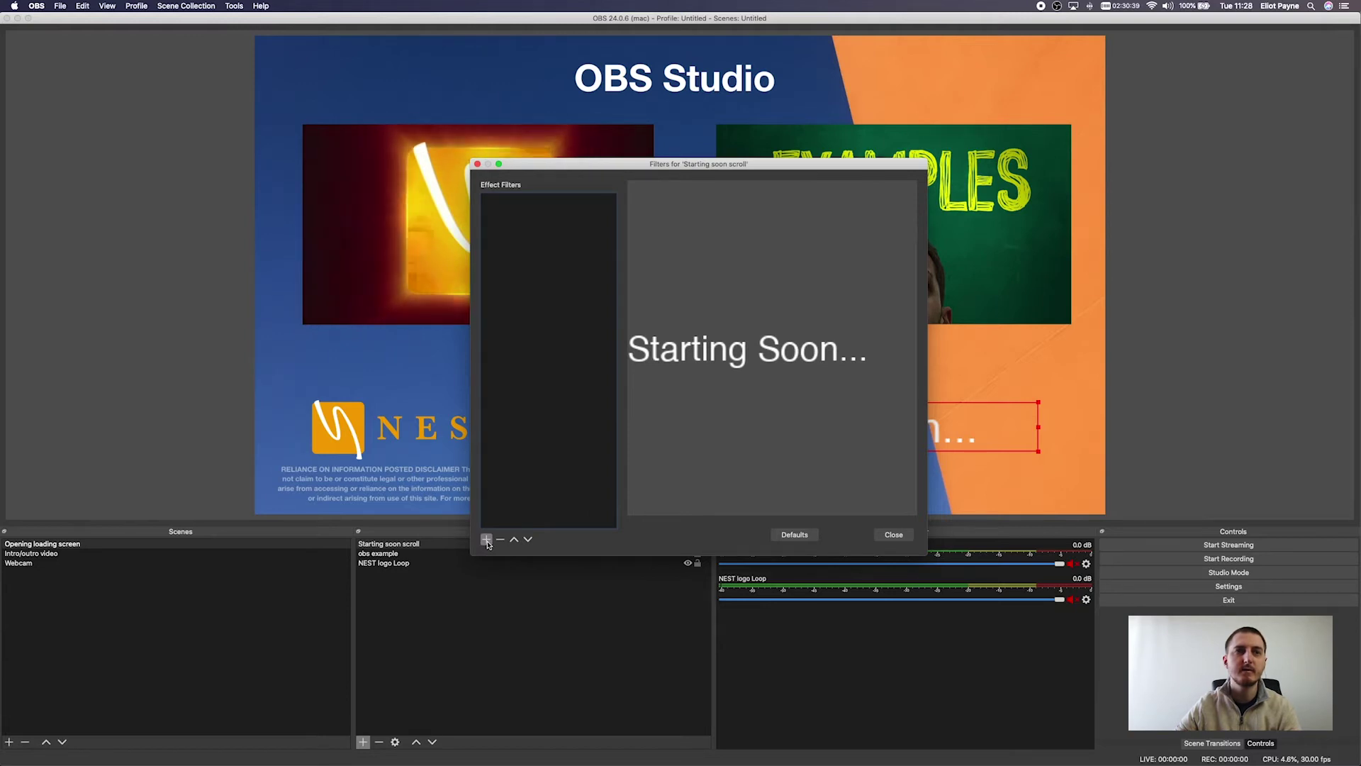
pyautogui.click(486, 540)
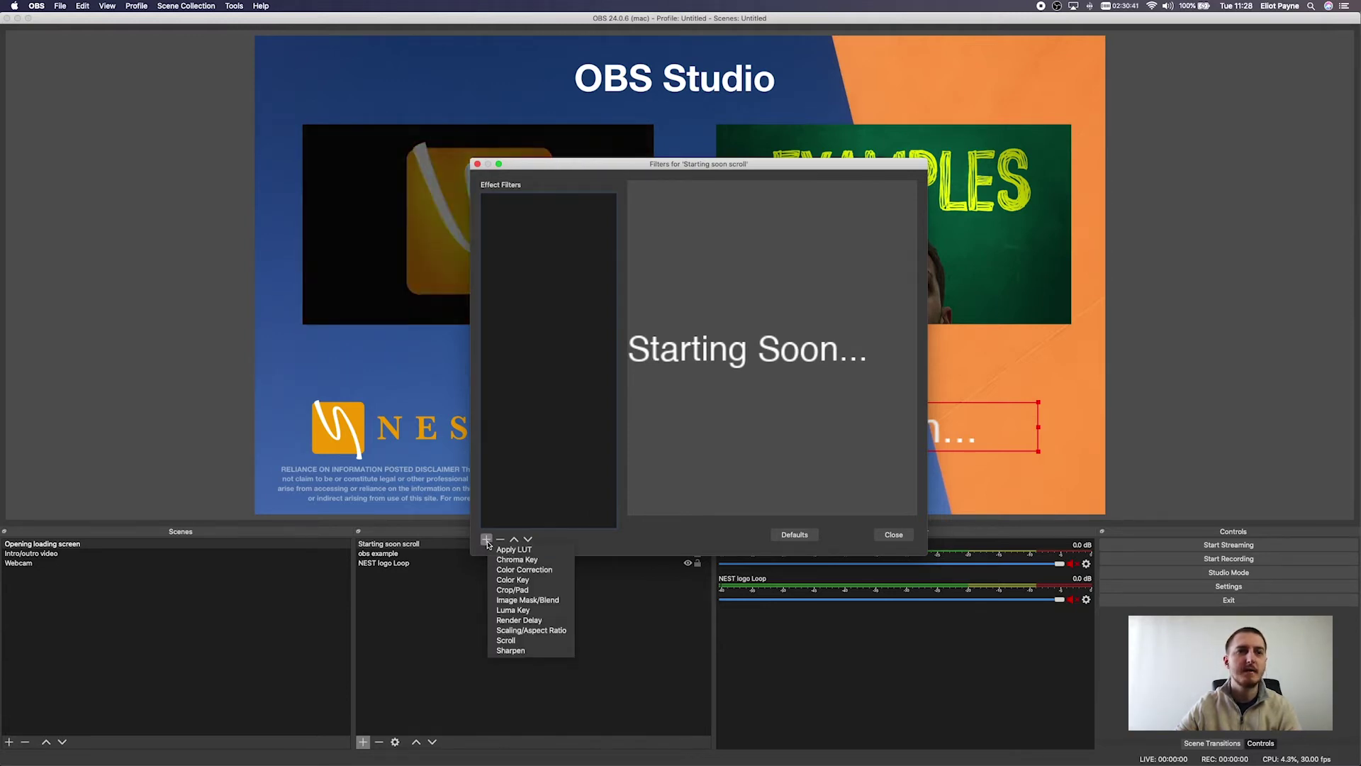
pyautogui.click(528, 642)
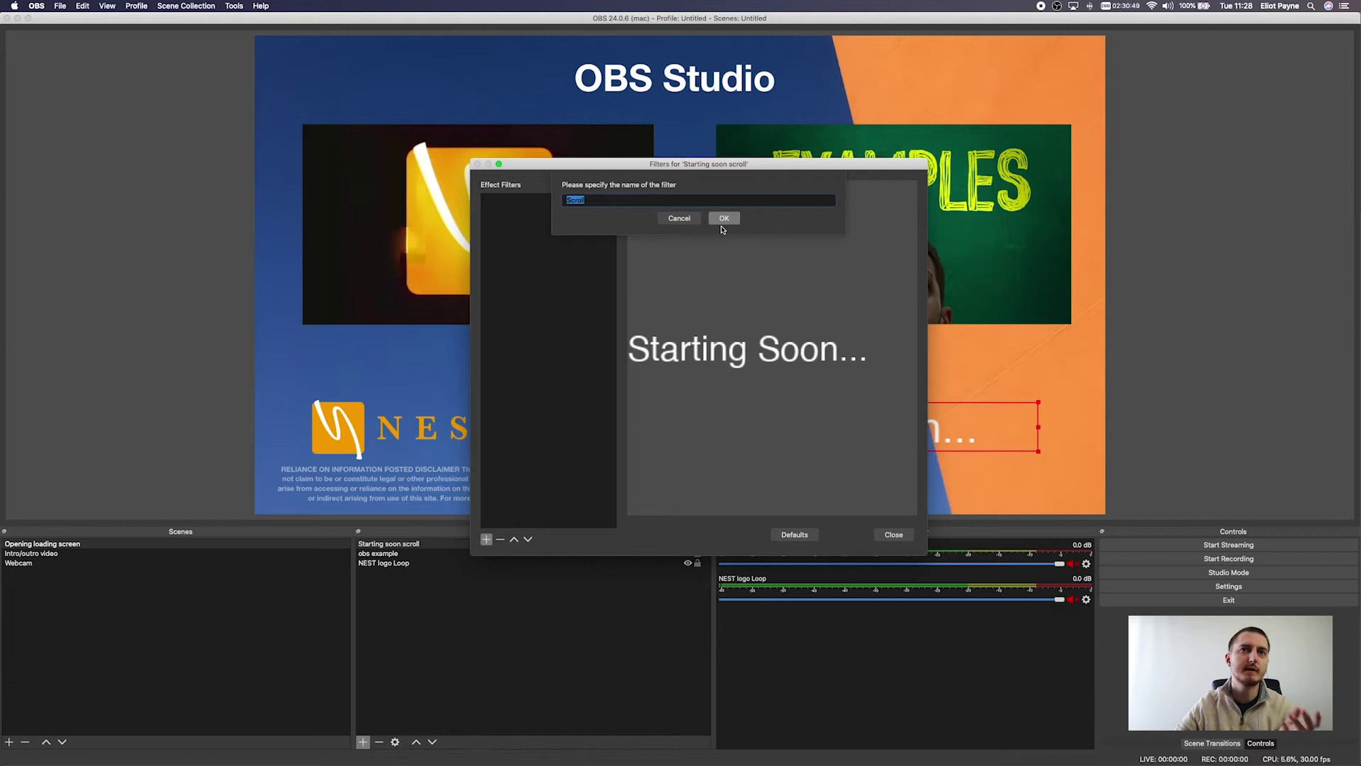
pyautogui.click(723, 219)
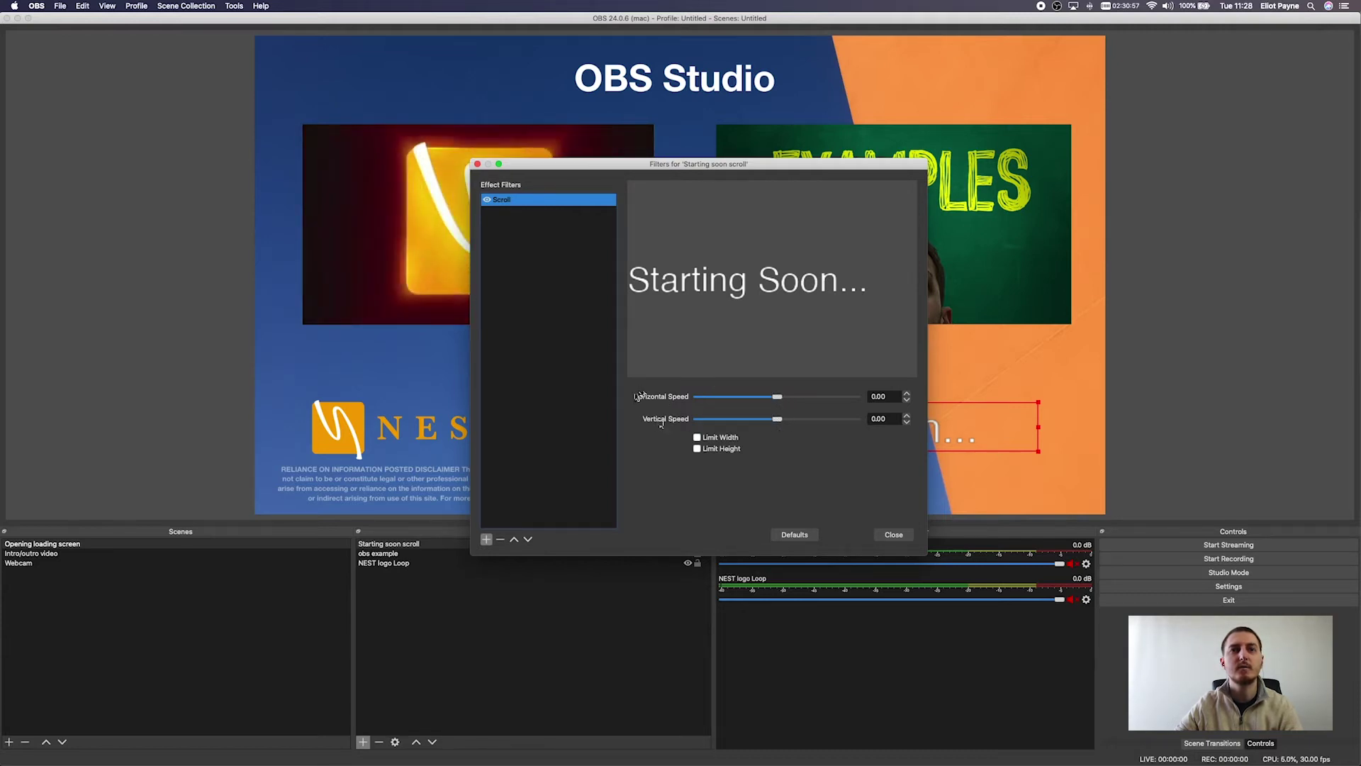
# - Set the Scroll filter's horizontal speed to 45, close the filters and deselect the text source
pyautogui.moveTo(777, 399); pyautogui.dragTo(785, 400)
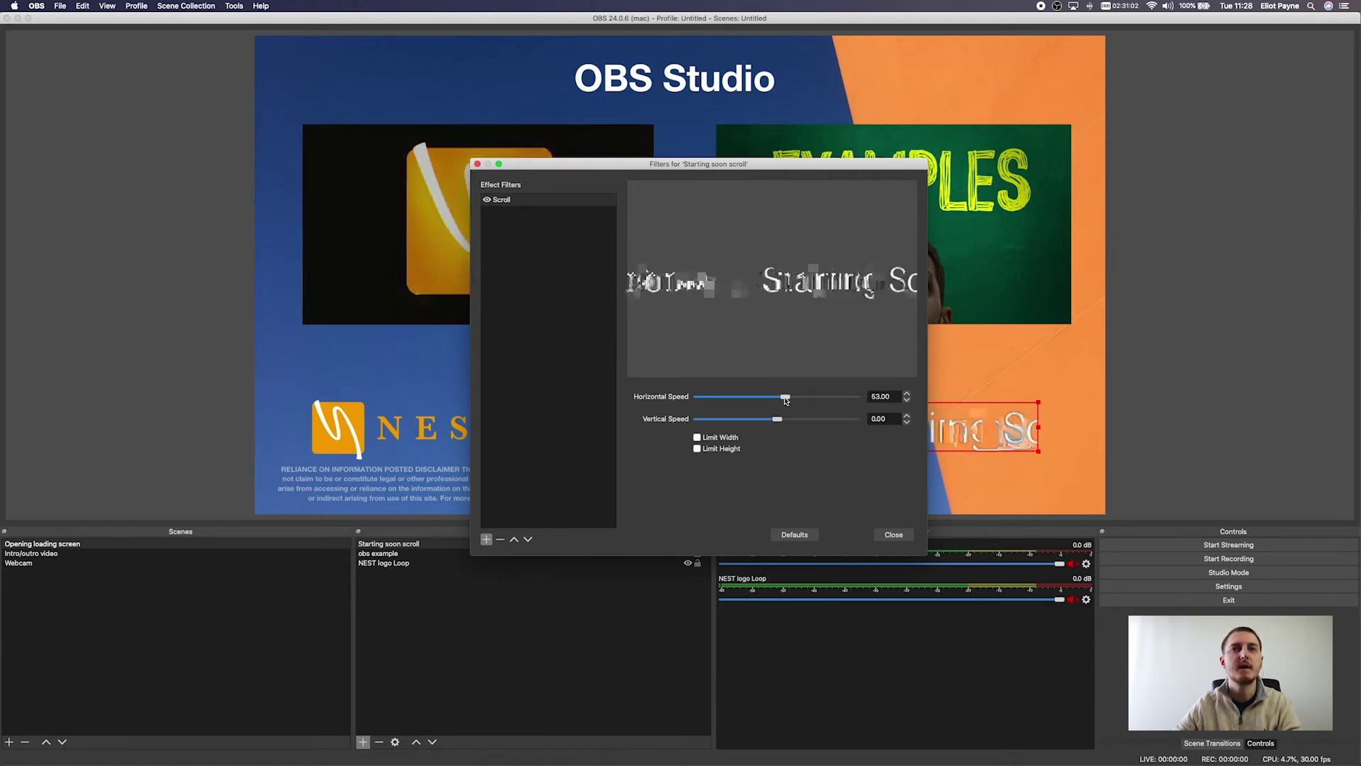
pyautogui.moveTo(787, 401); pyautogui.dragTo(783, 402)
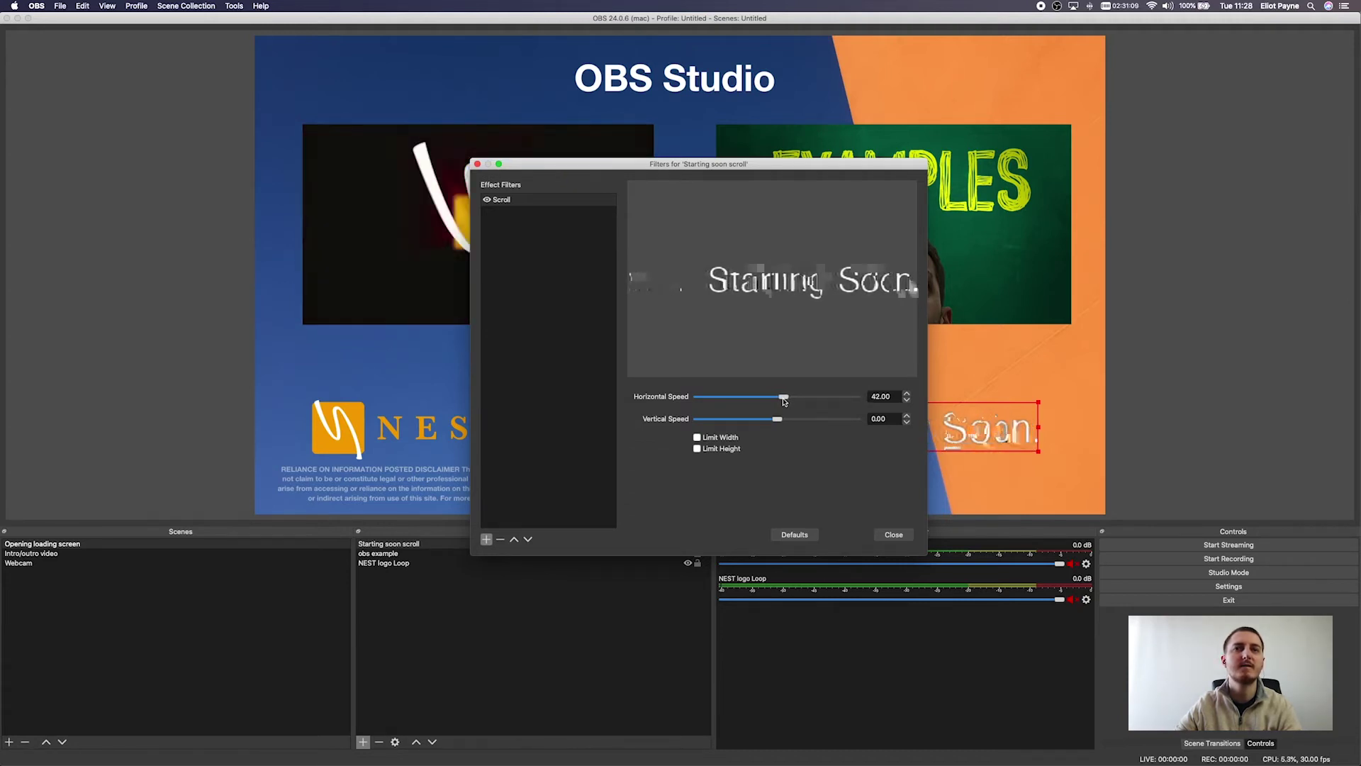
pyautogui.click(906, 393)
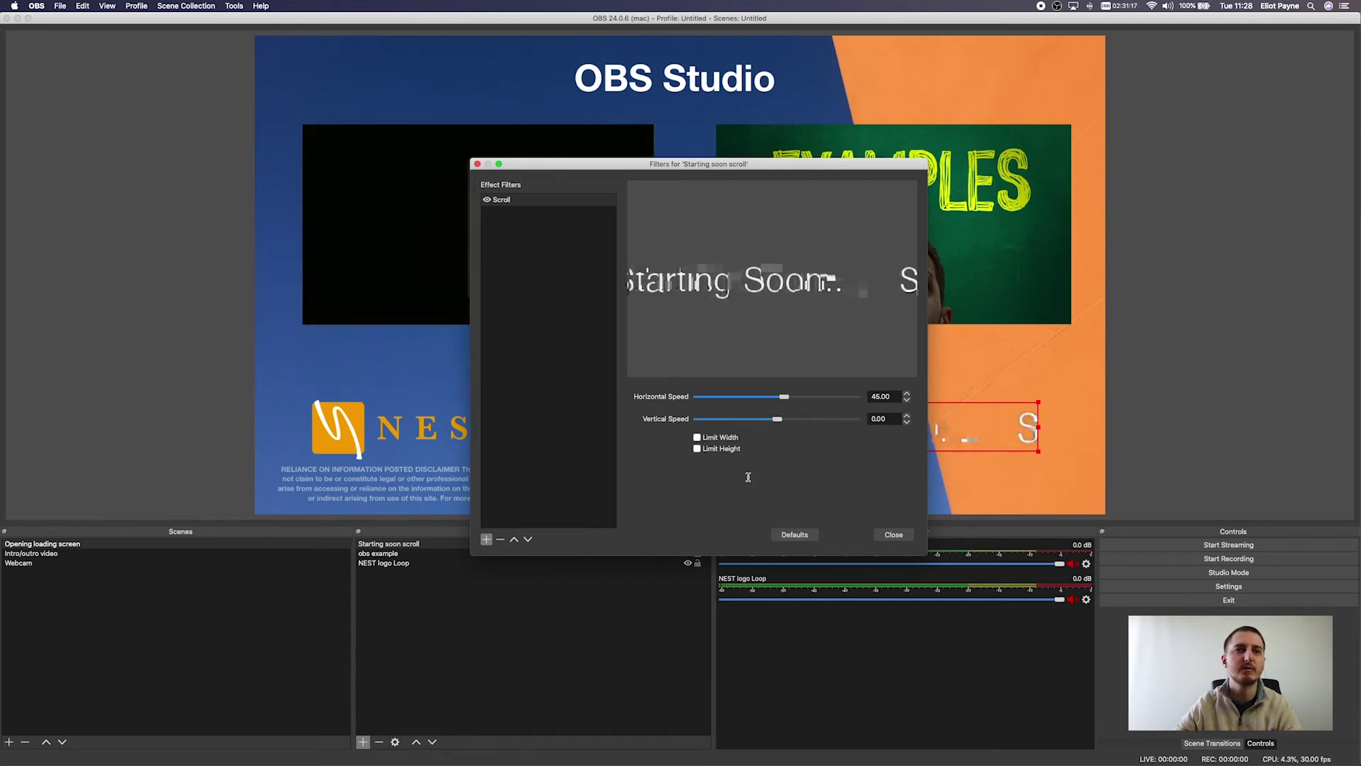
pyautogui.click(895, 536)
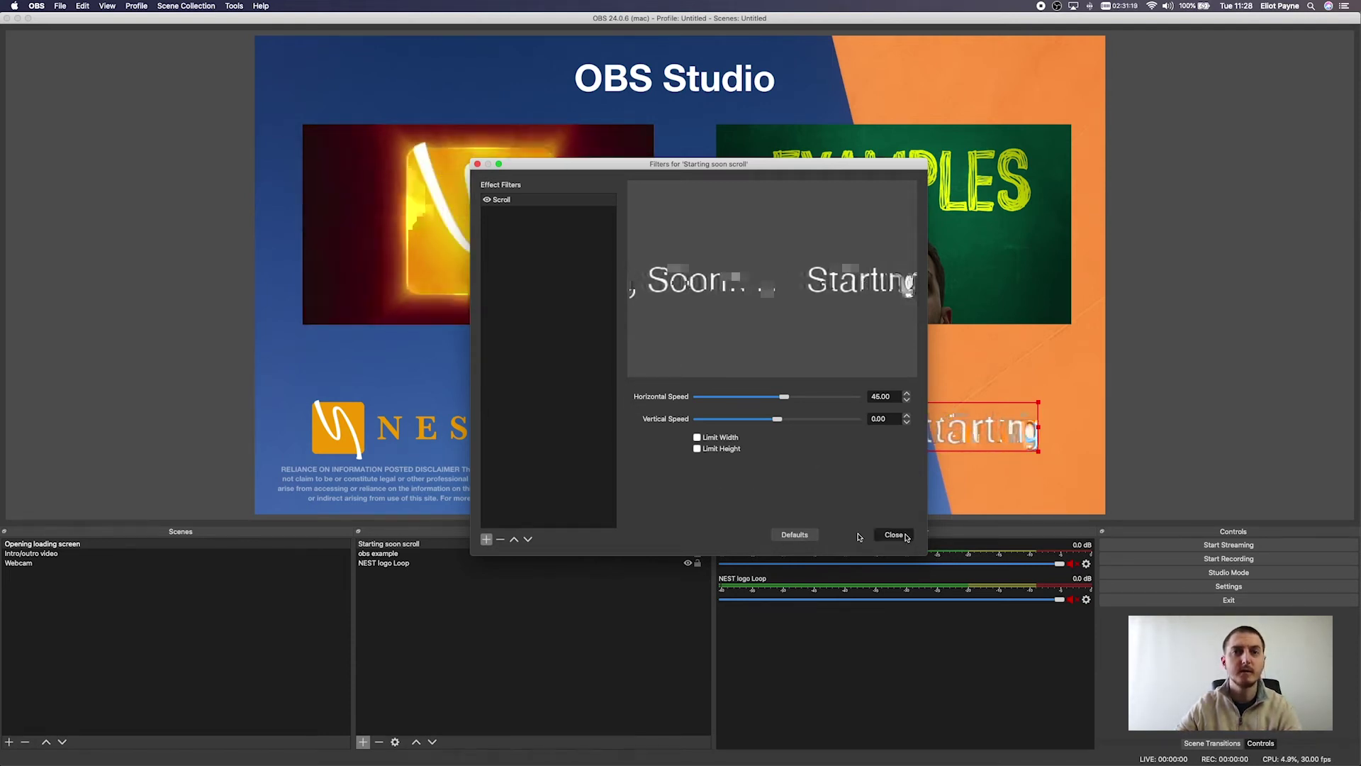
pyautogui.click(524, 641)
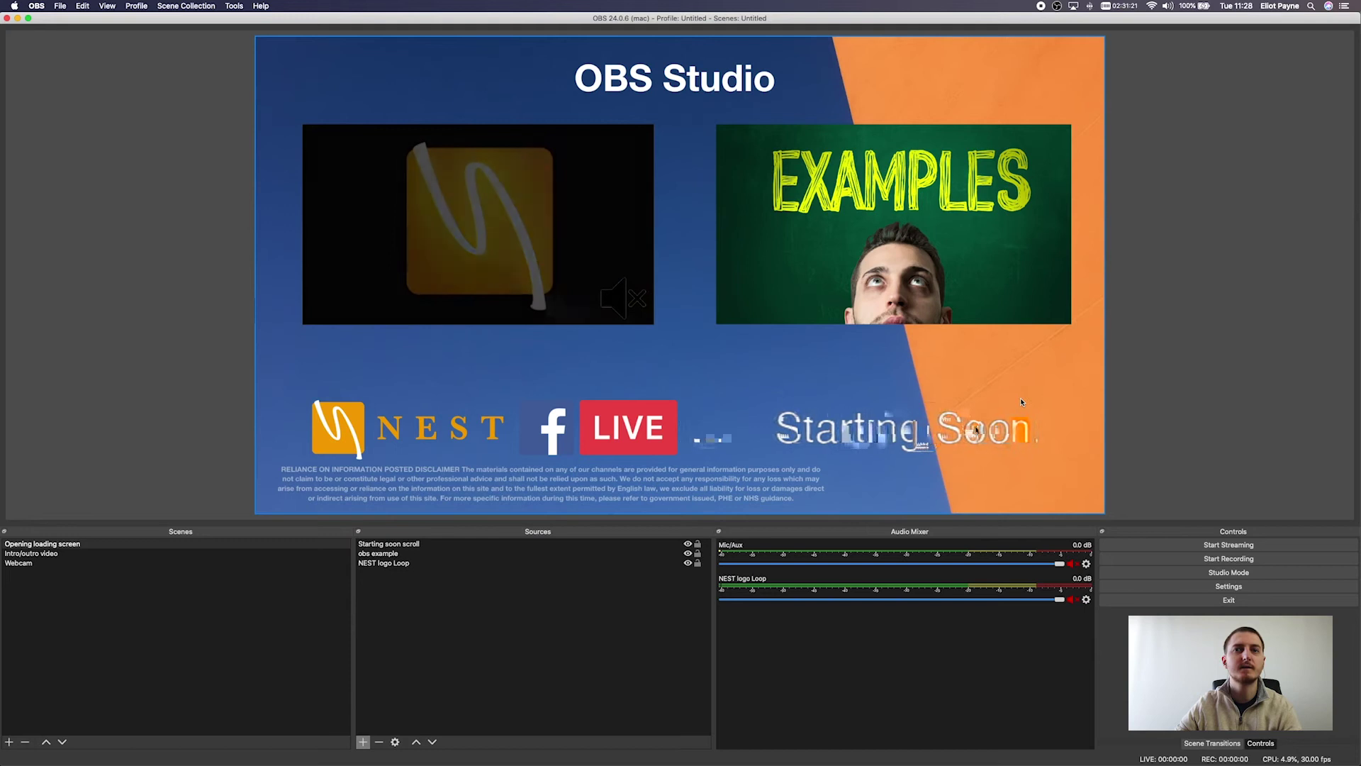
# - Enlarge the scrolling Starting Soon text so it runs from the LIVE logo almost to the canvas edge, and deselect it
pyautogui.click(1035, 430)
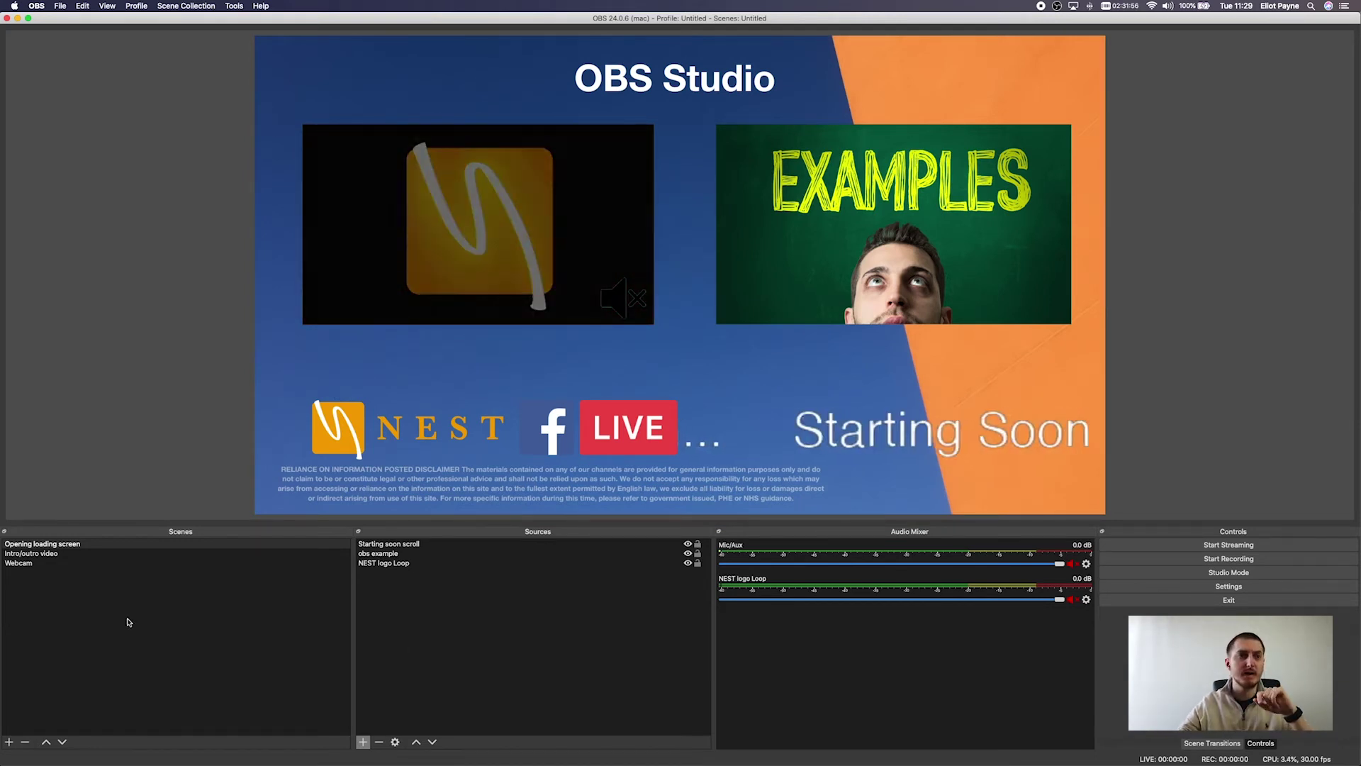
pyautogui.click(78, 545)
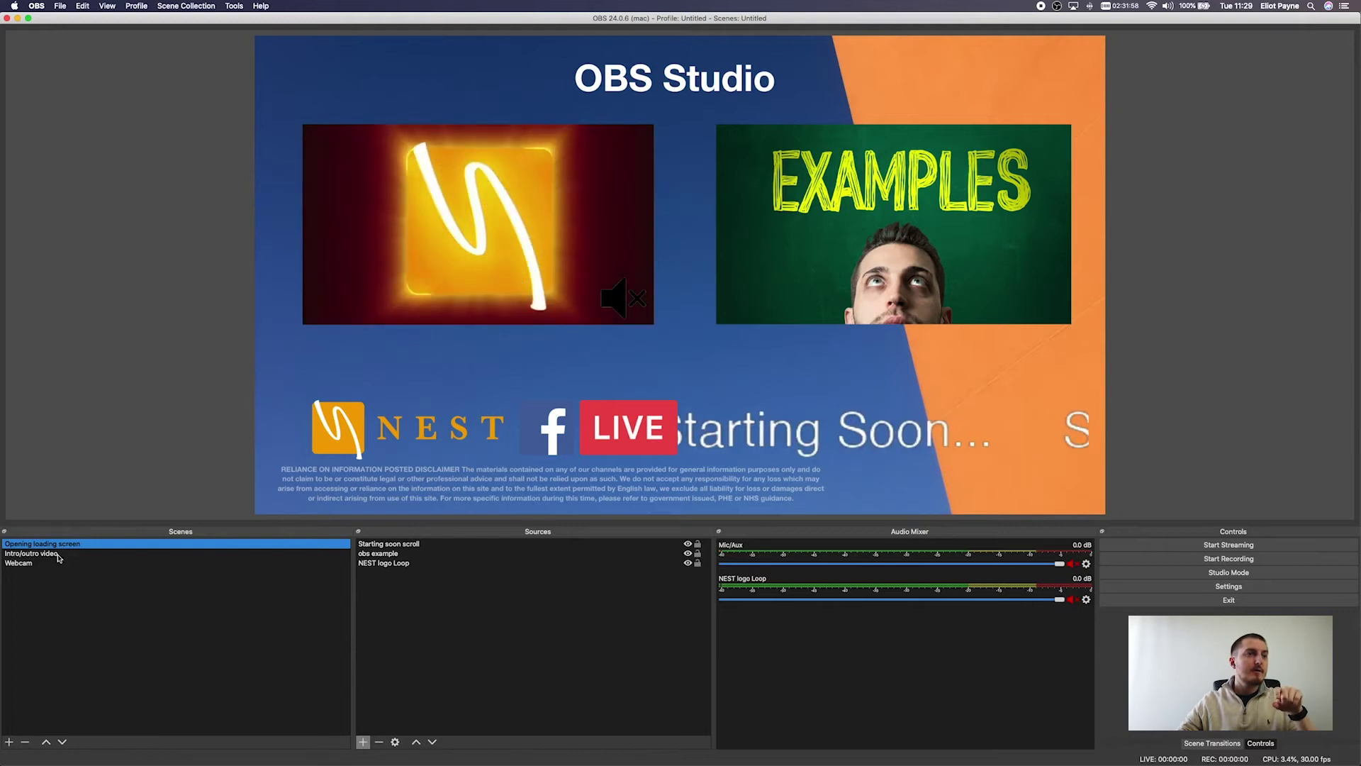
pyautogui.click(465, 620)
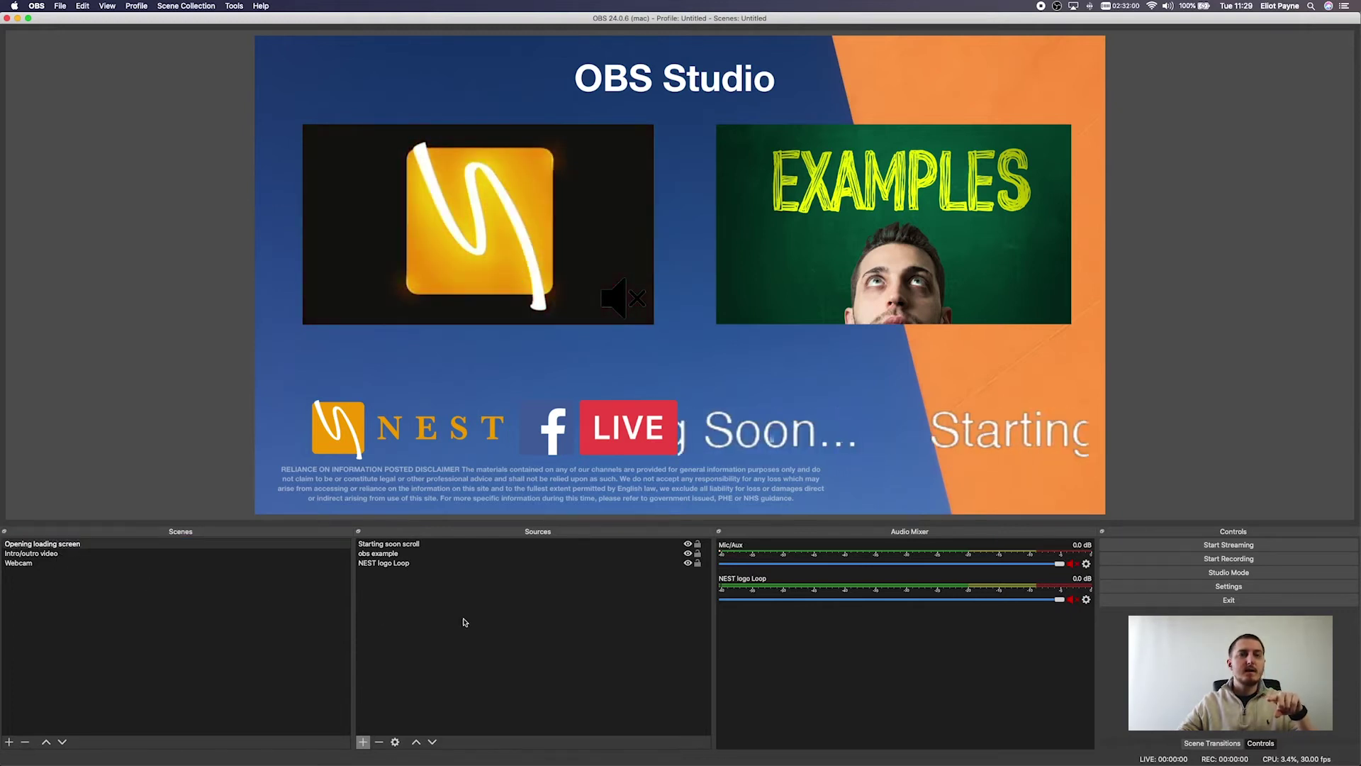
# - Add a new Media Source named "intro/outro" to the Intro/outro video scene
pyautogui.click(60, 554)
pyautogui.click(480, 642)
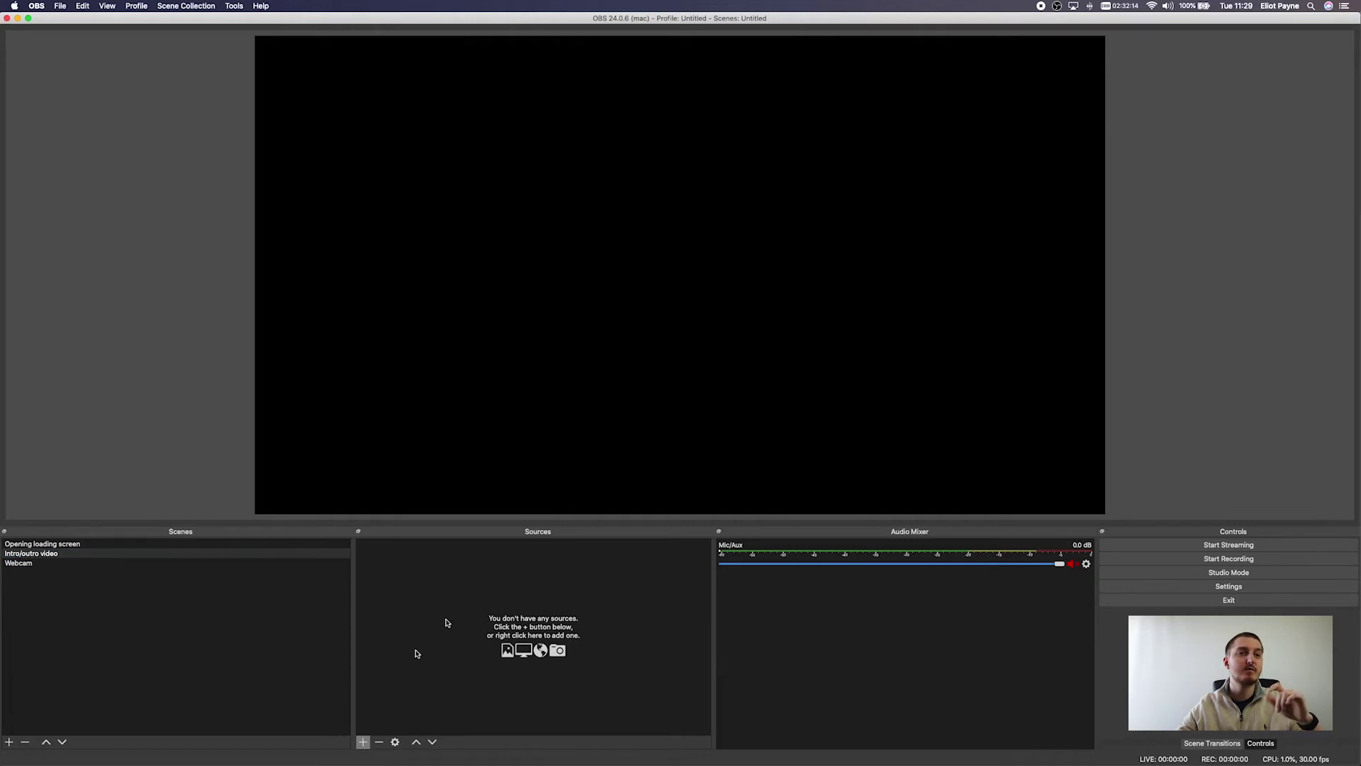
pyautogui.click(362, 742)
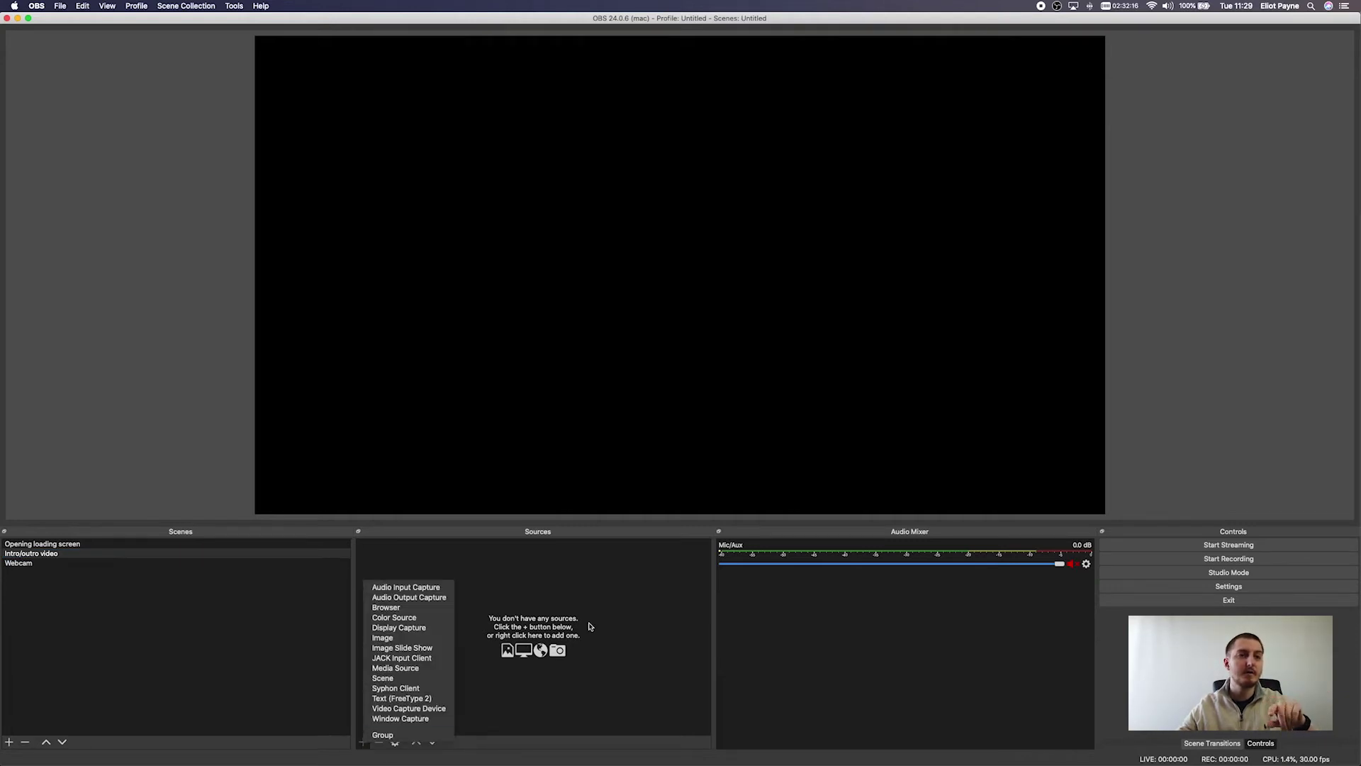
pyautogui.click(410, 668)
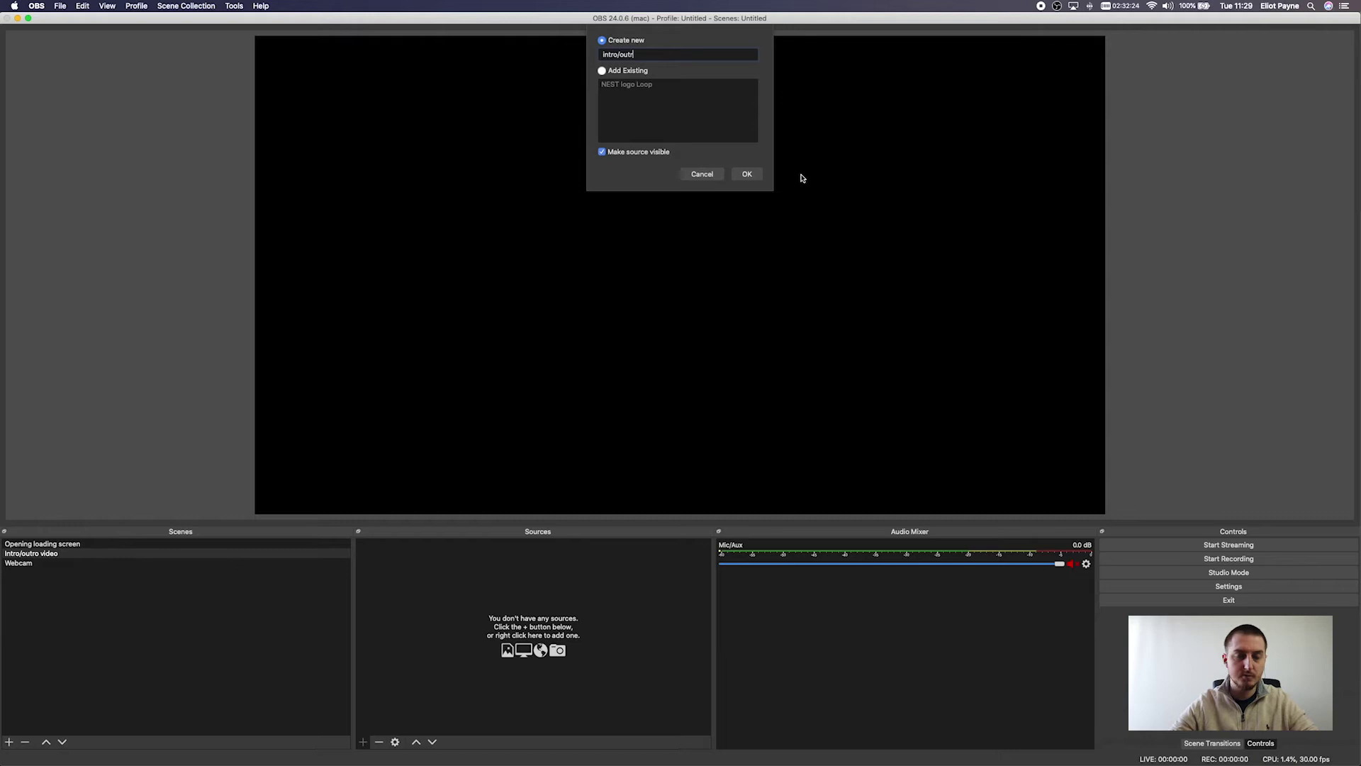
pyautogui.click(747, 174)
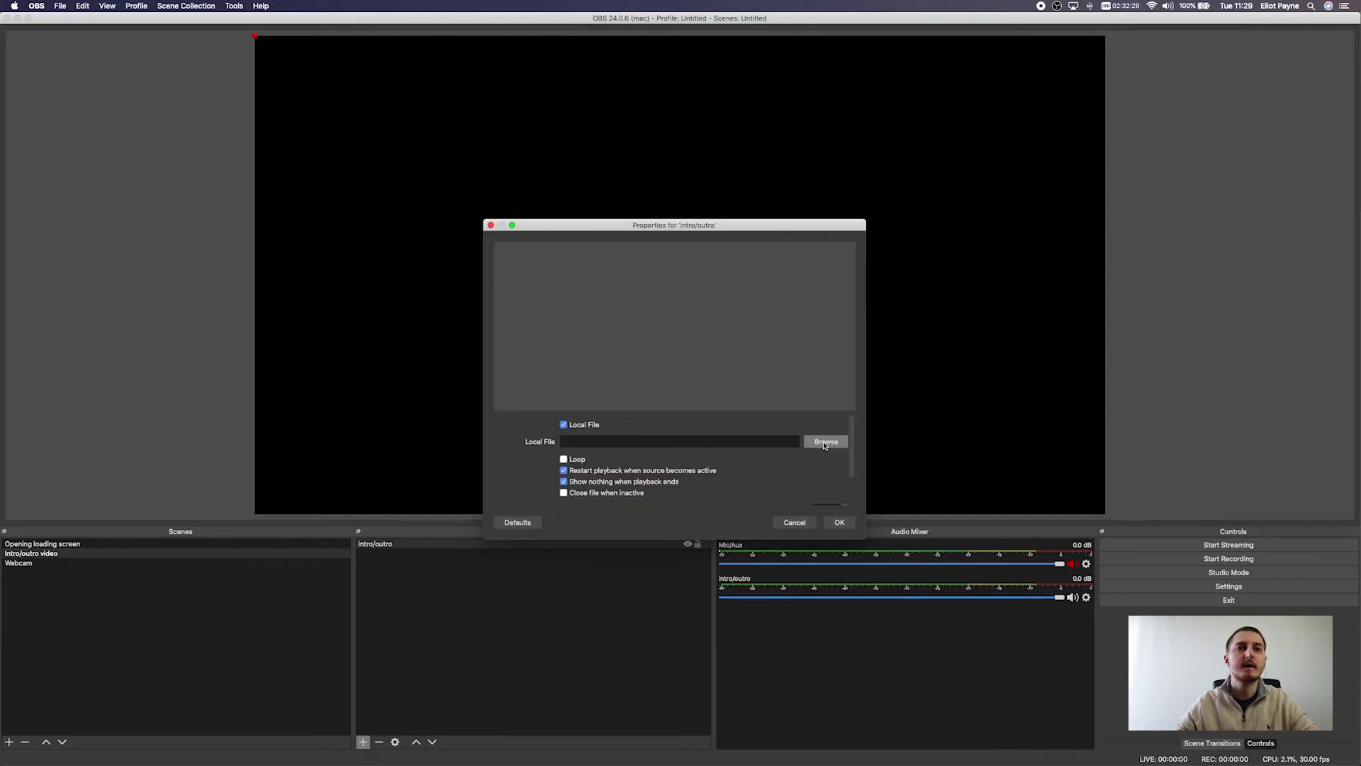
# - Load NEST Intro outro.mp4 as the source's local file, leaving looping off, and accept its properties
pyautogui.click(824, 443)
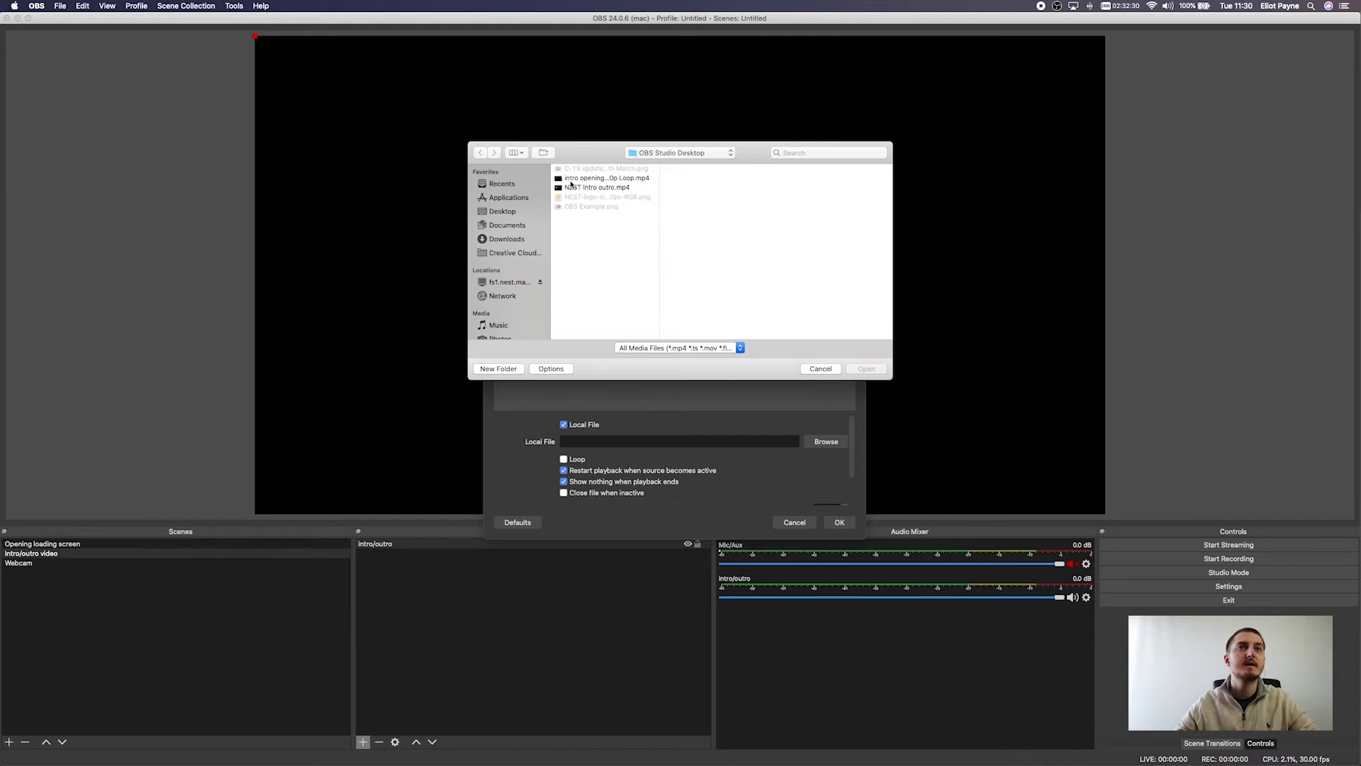
pyautogui.click(595, 188)
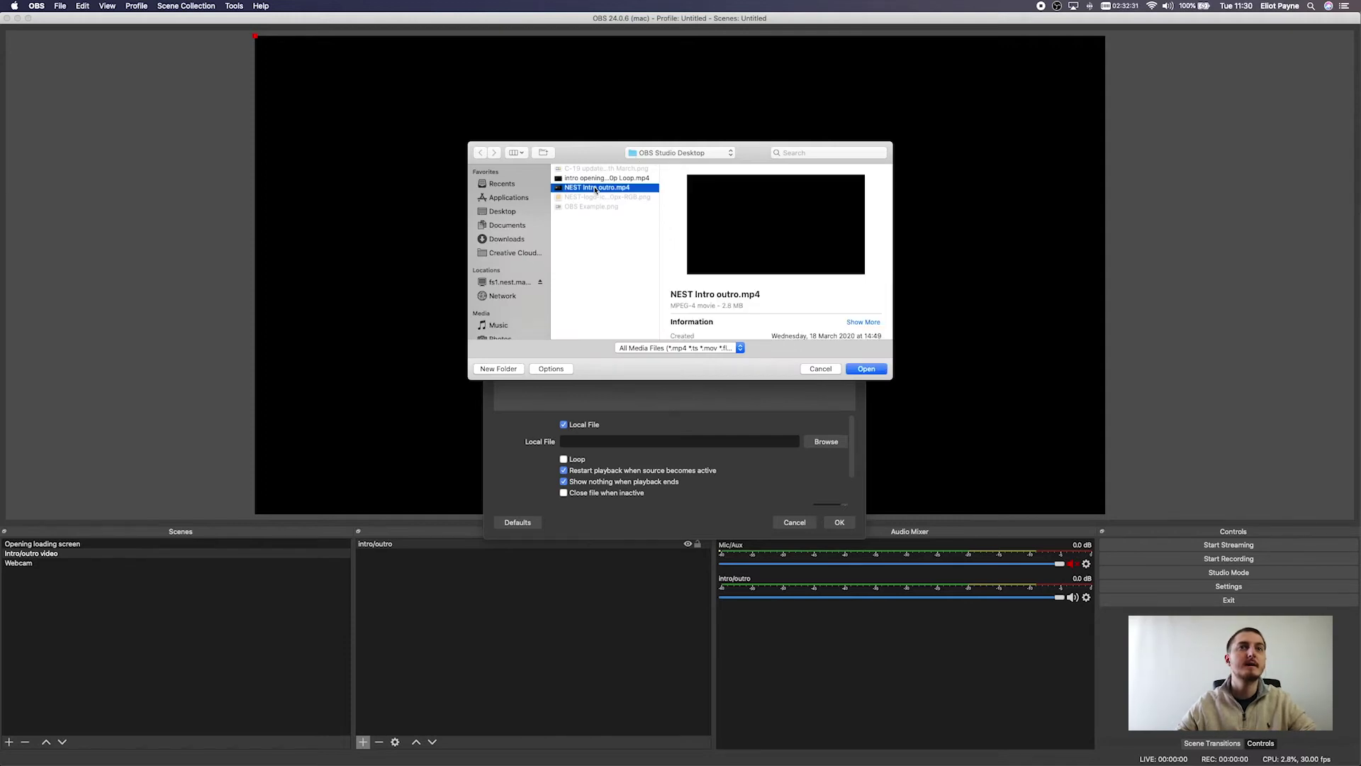
pyautogui.click(866, 369)
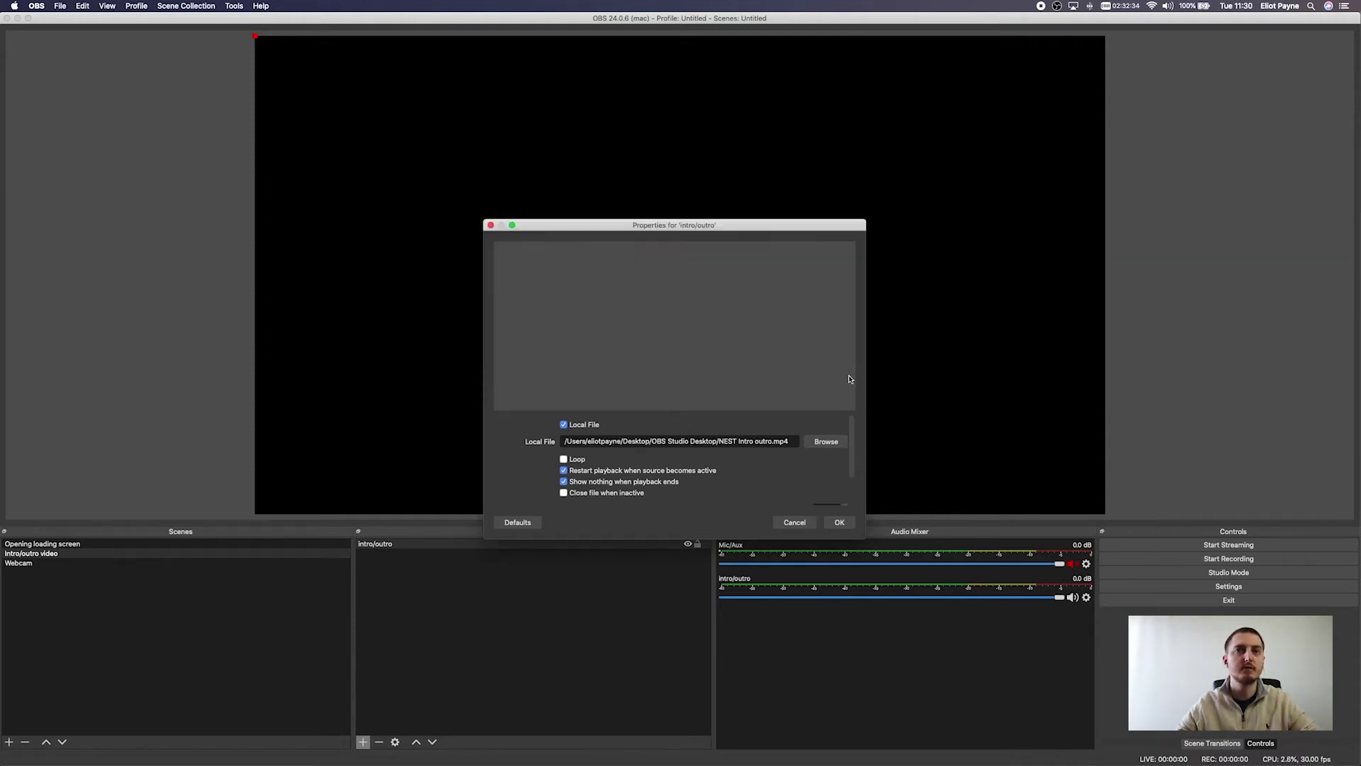
pyautogui.click(839, 521)
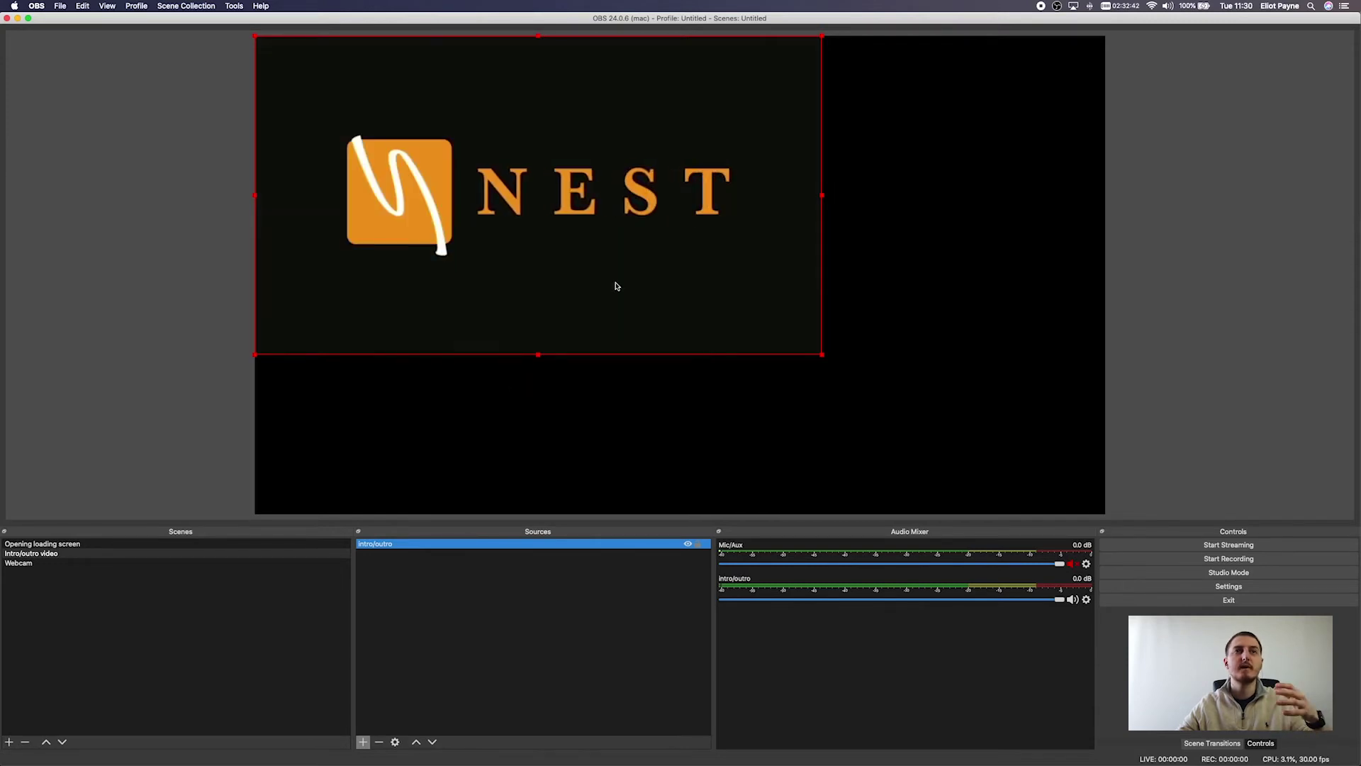
# - Enlarge the intro/outro video to fill the canvas, and preview the switch from the Opening loading screen scene to Intro/outro video
pyautogui.moveTo(822, 354); pyautogui.dragTo(1020, 514)
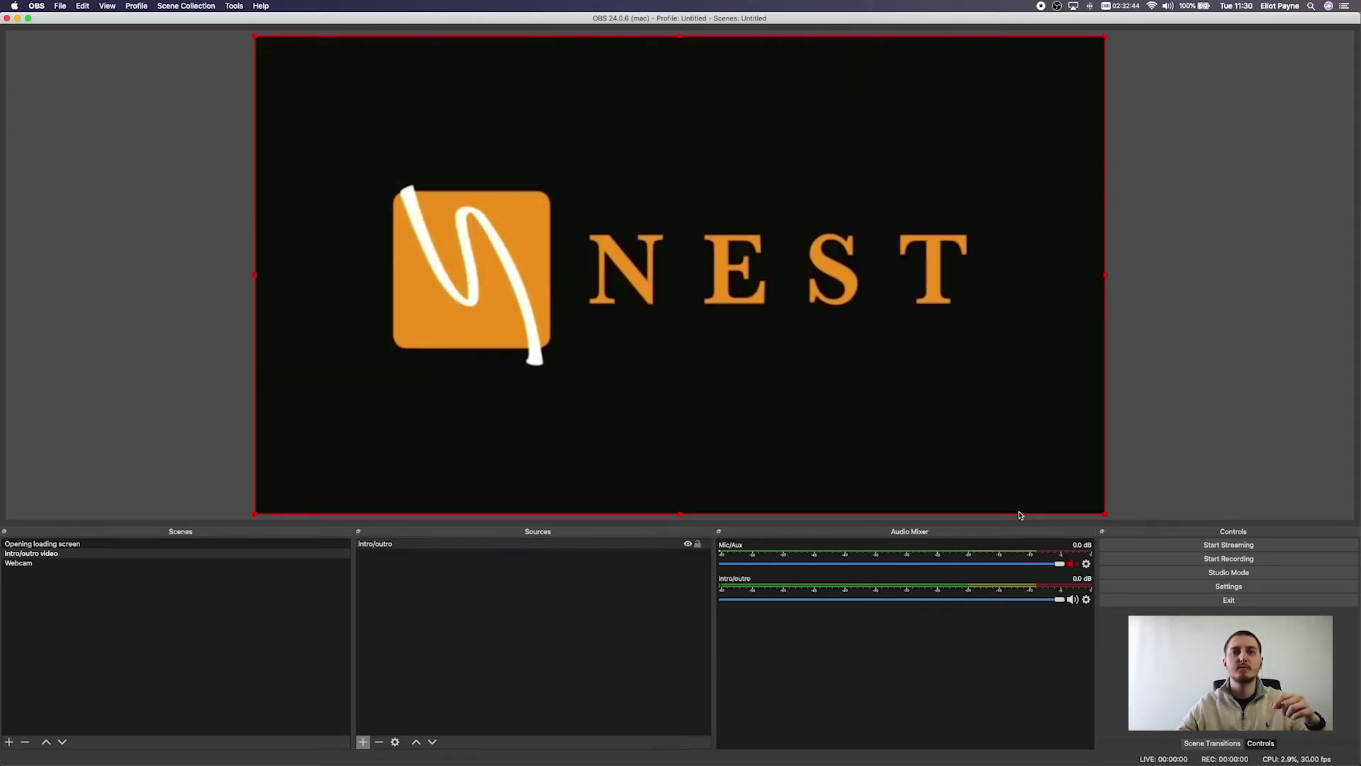
pyautogui.click(504, 686)
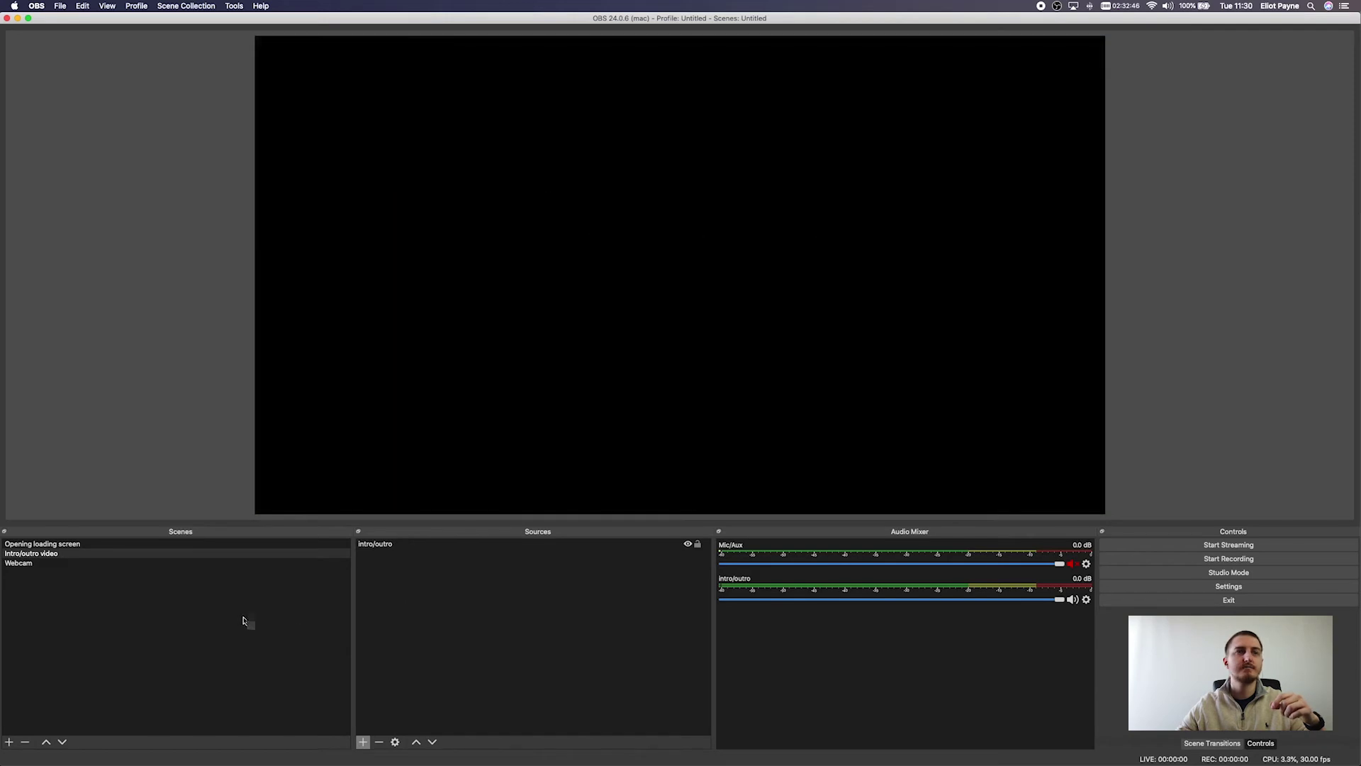
pyautogui.click(77, 545)
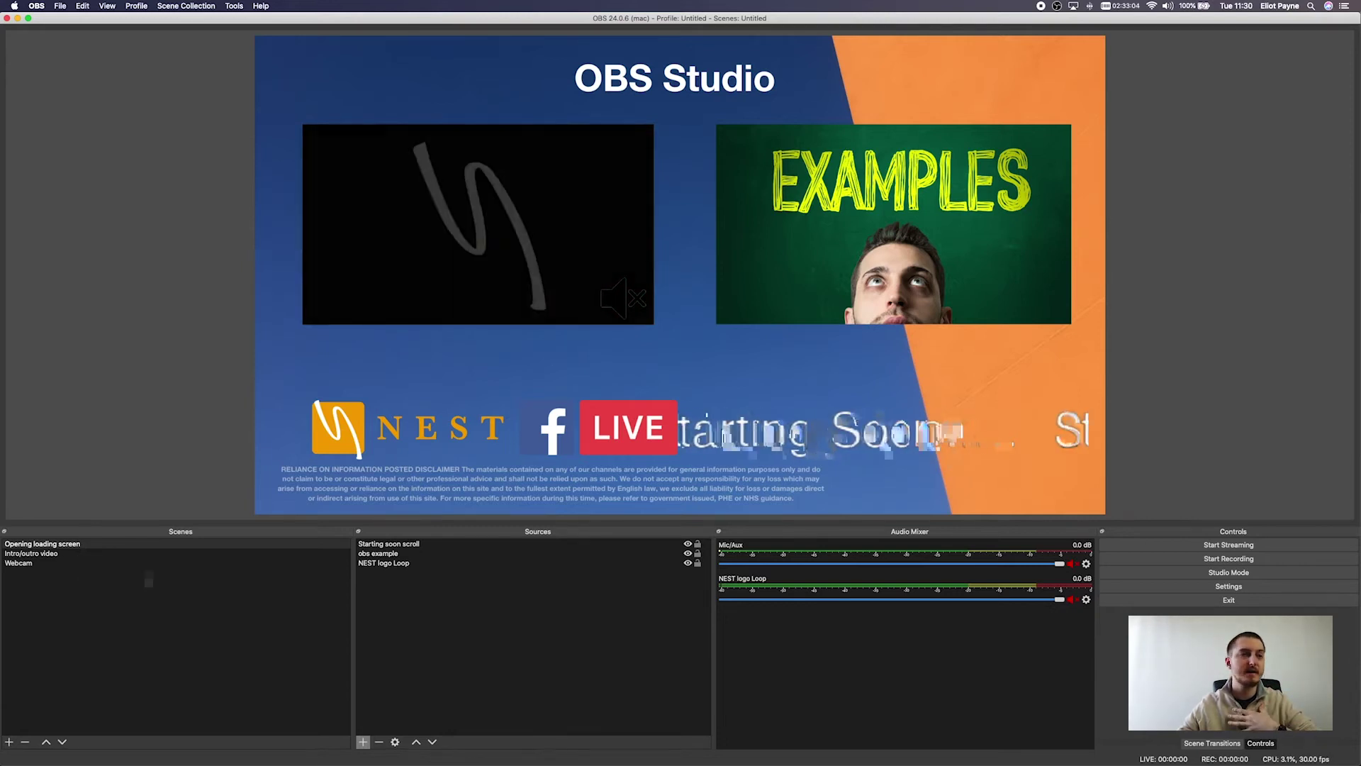
pyautogui.click(43, 553)
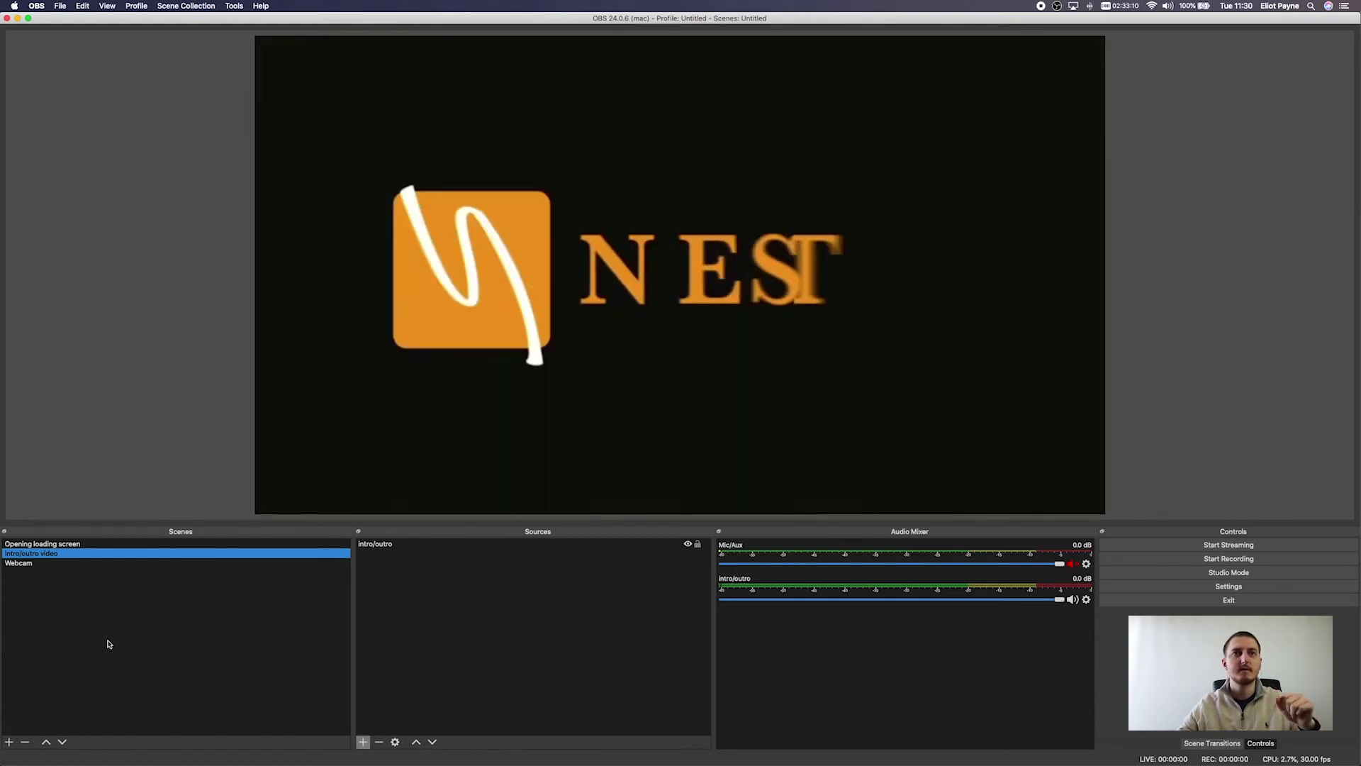
# - Add a new Video Capture Device source named "webcam" to the Webcam scene
pyautogui.click(33, 564)
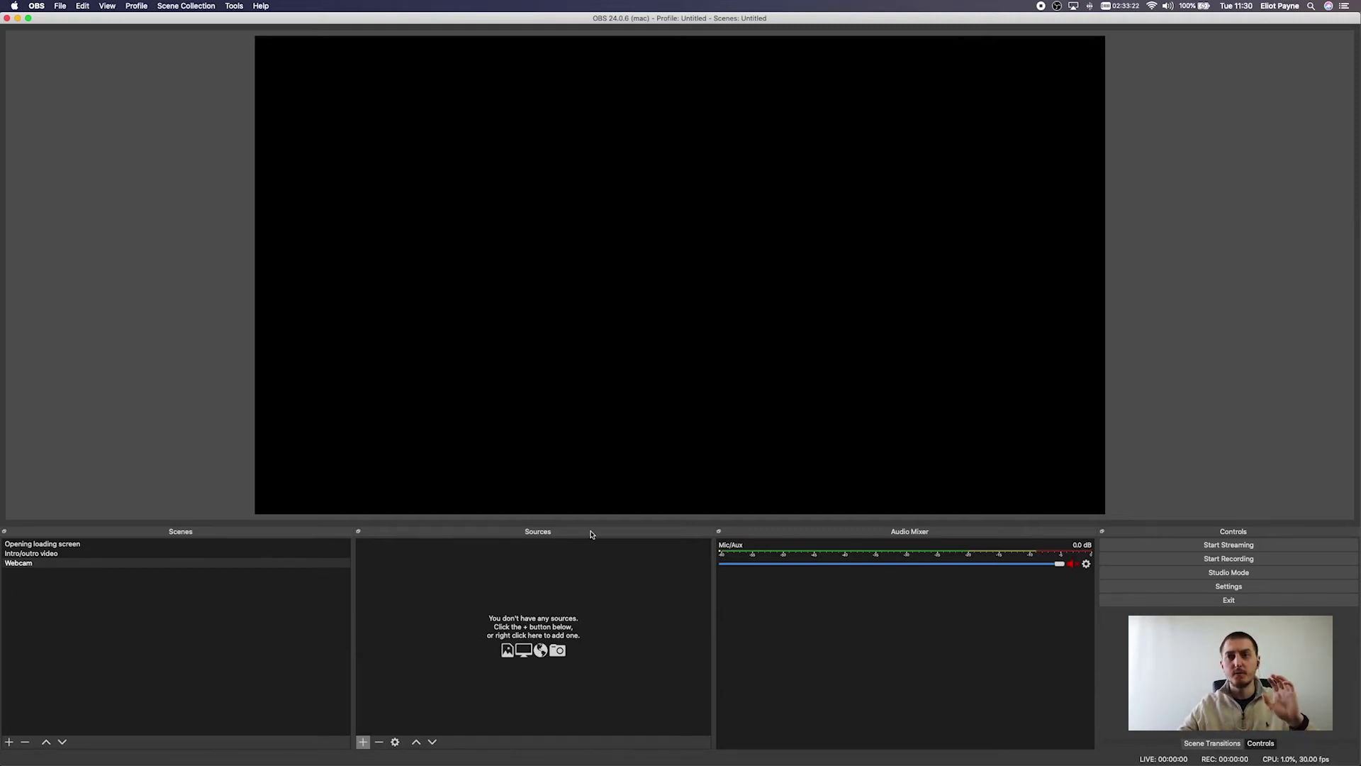
pyautogui.click(363, 742)
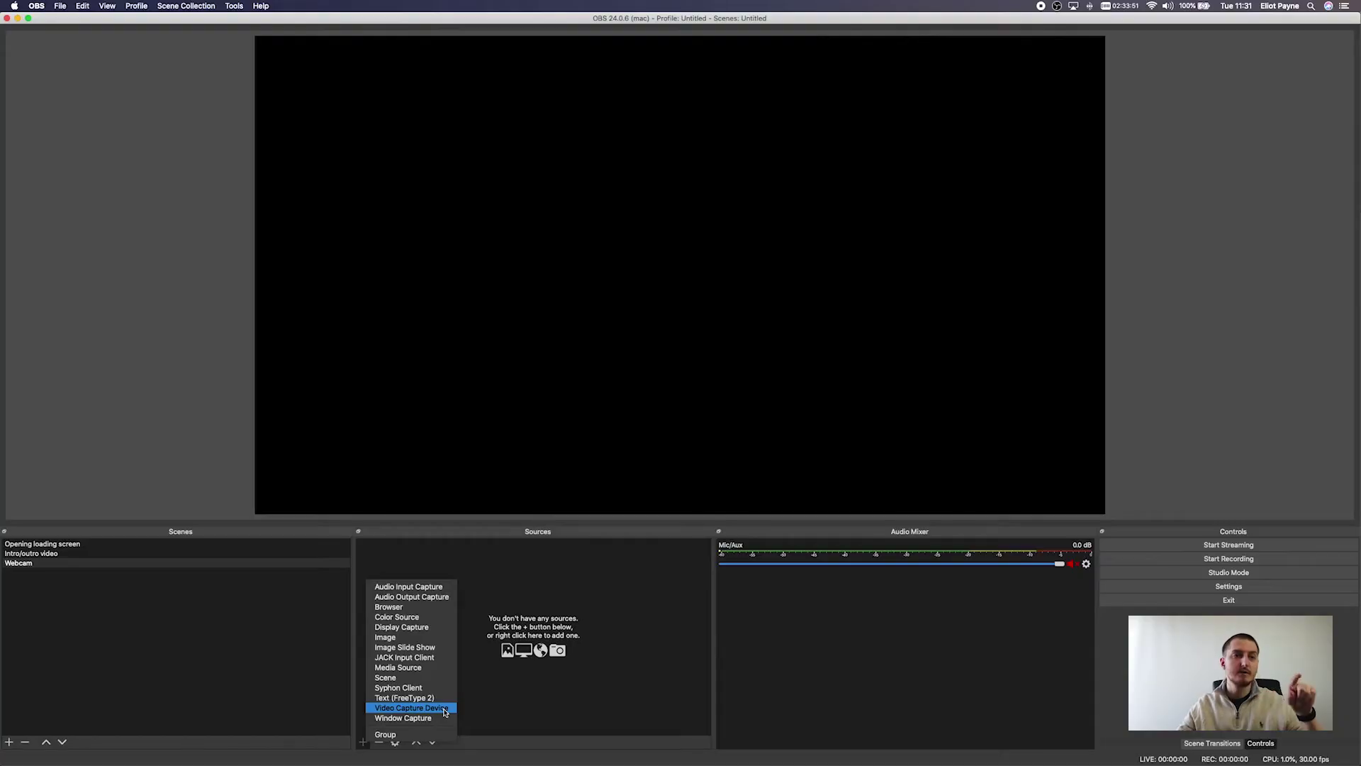
pyautogui.click(412, 708)
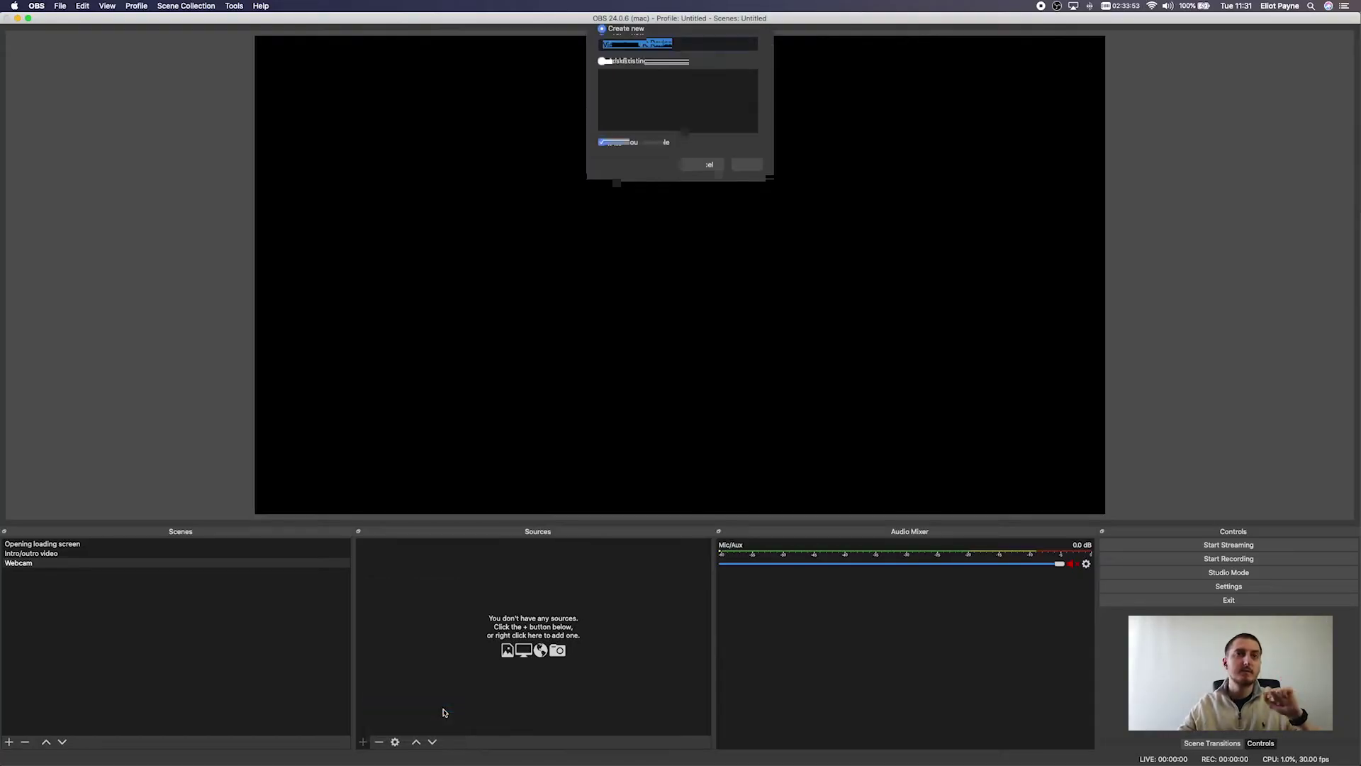
pyautogui.write('webcam')
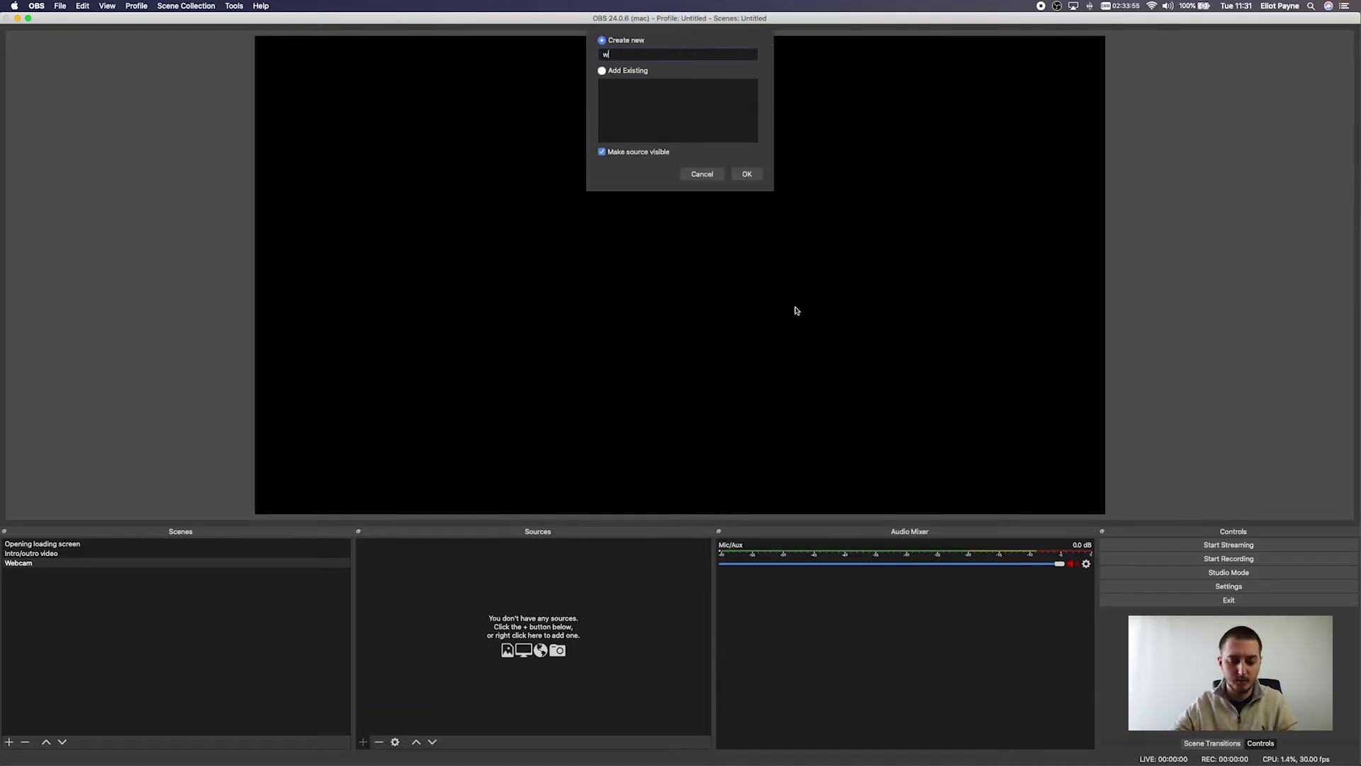
pyautogui.click(749, 175)
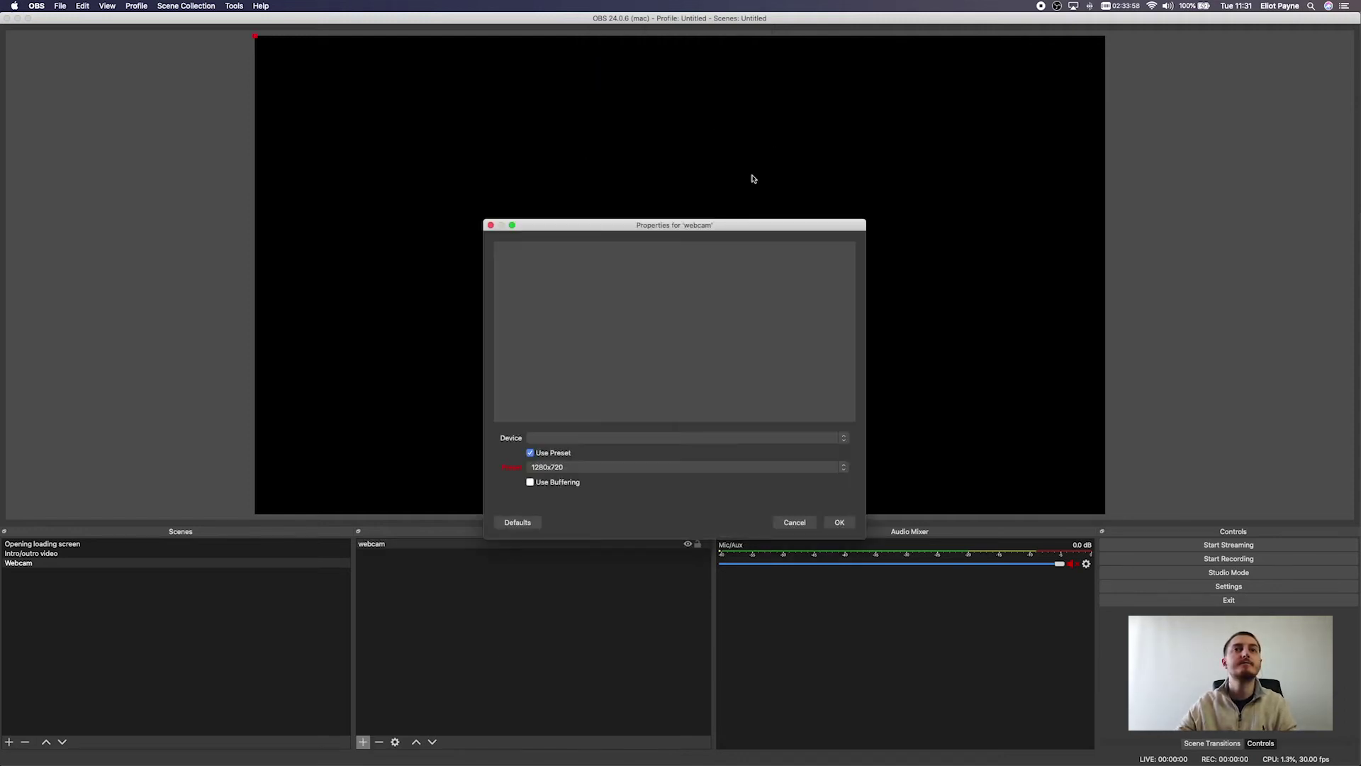
# - Use FaceTime HD Camera (Built-in) with the 1280x720 preset for the webcam source, and enlarge its picture to fill the canvas
pyautogui.click(593, 438)
pyautogui.click(626, 448)
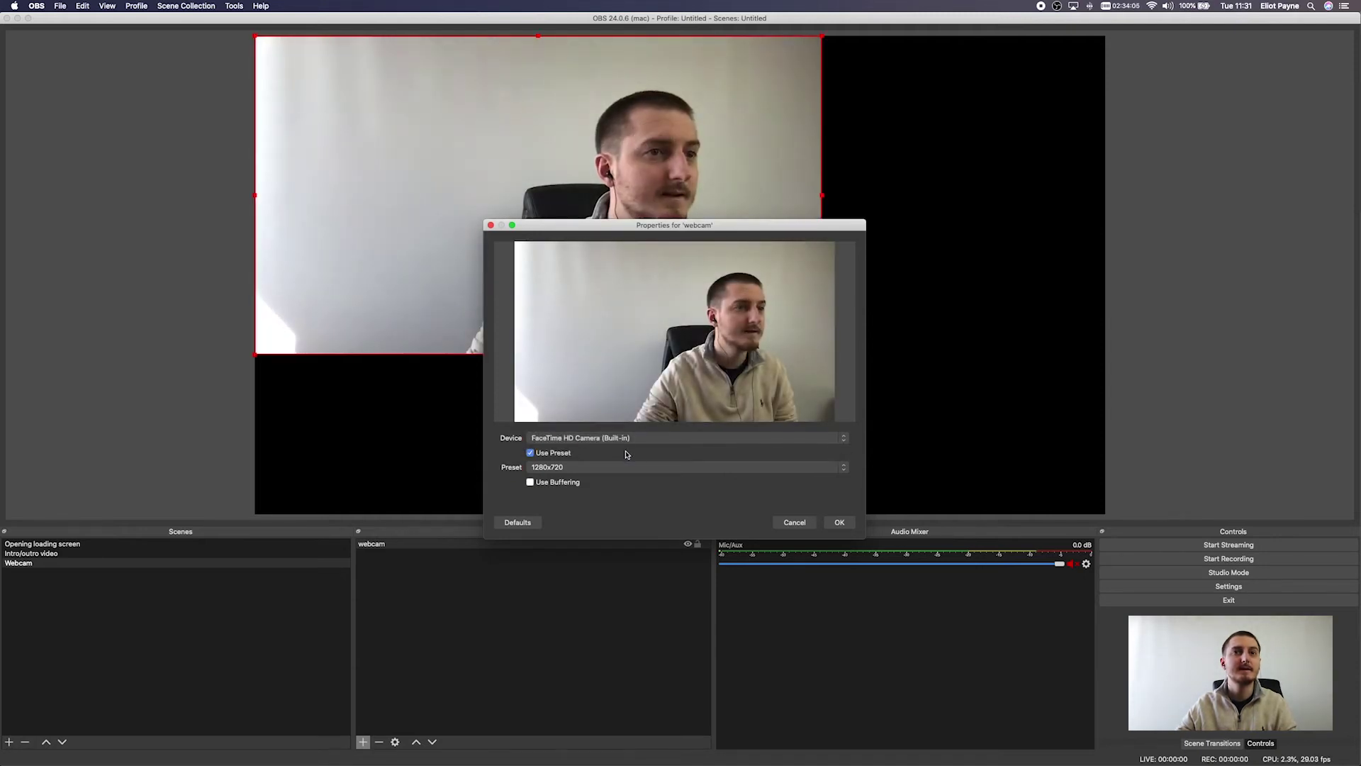
pyautogui.click(681, 468)
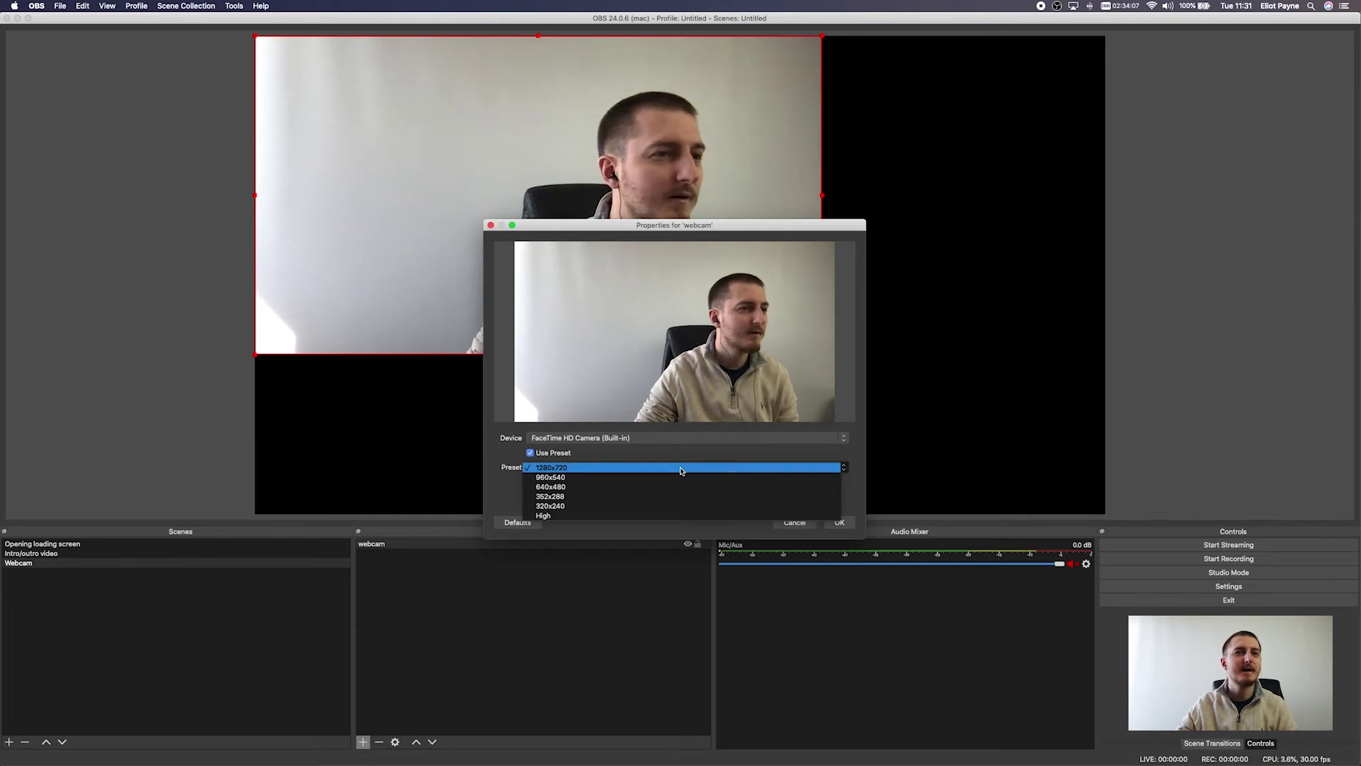
pyautogui.click(680, 468)
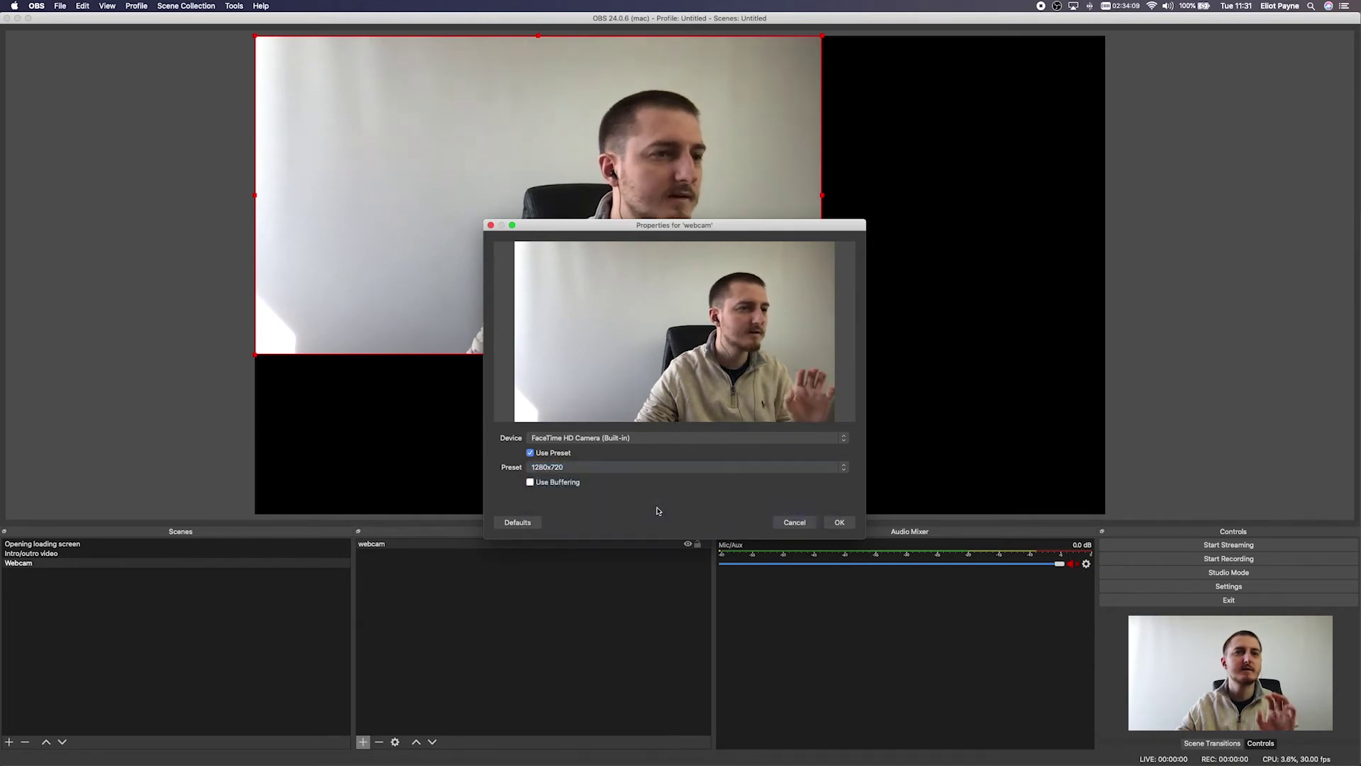
pyautogui.click(839, 522)
pyautogui.moveTo(822, 354); pyautogui.dragTo(1105, 513)
pyautogui.click(538, 607)
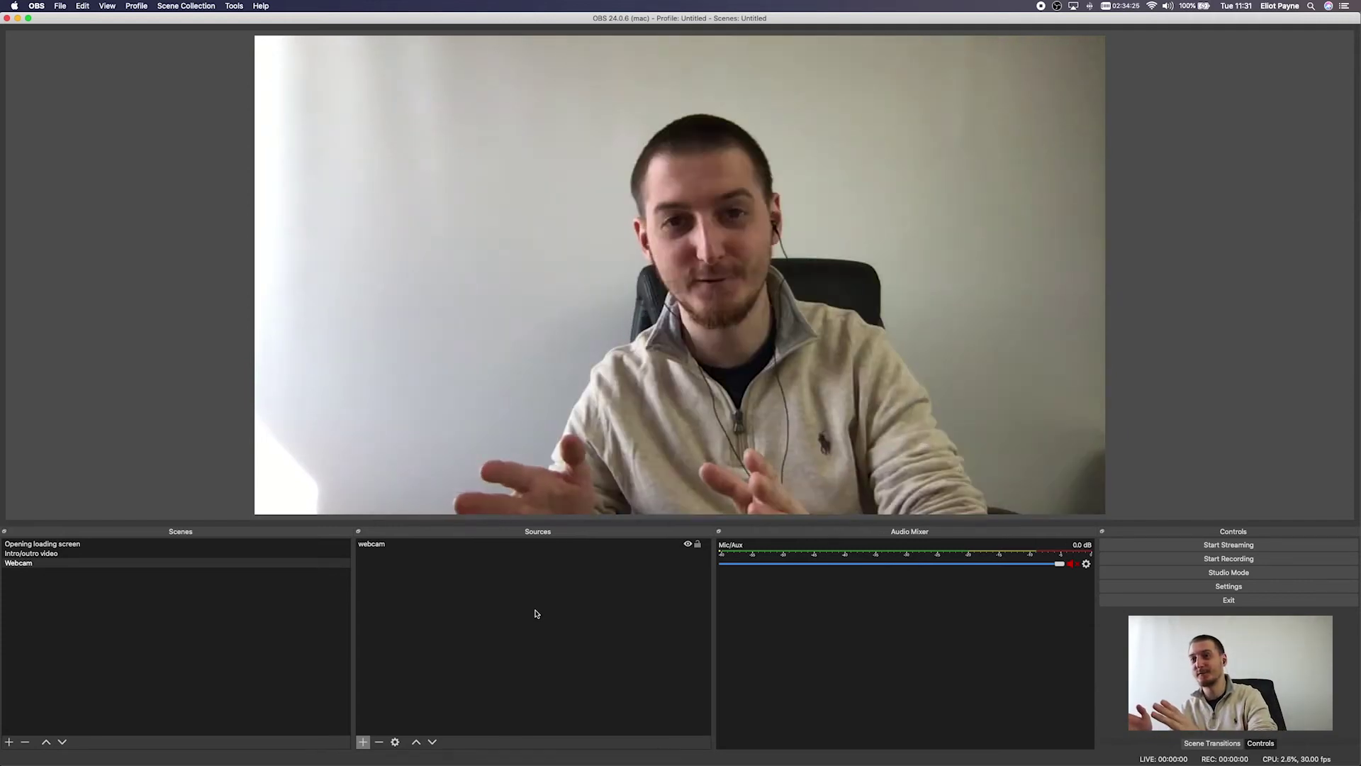
pyautogui.click(259, 632)
pyautogui.click(508, 620)
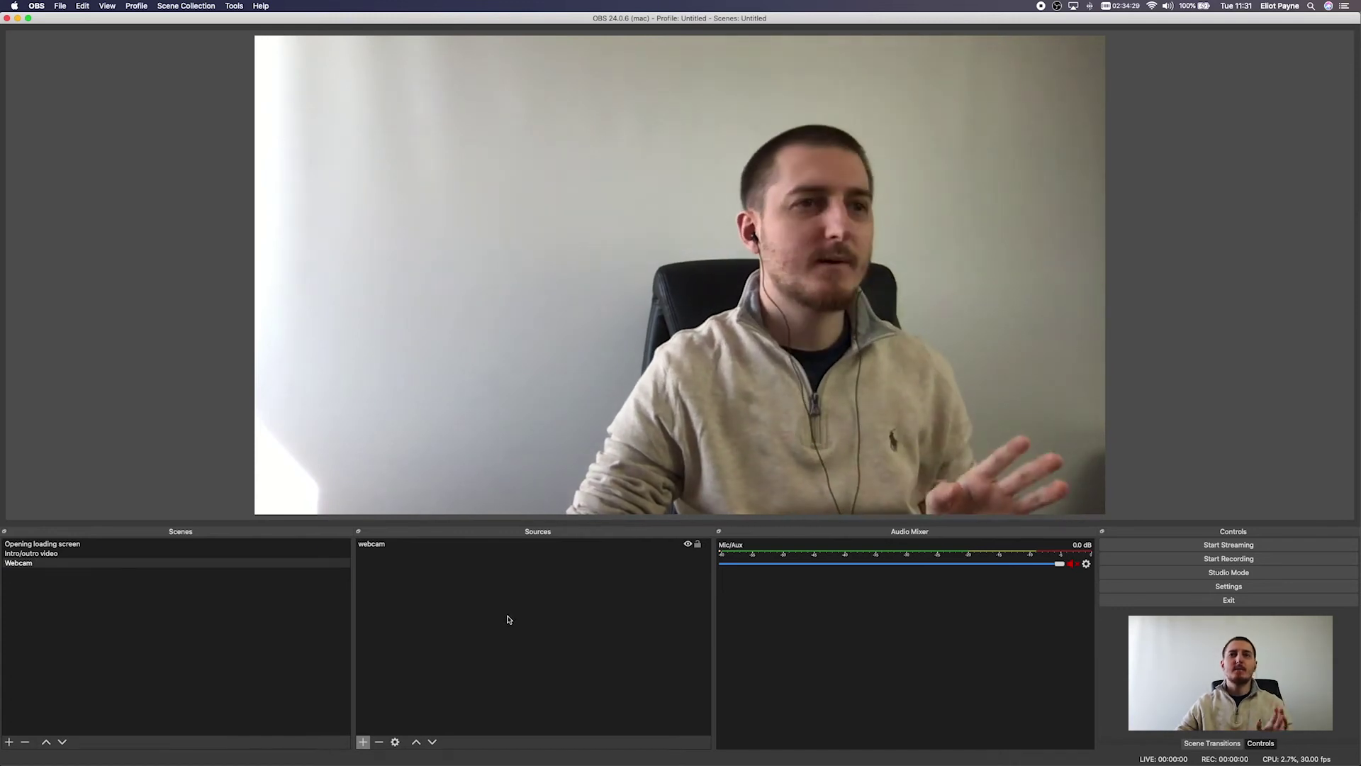
pyautogui.click(363, 742)
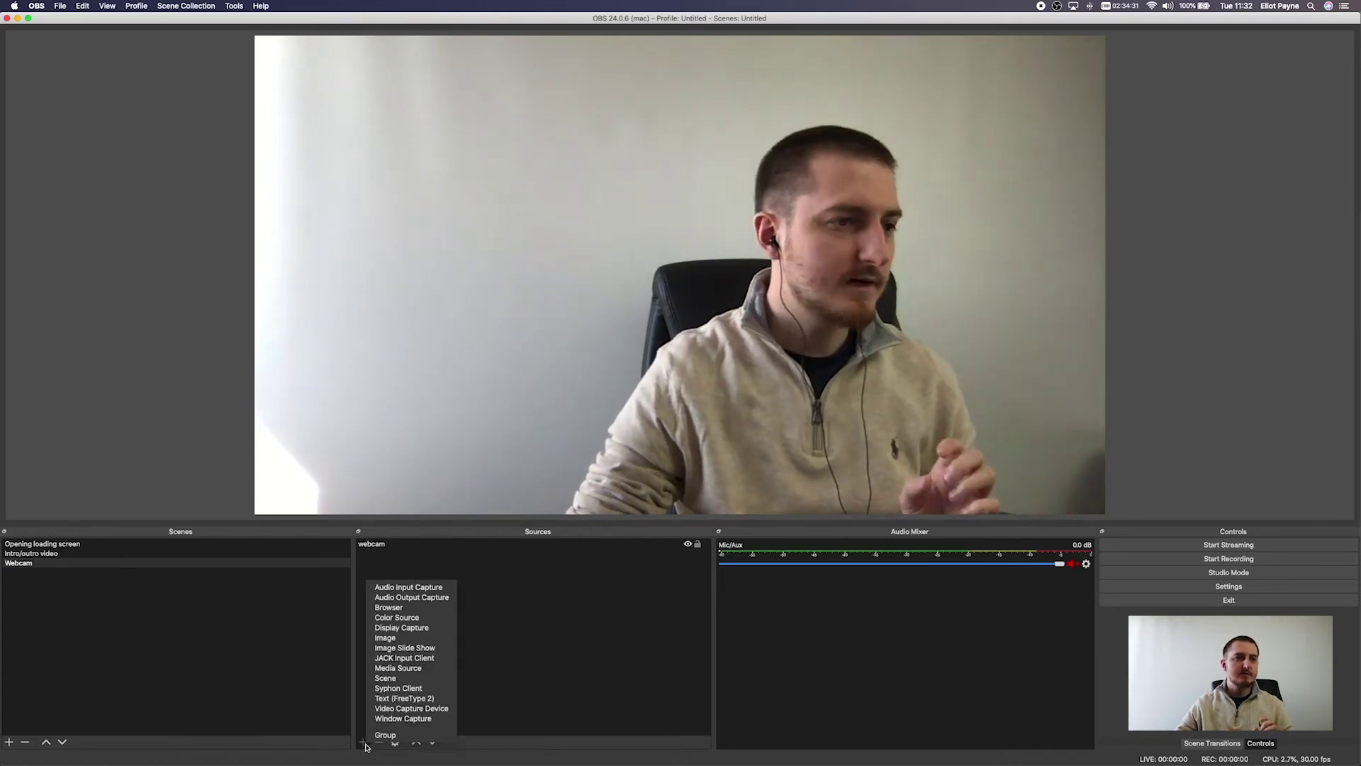
pyautogui.click(602, 648)
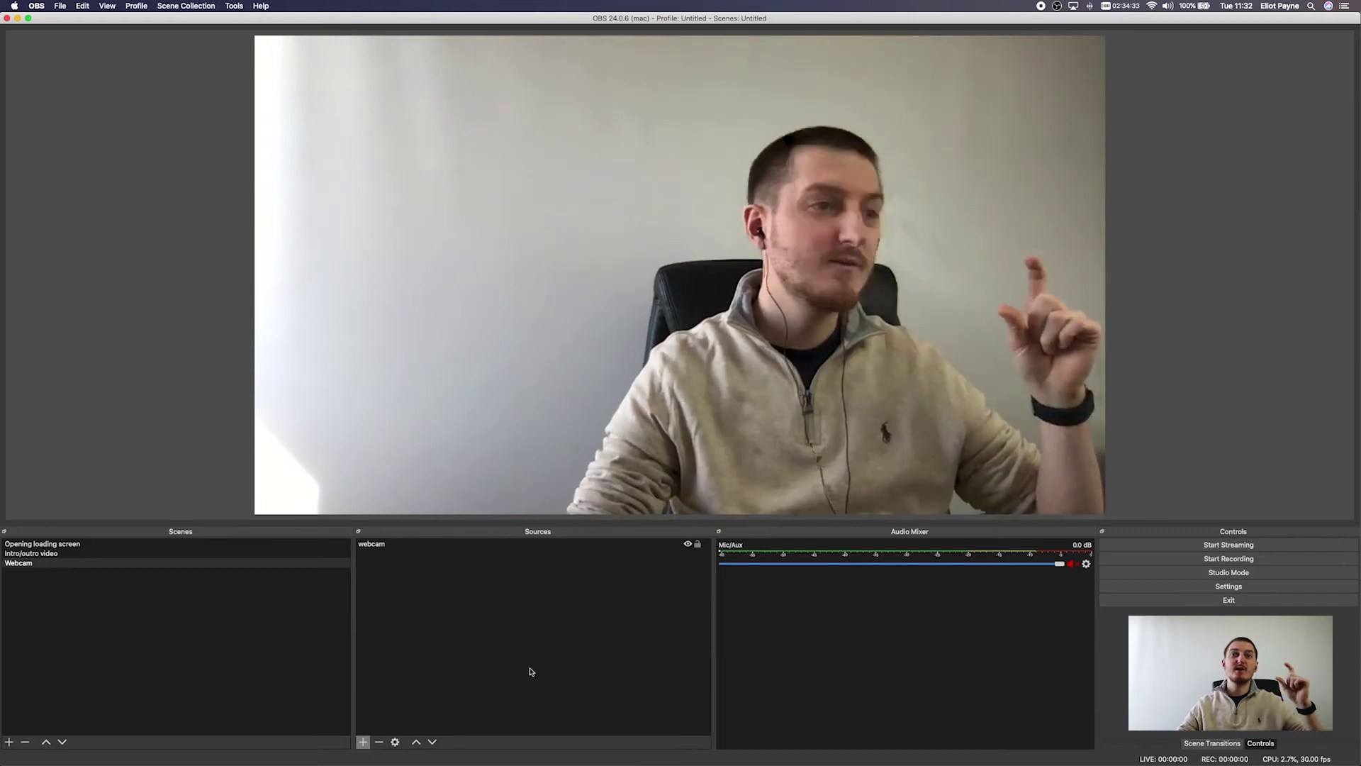
# - Add a new Image source named "NEST logo" to the Webcam scene
pyautogui.click(363, 742)
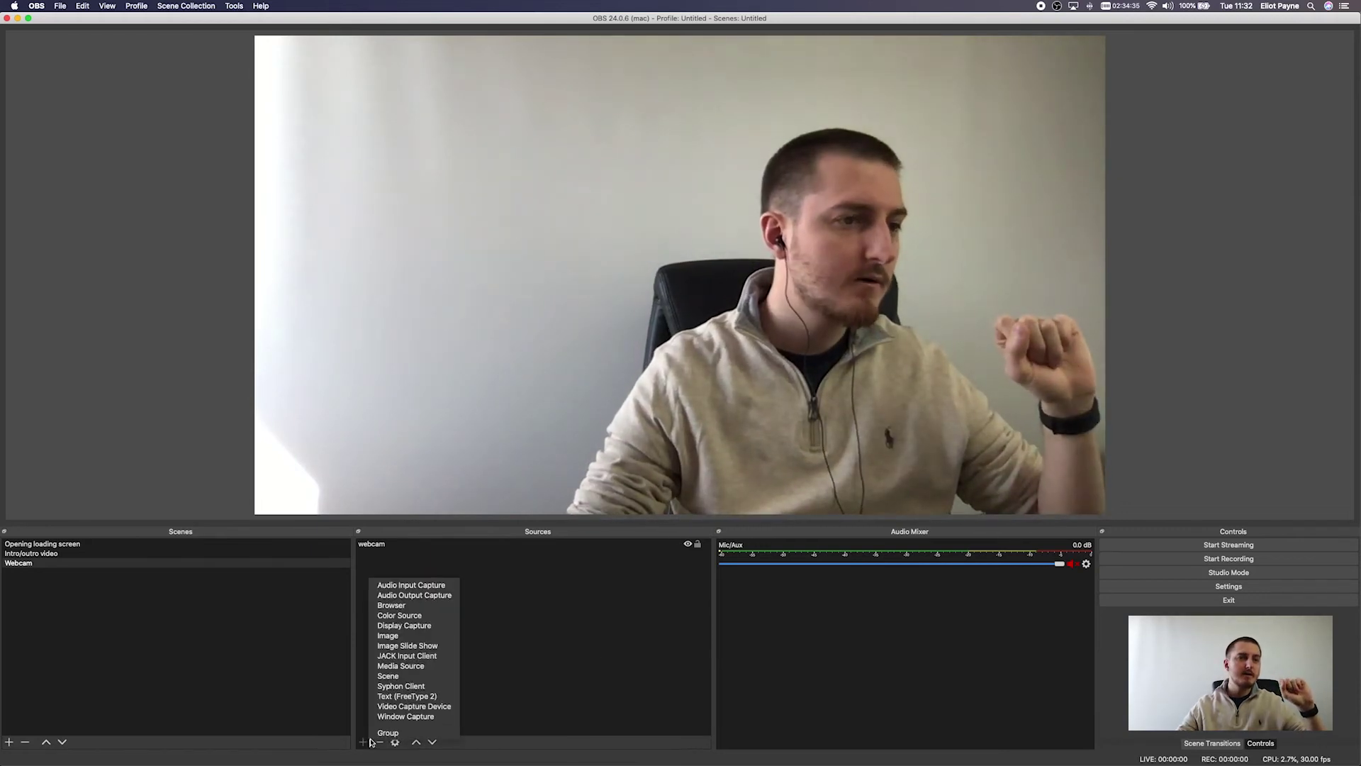
pyautogui.click(406, 637)
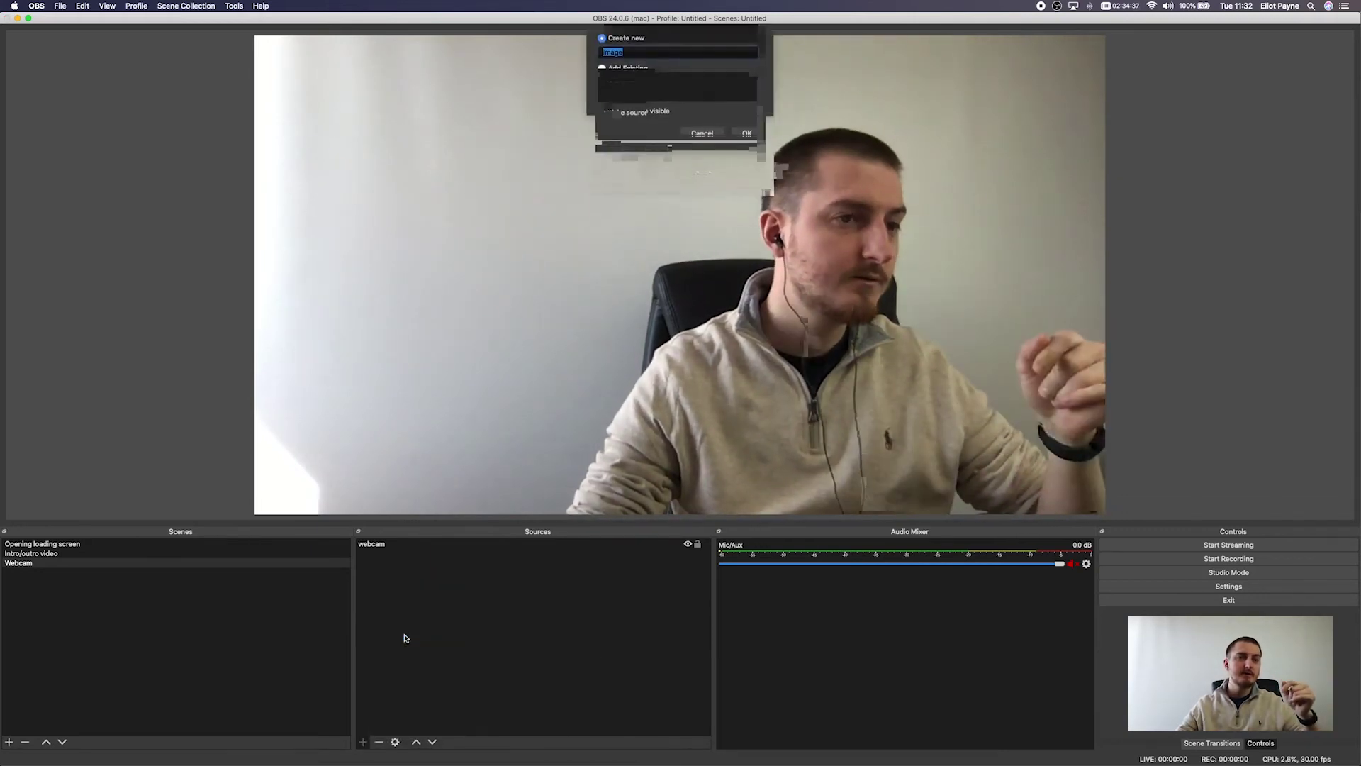
pyautogui.write('NEST logo')
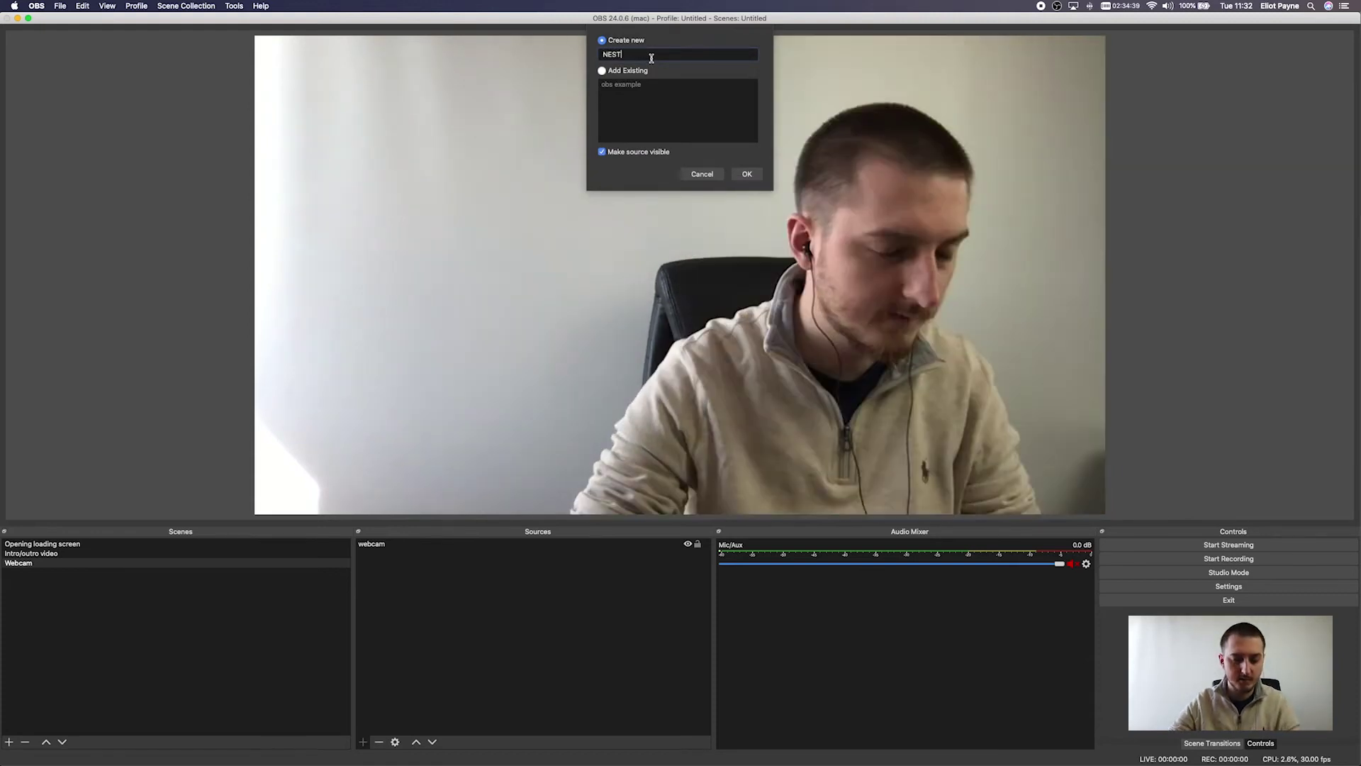
pyautogui.click(747, 173)
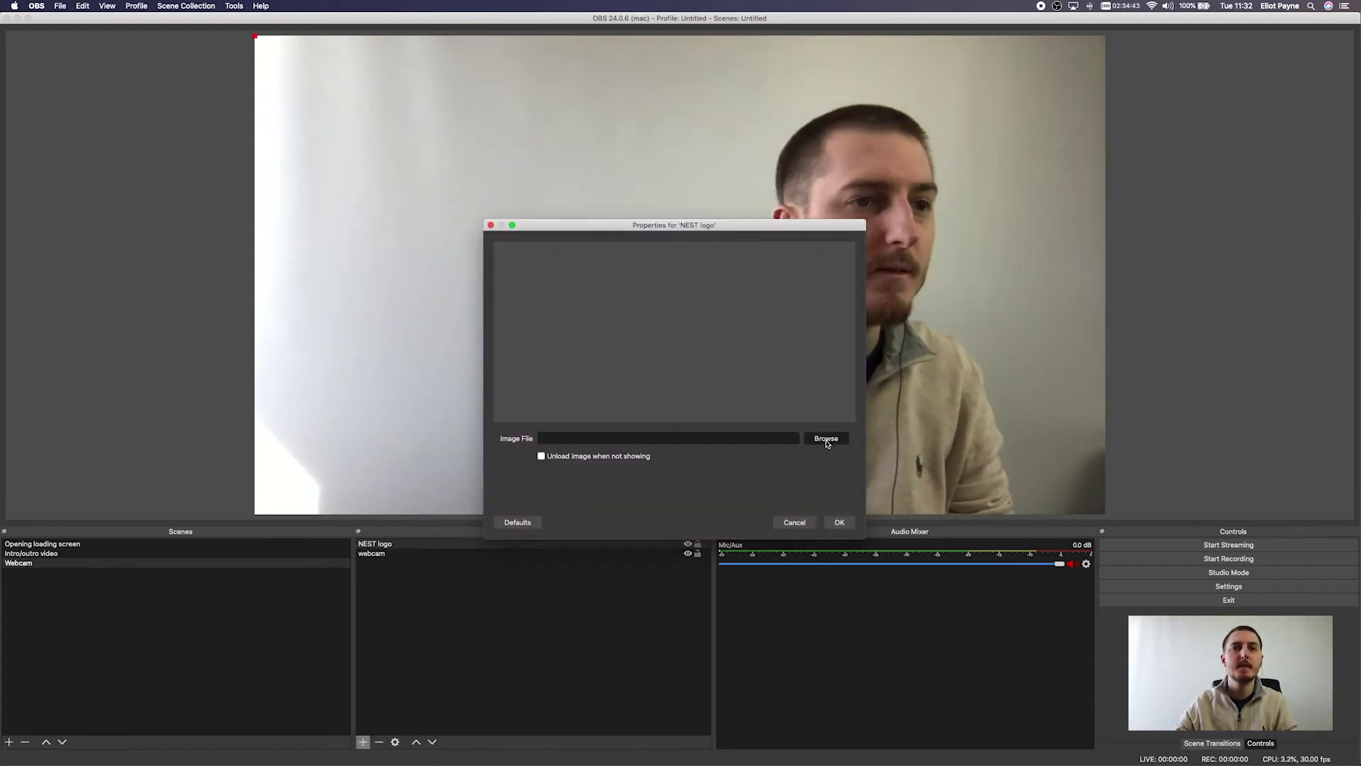
# - Load NEST-logo-icon-1000px-RGB.png as the NEST logo source's image file and accept its properties
pyautogui.click(826, 438)
pyautogui.click(581, 199)
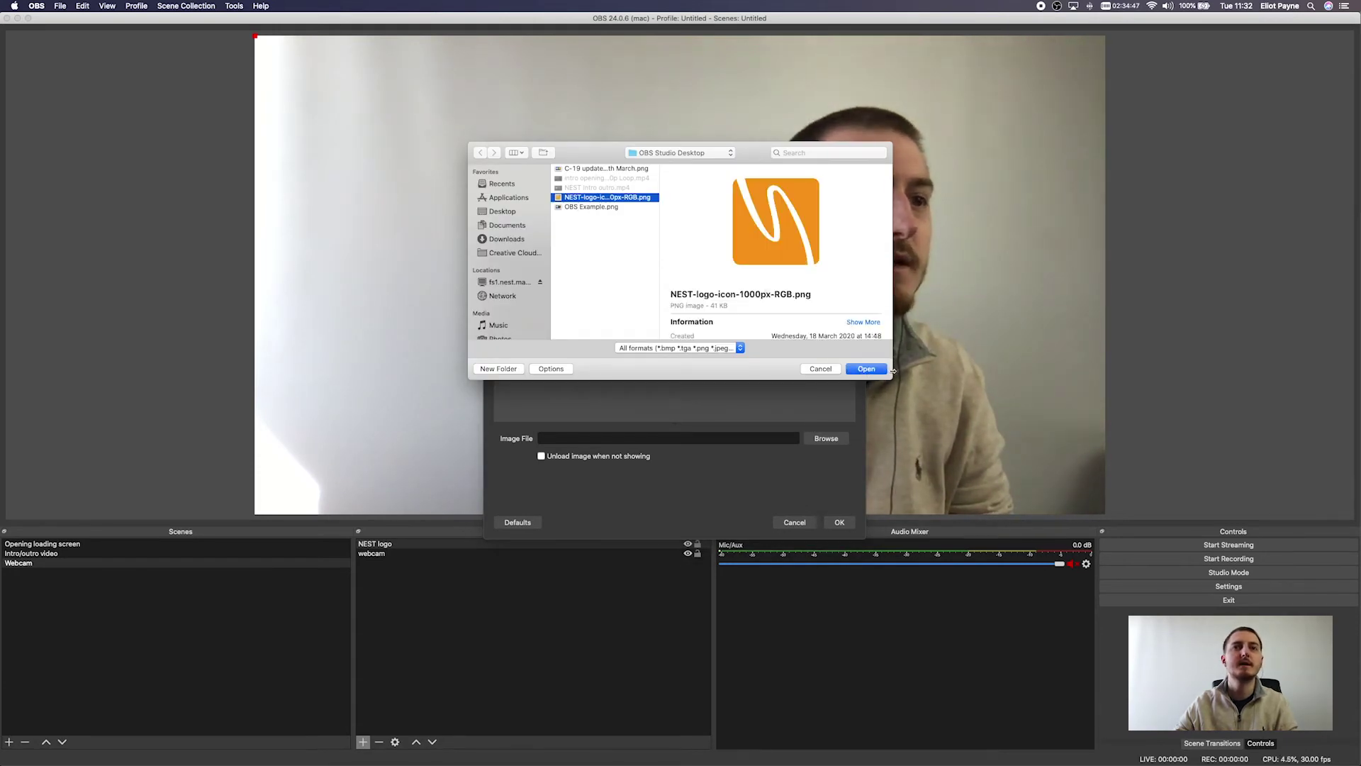
pyautogui.click(866, 368)
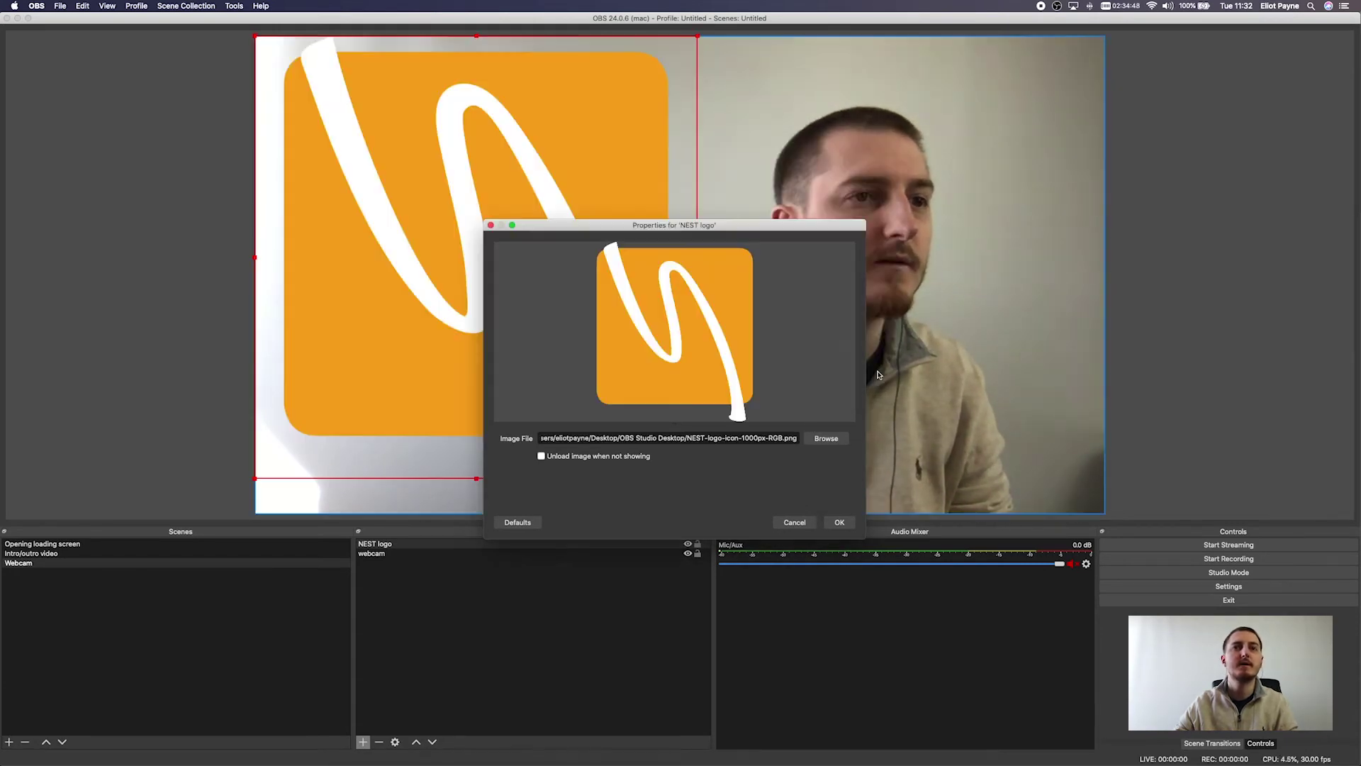
pyautogui.click(843, 524)
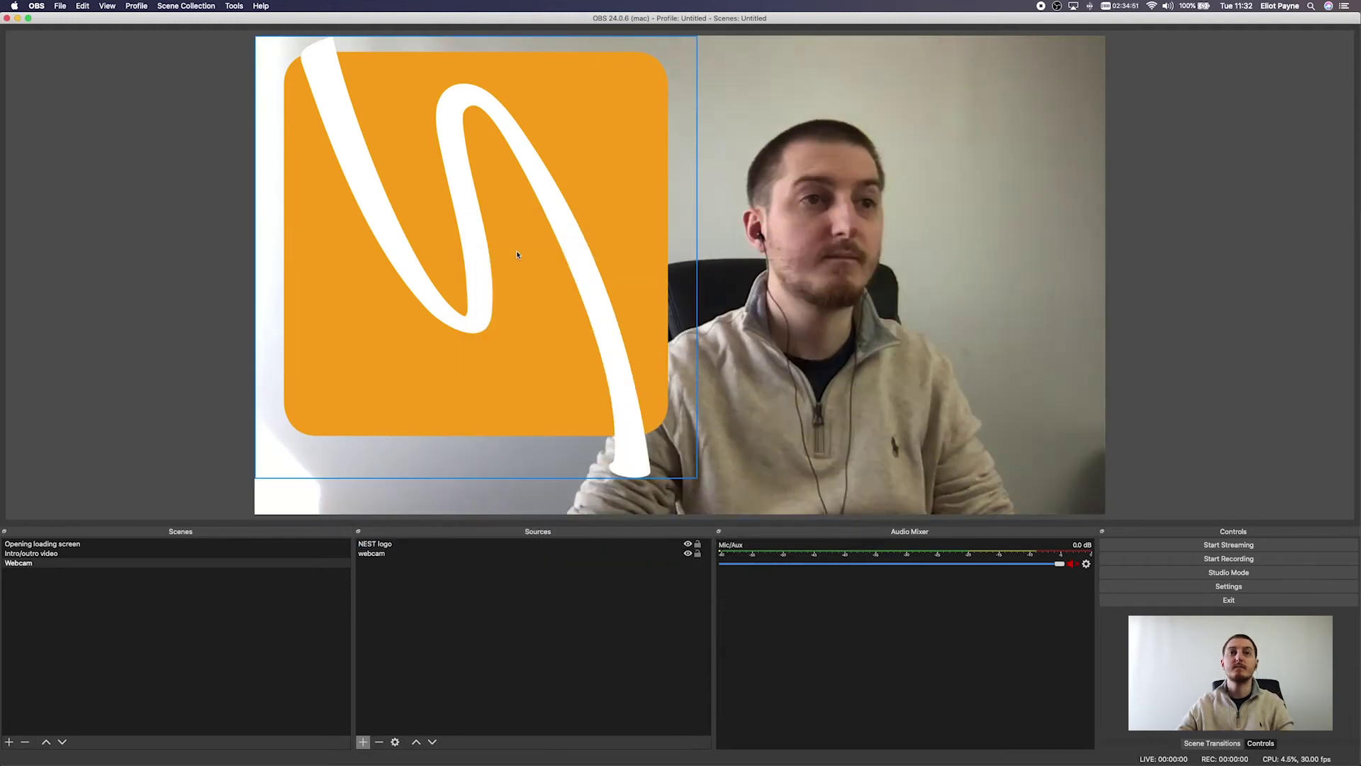
# - Shrink the NEST logo to a small icon and place it in the upper-right corner of the webcam picture
pyautogui.click(561, 306)
pyautogui.moveTo(697, 477); pyautogui.dragTo(1063, 71)
pyautogui.click(1224, 148)
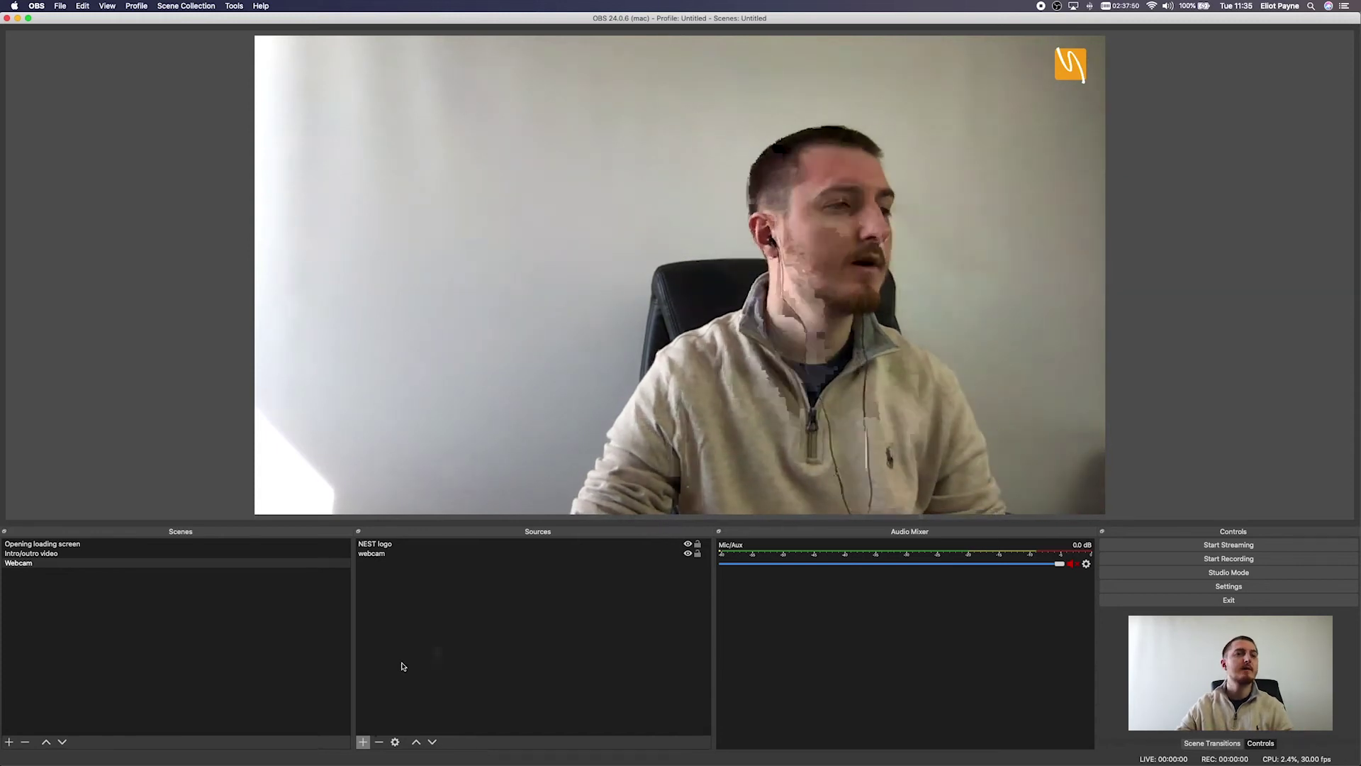
# - Add a new Audio Input Capture source named "YETI" to the Webcam scene
pyautogui.click(362, 742)
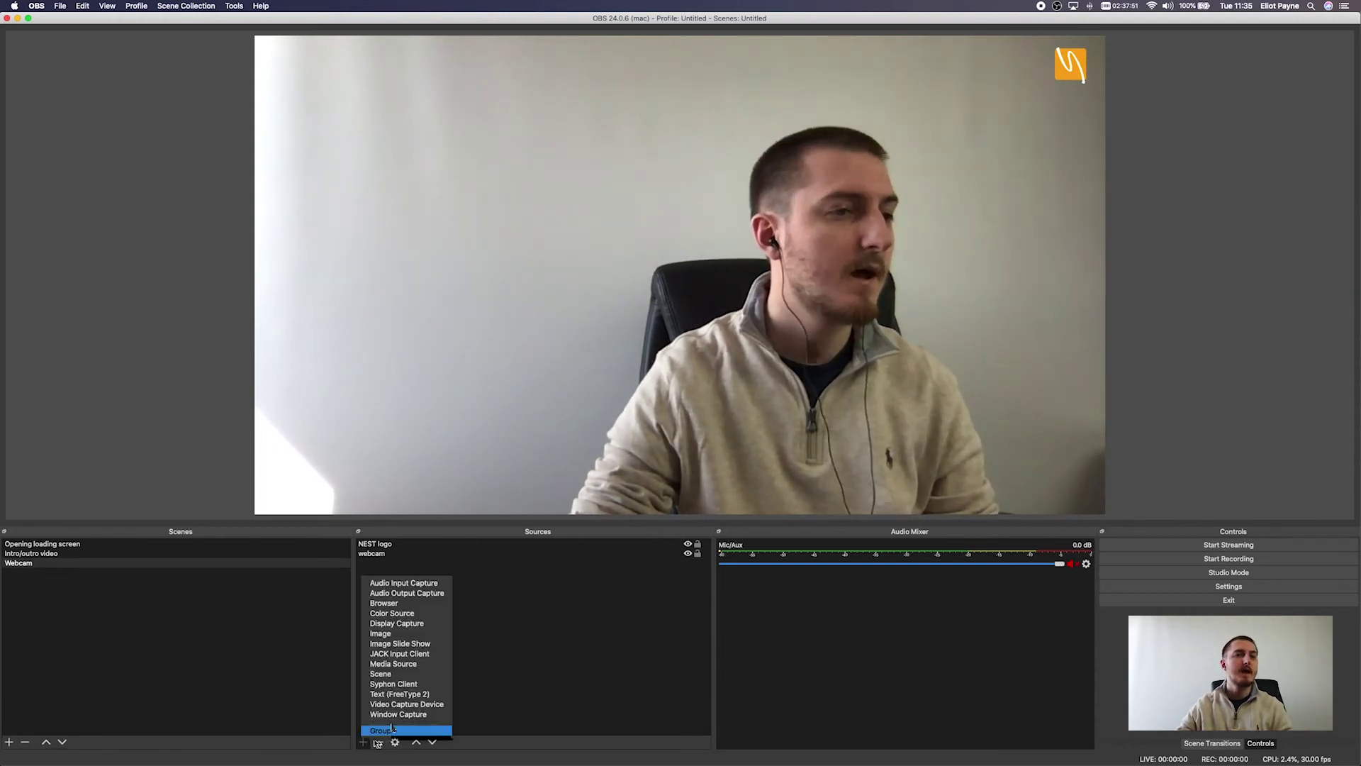
pyautogui.click(440, 585)
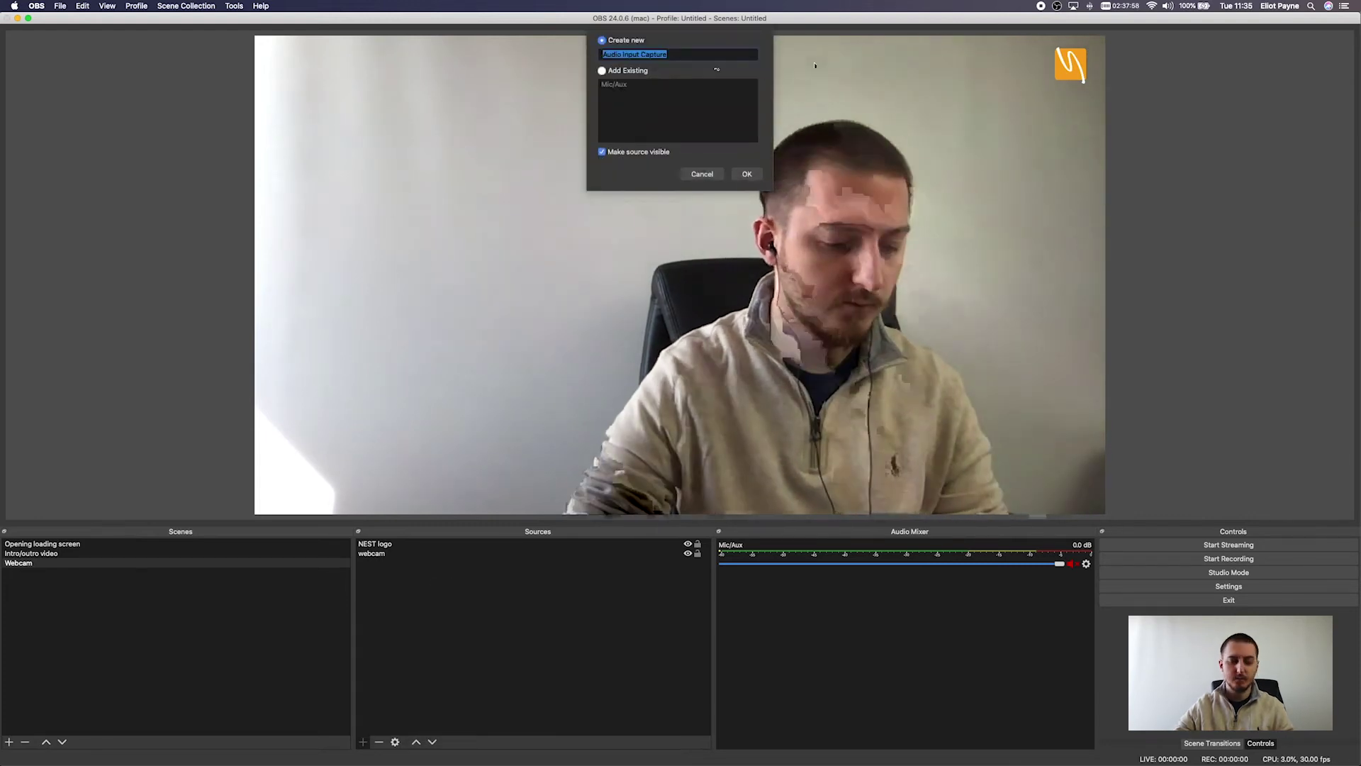
pyautogui.write('YETI')
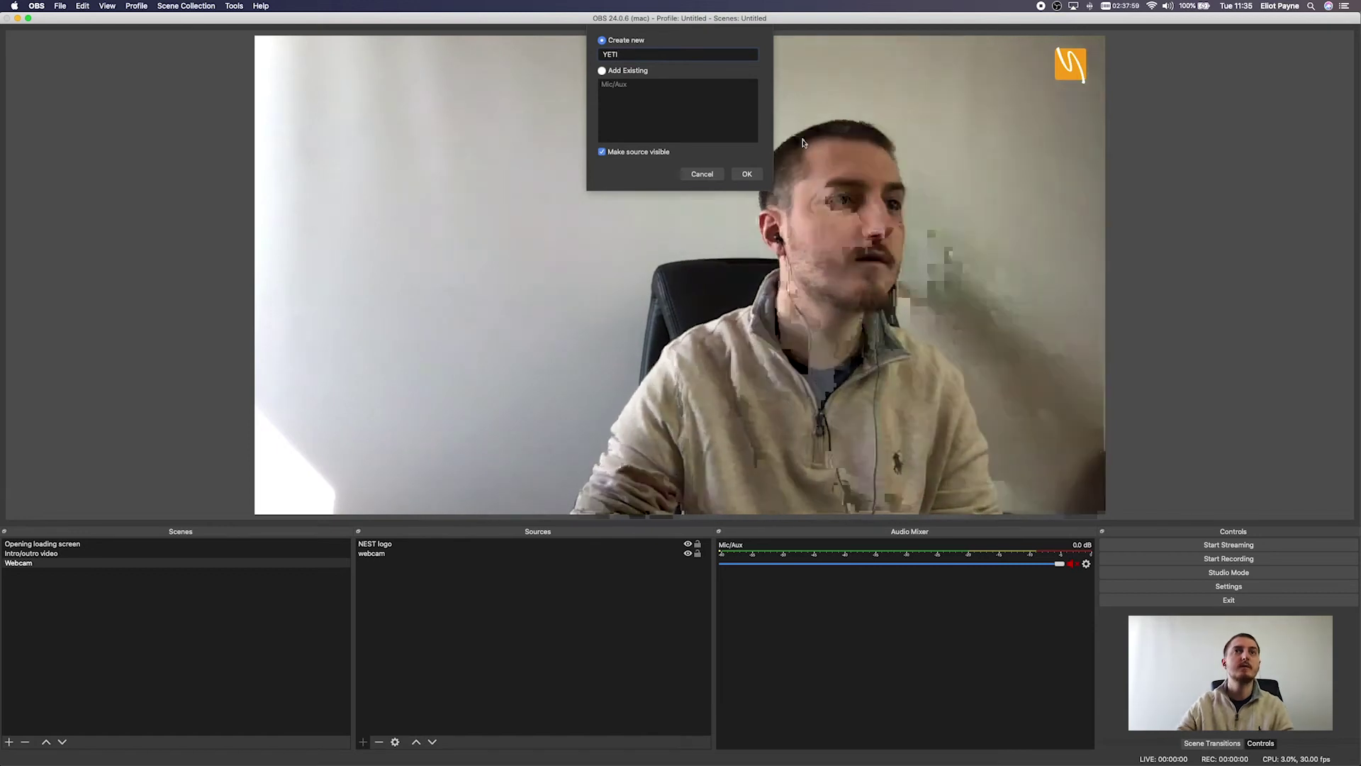
pyautogui.press('Return')
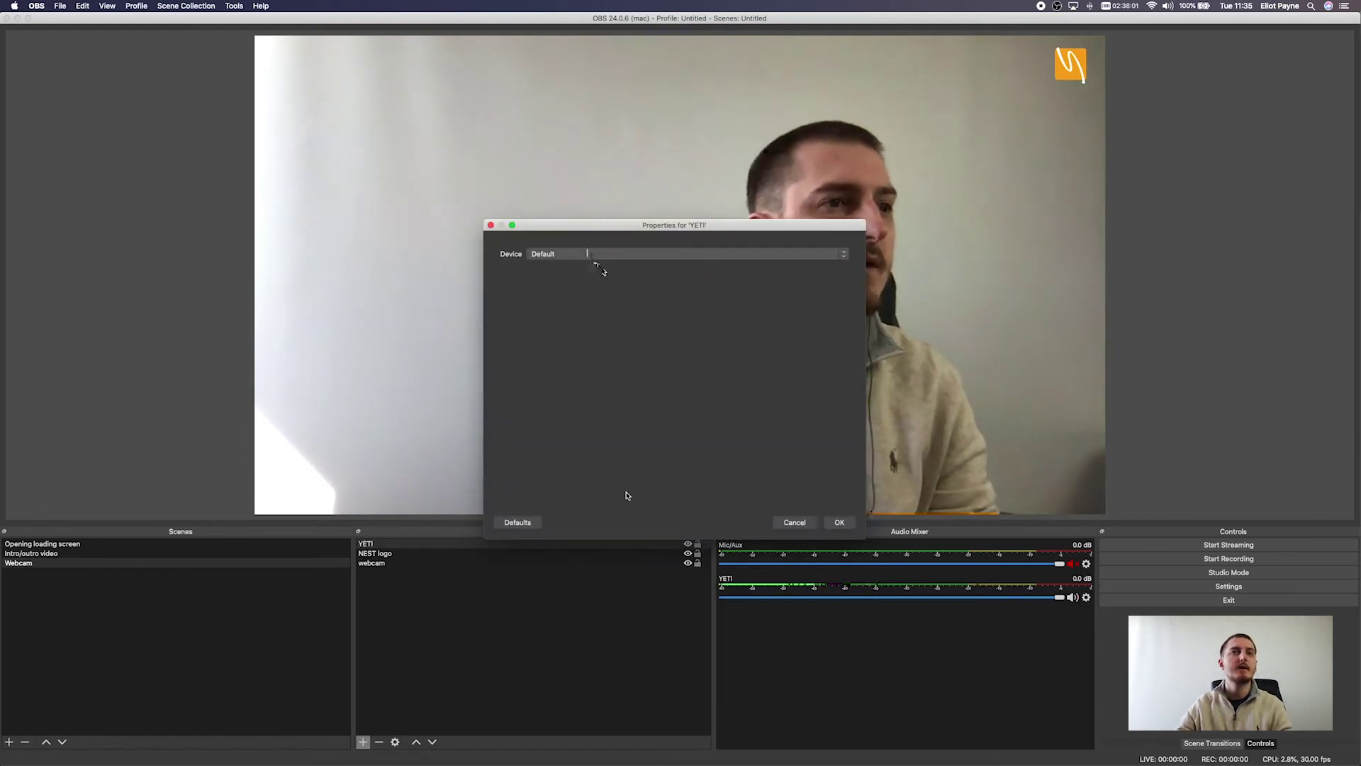
# - Use Yeti Stereo Microphone as the YETI source's device, and lower its mixer volume to -3.0 dB
pyautogui.click(597, 255)
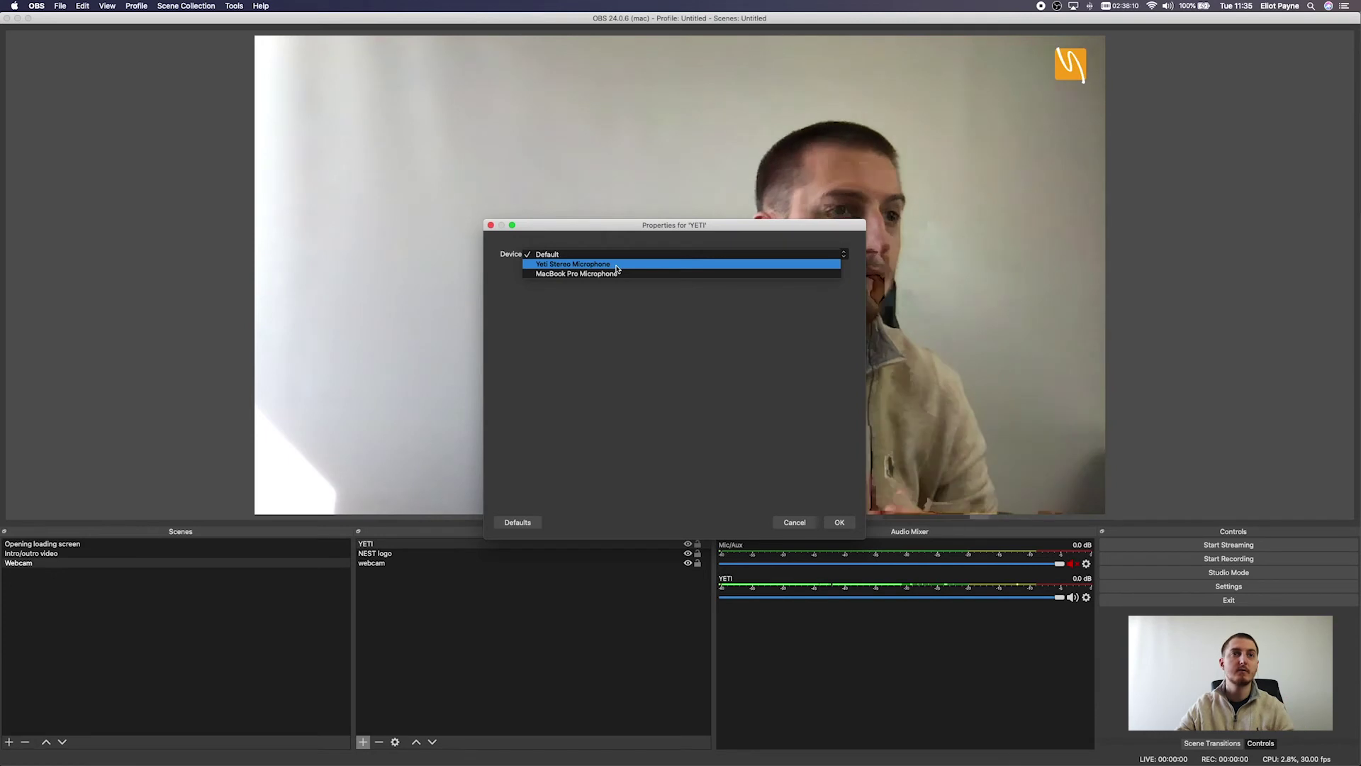
pyautogui.click(617, 266)
pyautogui.click(839, 523)
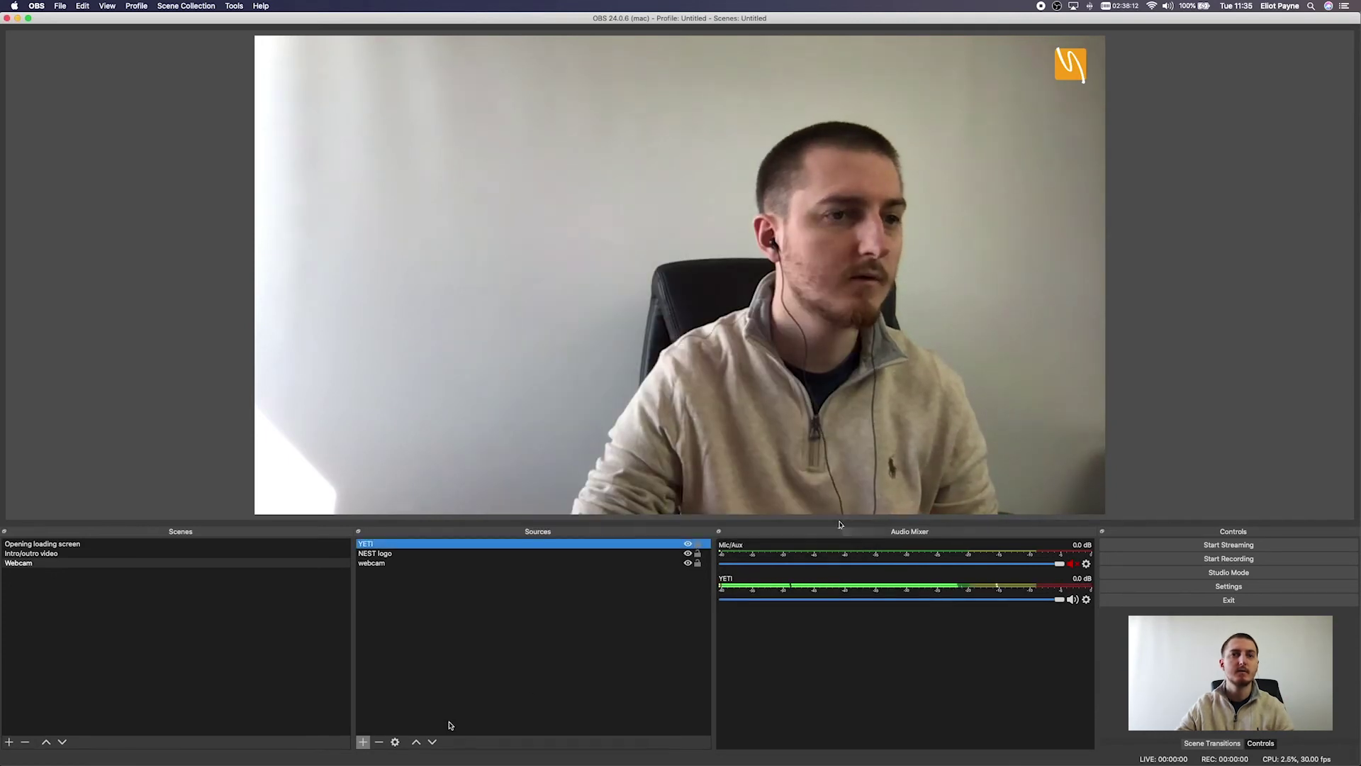
pyautogui.click(775, 665)
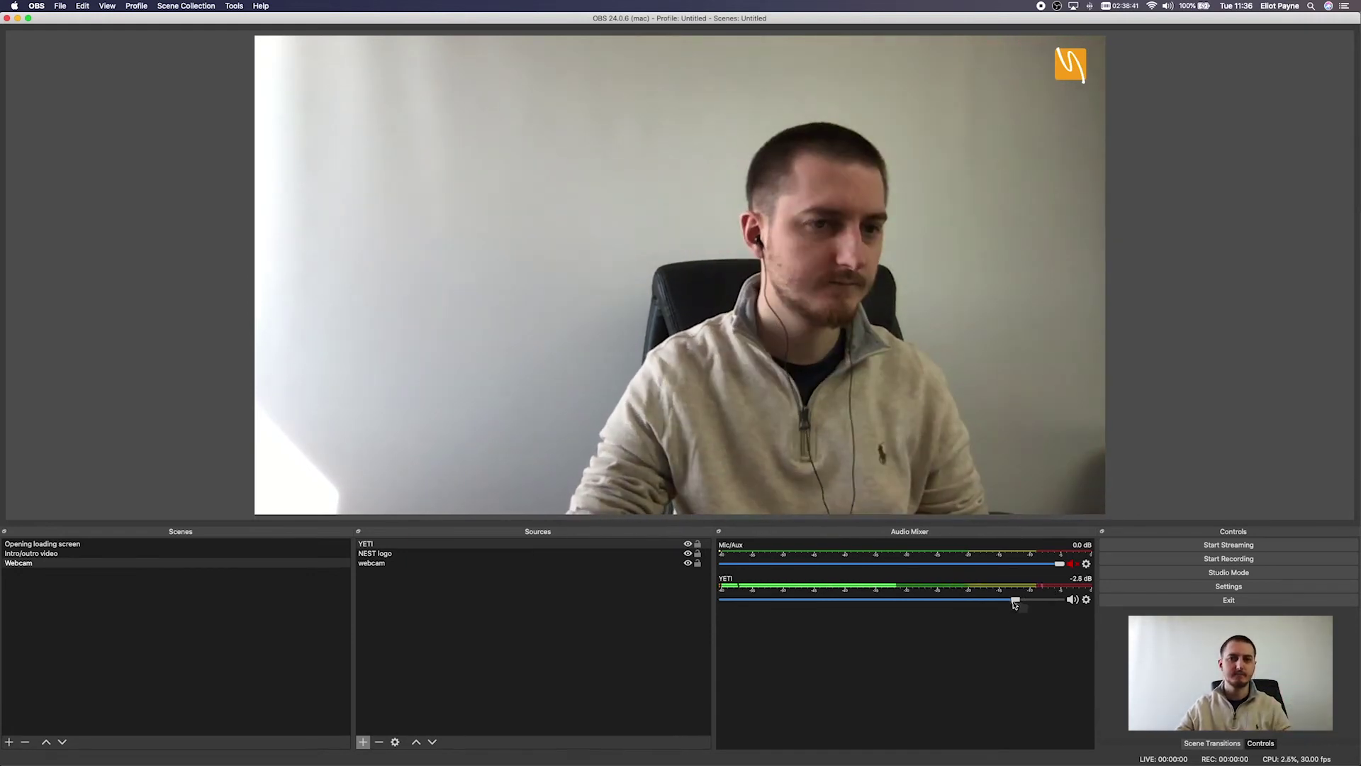
pyautogui.click(397, 544)
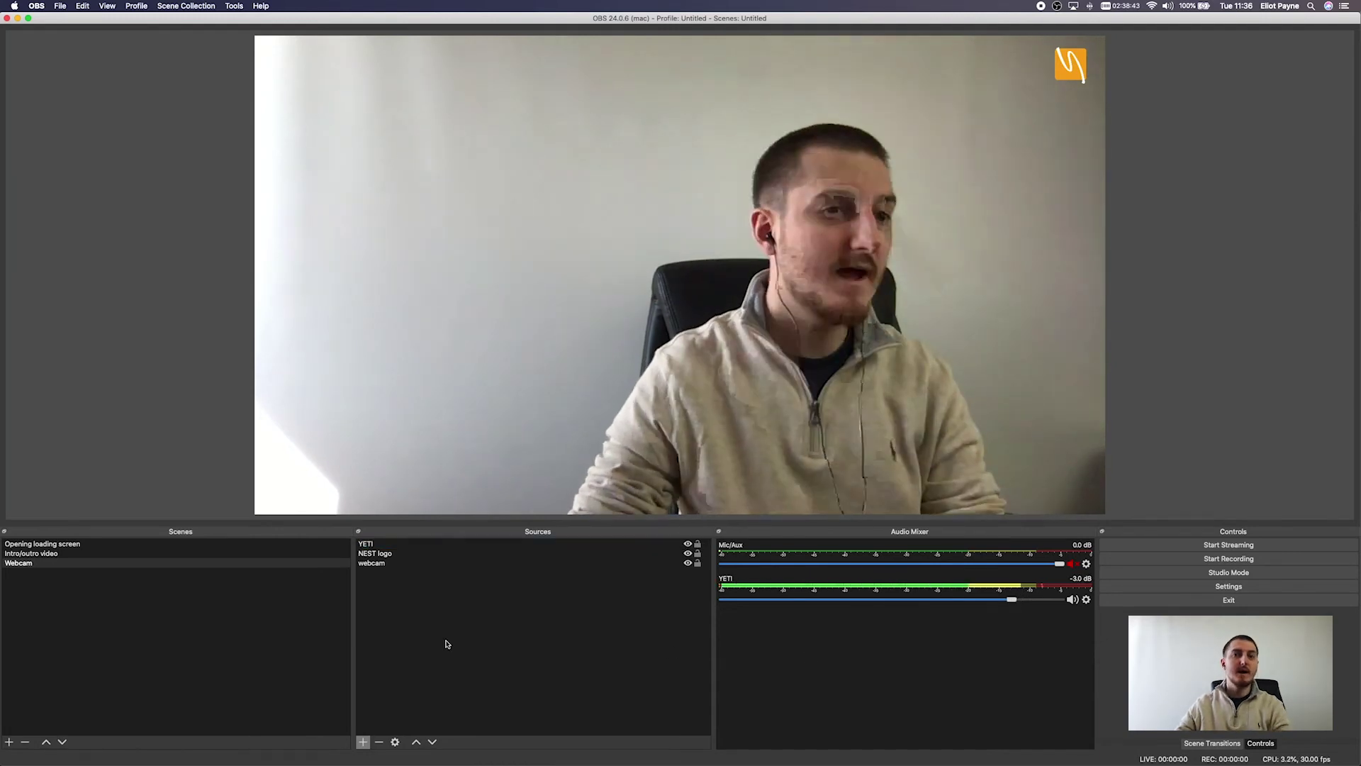
# - Mute the intro/outro audio in the Intro/outro video scene
pyautogui.click(48, 553)
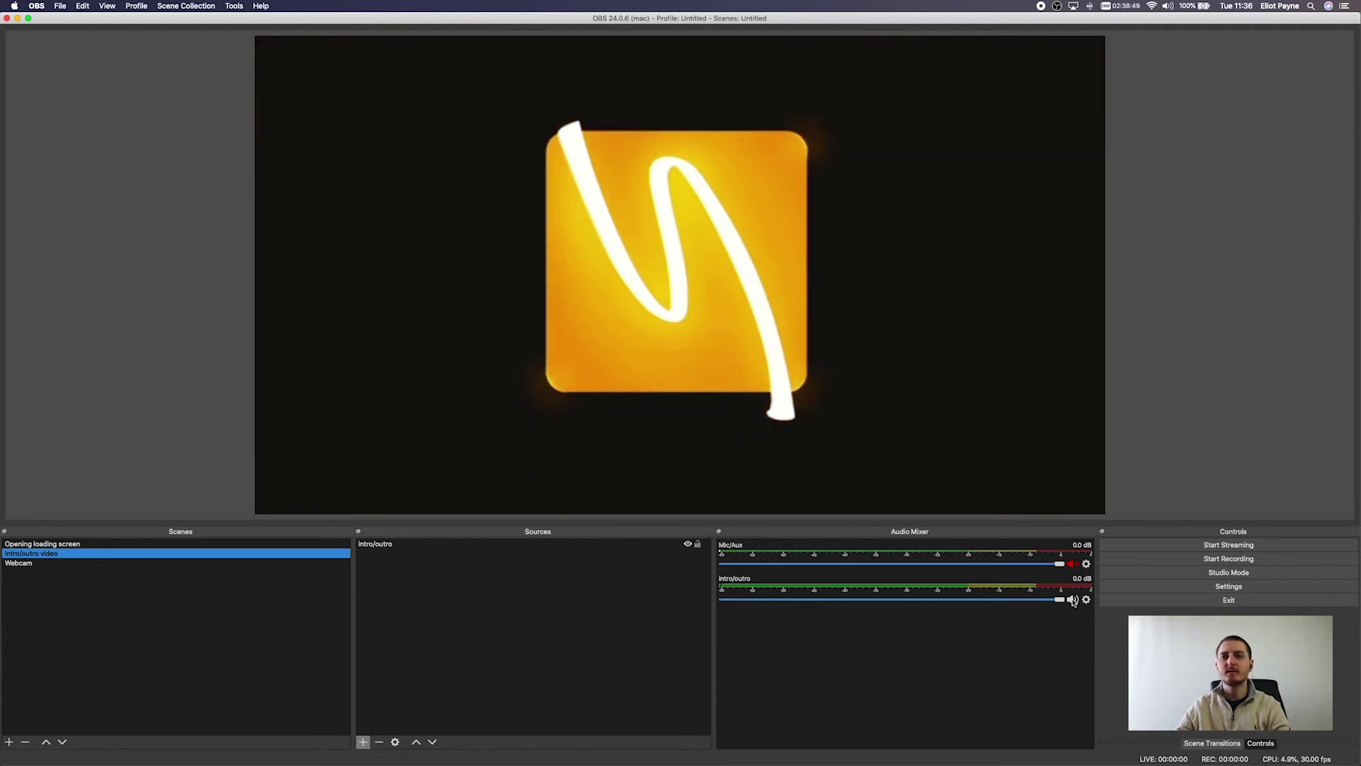
pyautogui.click(116, 623)
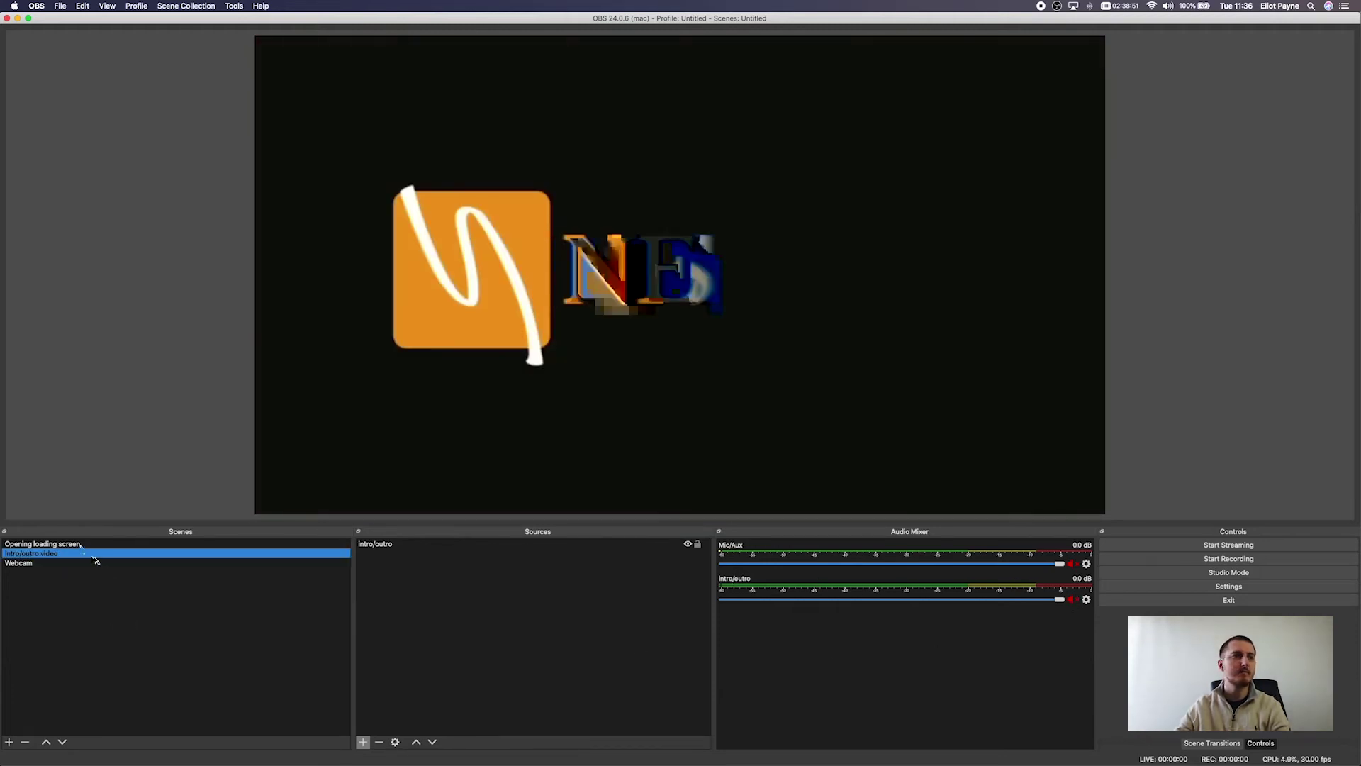
# - Check the audio of the Opening loading screen scene, and return to the Webcam scene
pyautogui.click(82, 544)
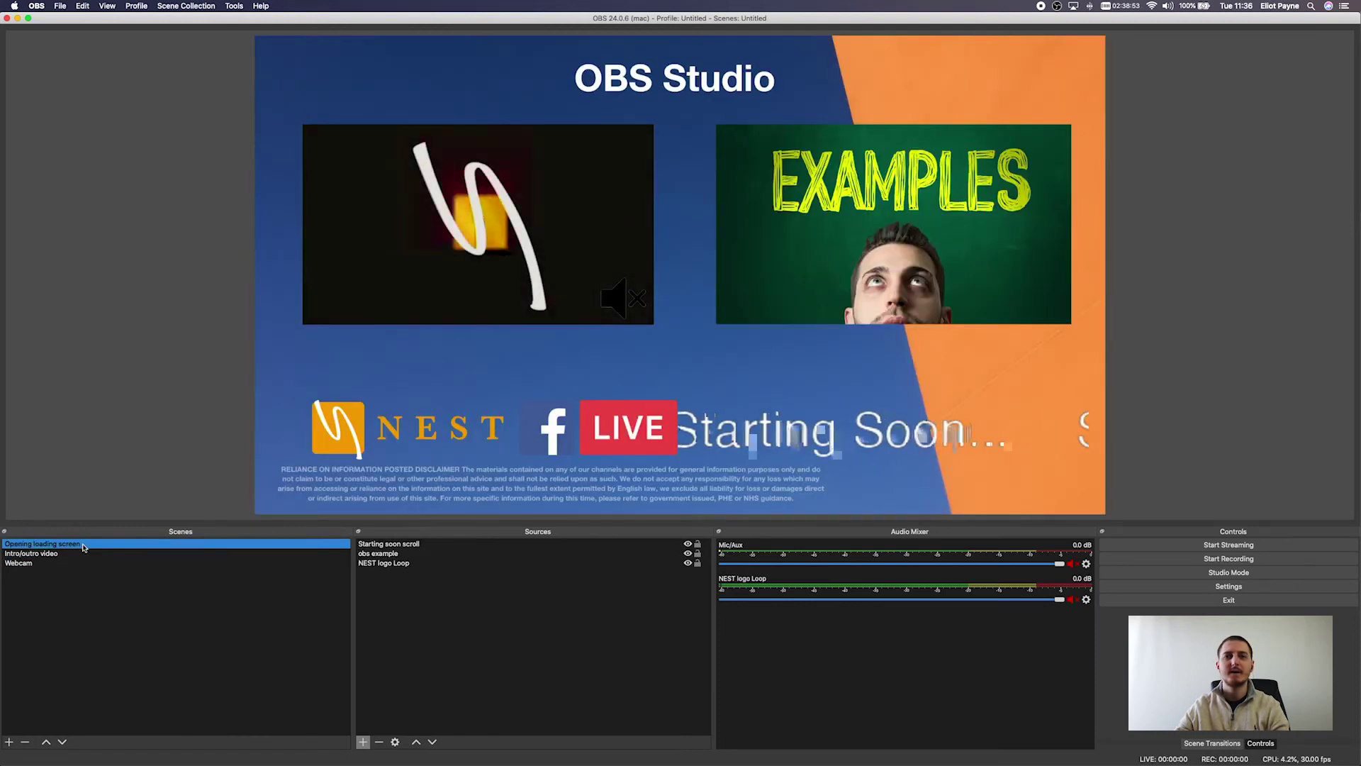
pyautogui.click(495, 600)
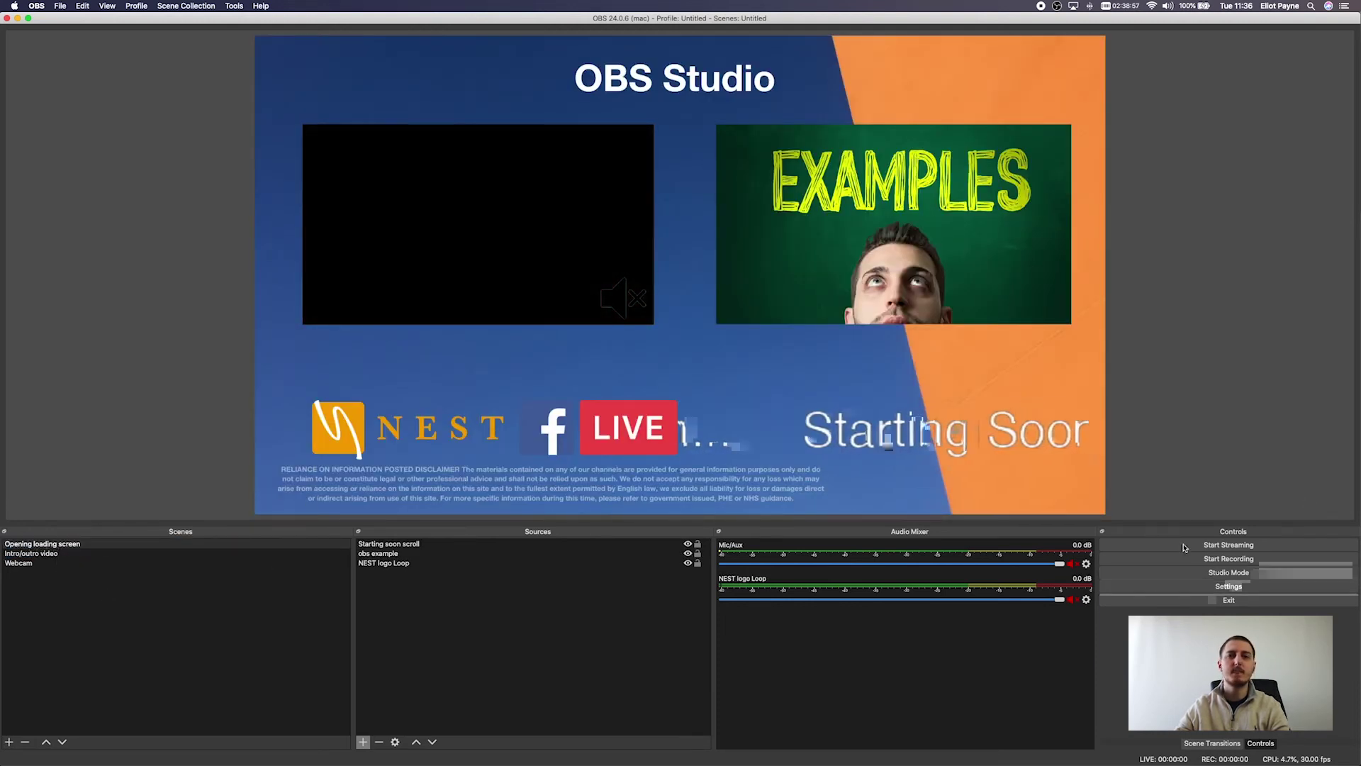
pyautogui.click(92, 563)
pyautogui.click(436, 650)
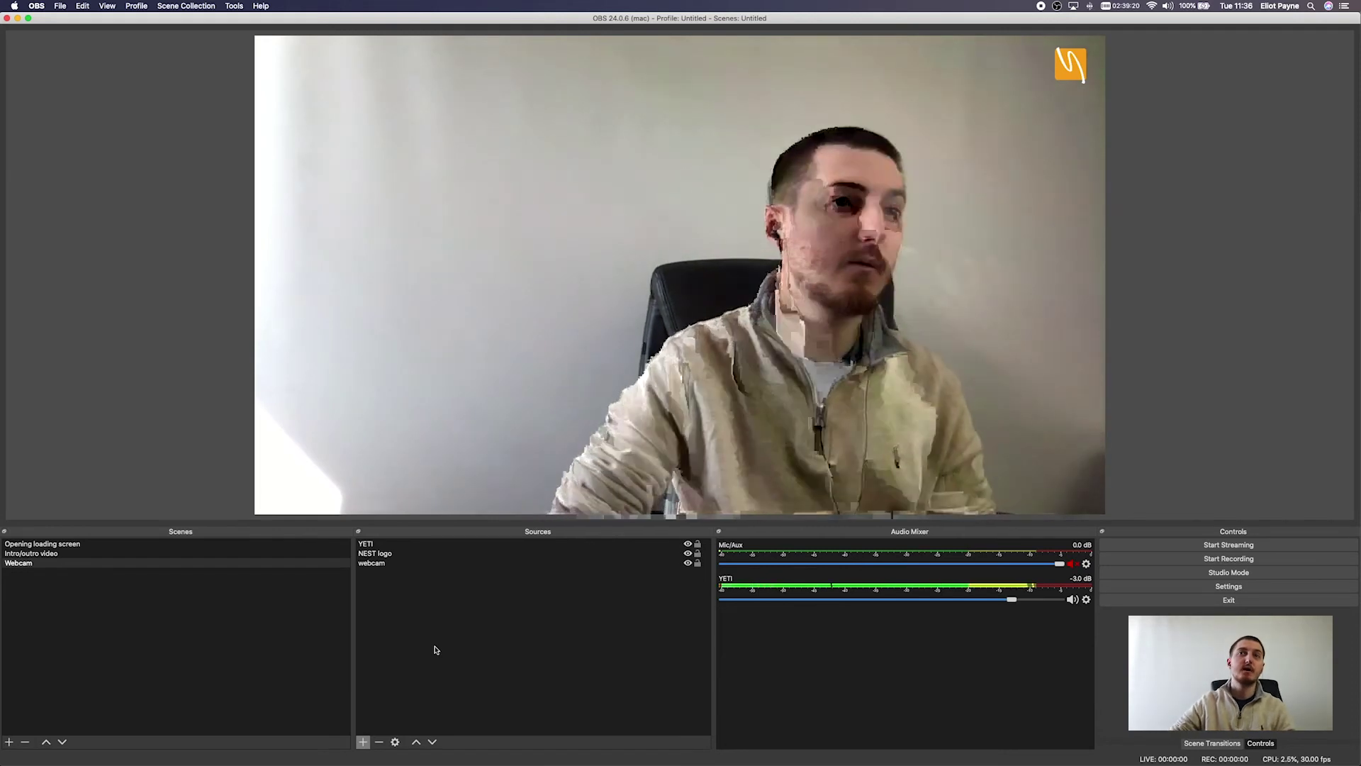
# - Enlarge the NEST logo slightly in the upper-right corner of the webcam picture
pyautogui.click(1079, 75)
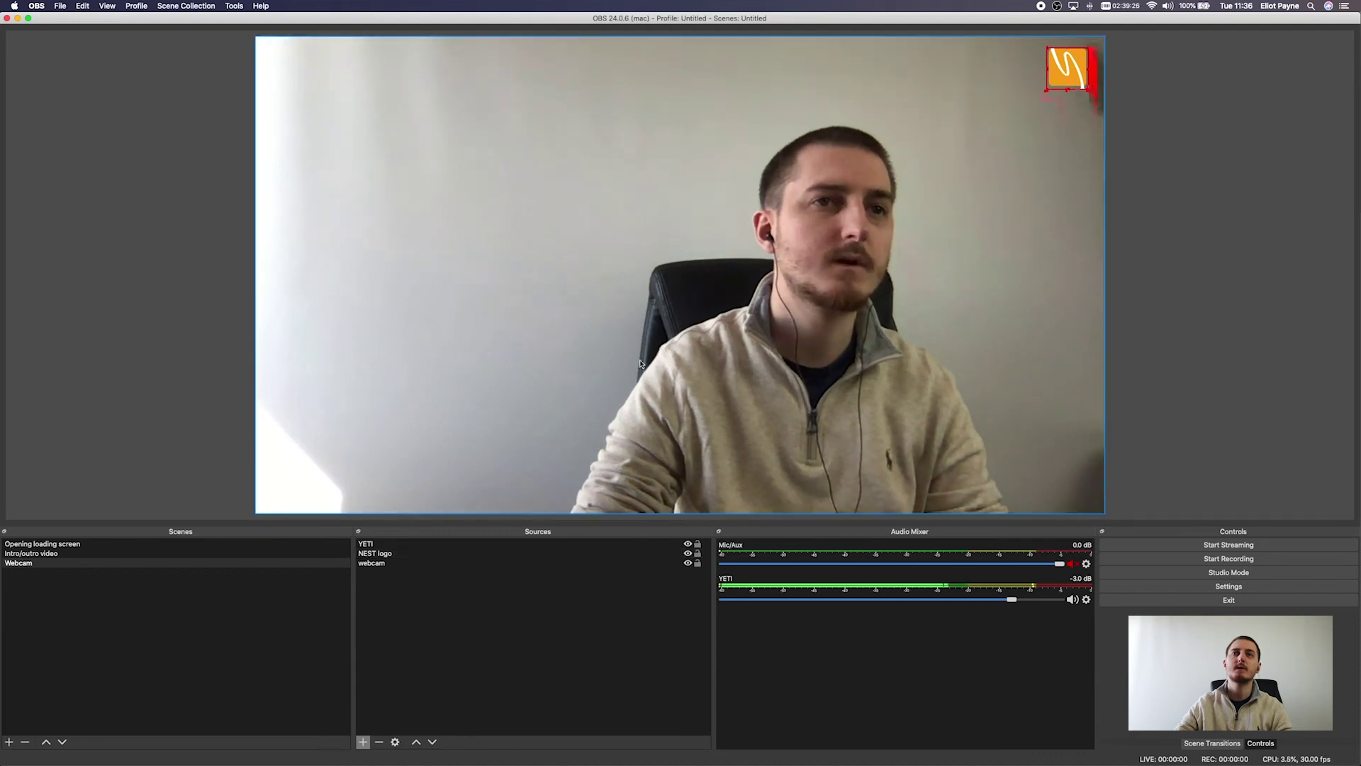
pyautogui.click(113, 364)
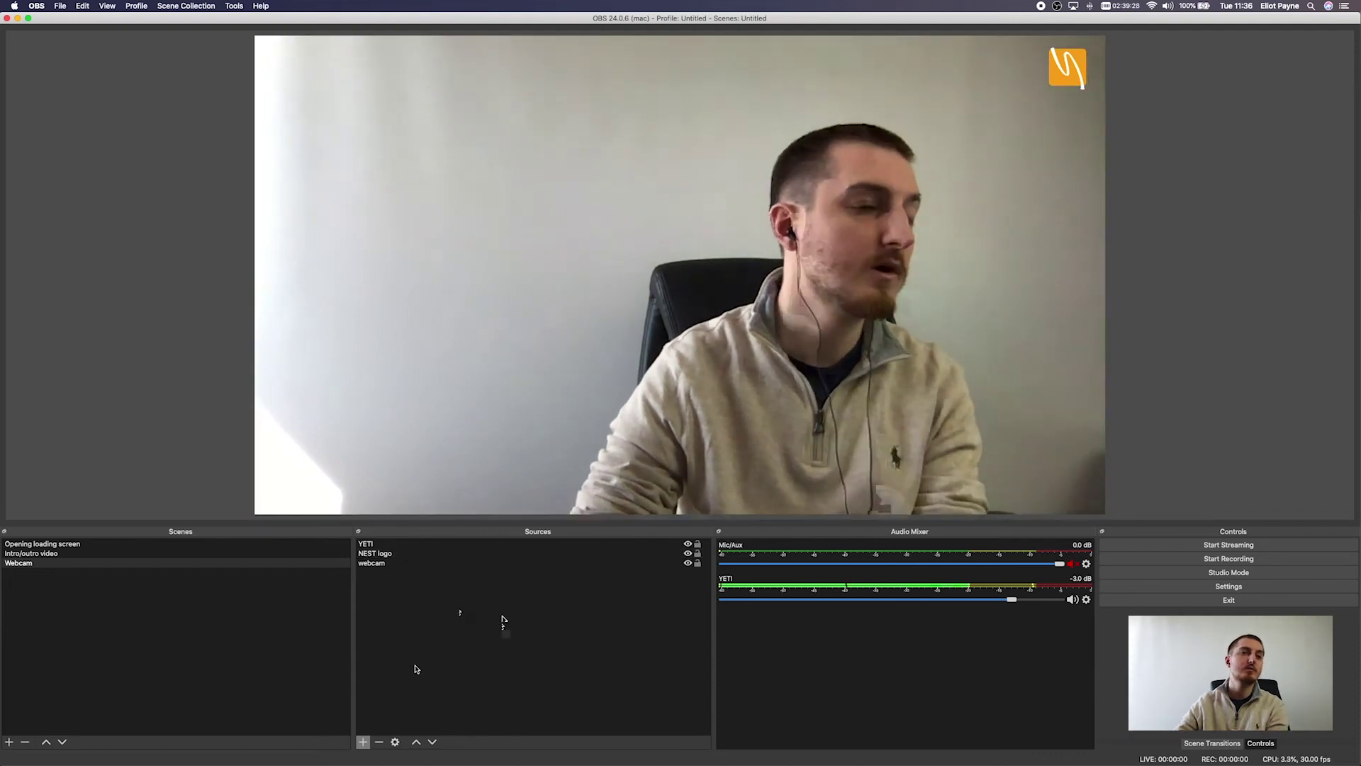
# - Add a new Text (FreeType 2) source named "lower scroll" to the Webcam scene
pyautogui.click(362, 742)
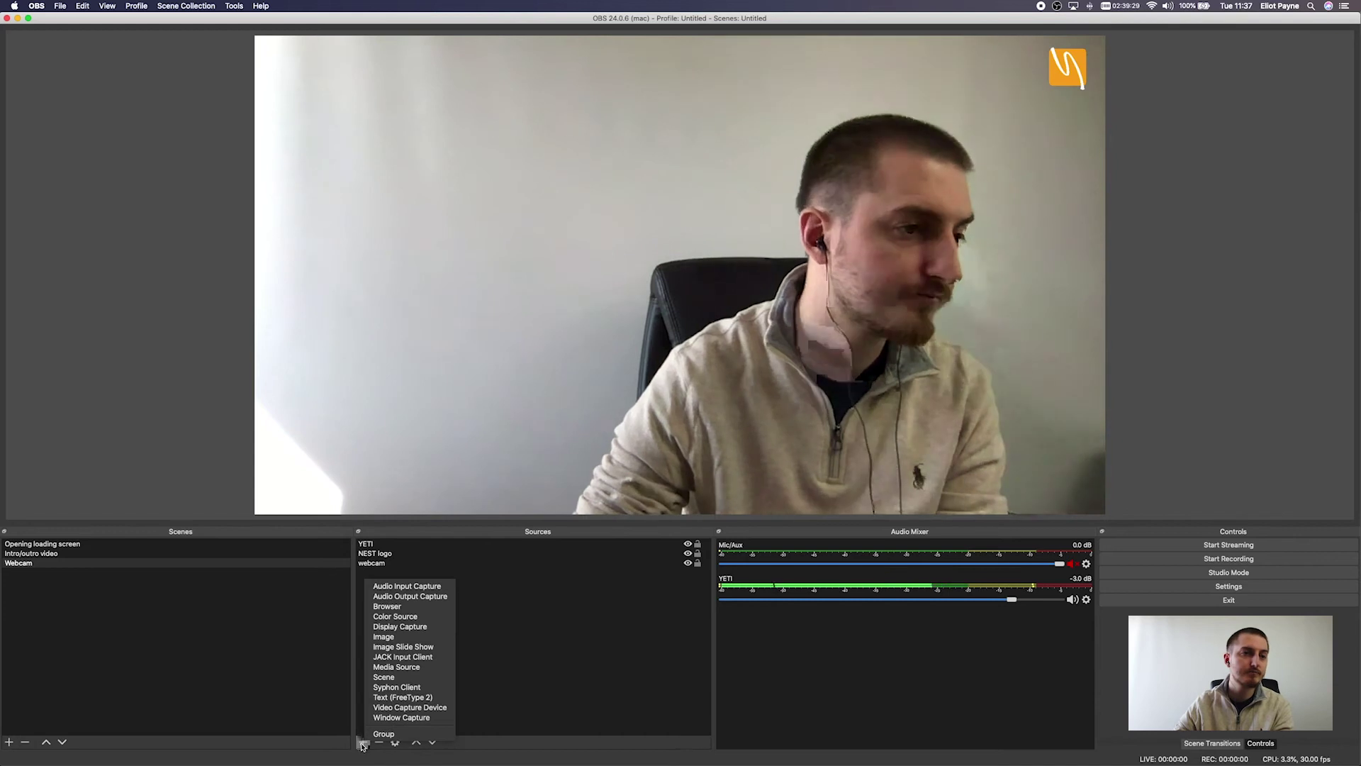
pyautogui.click(402, 697)
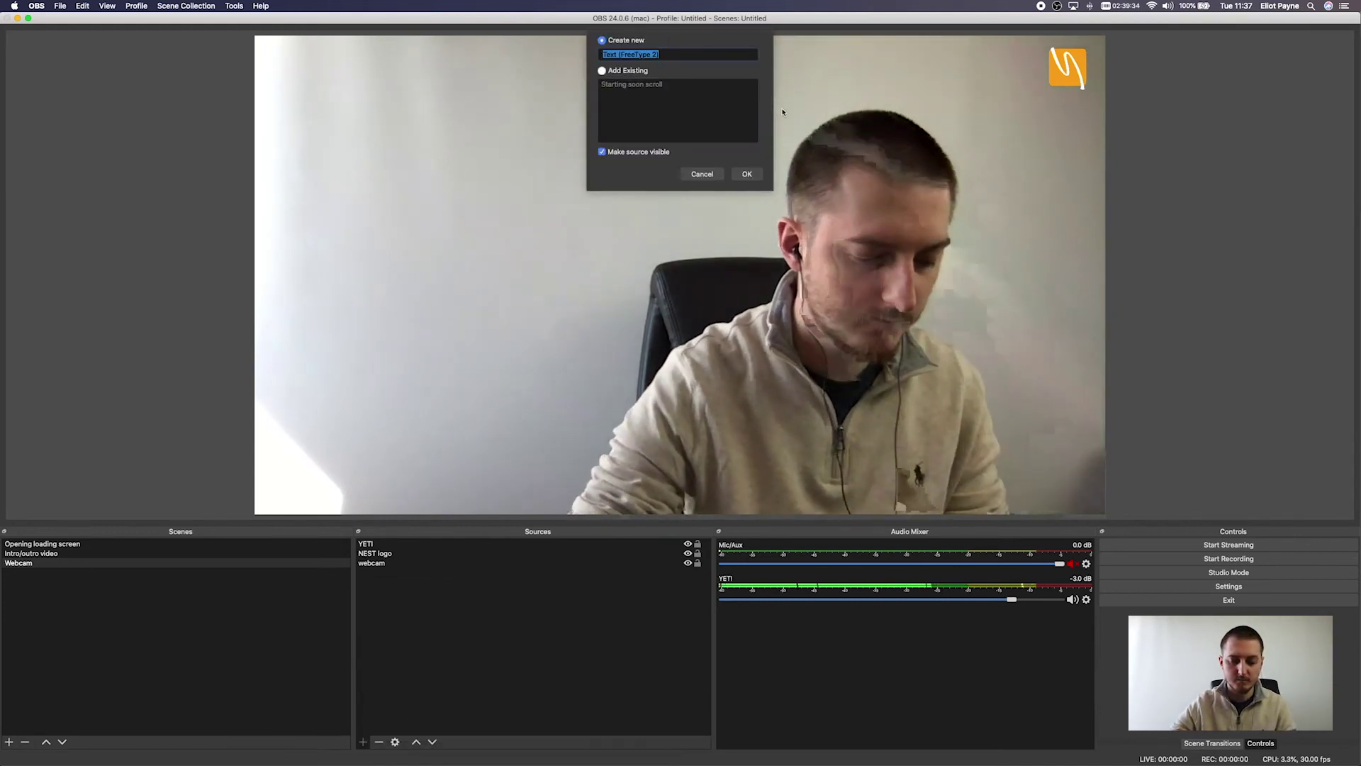
pyautogui.write('low')
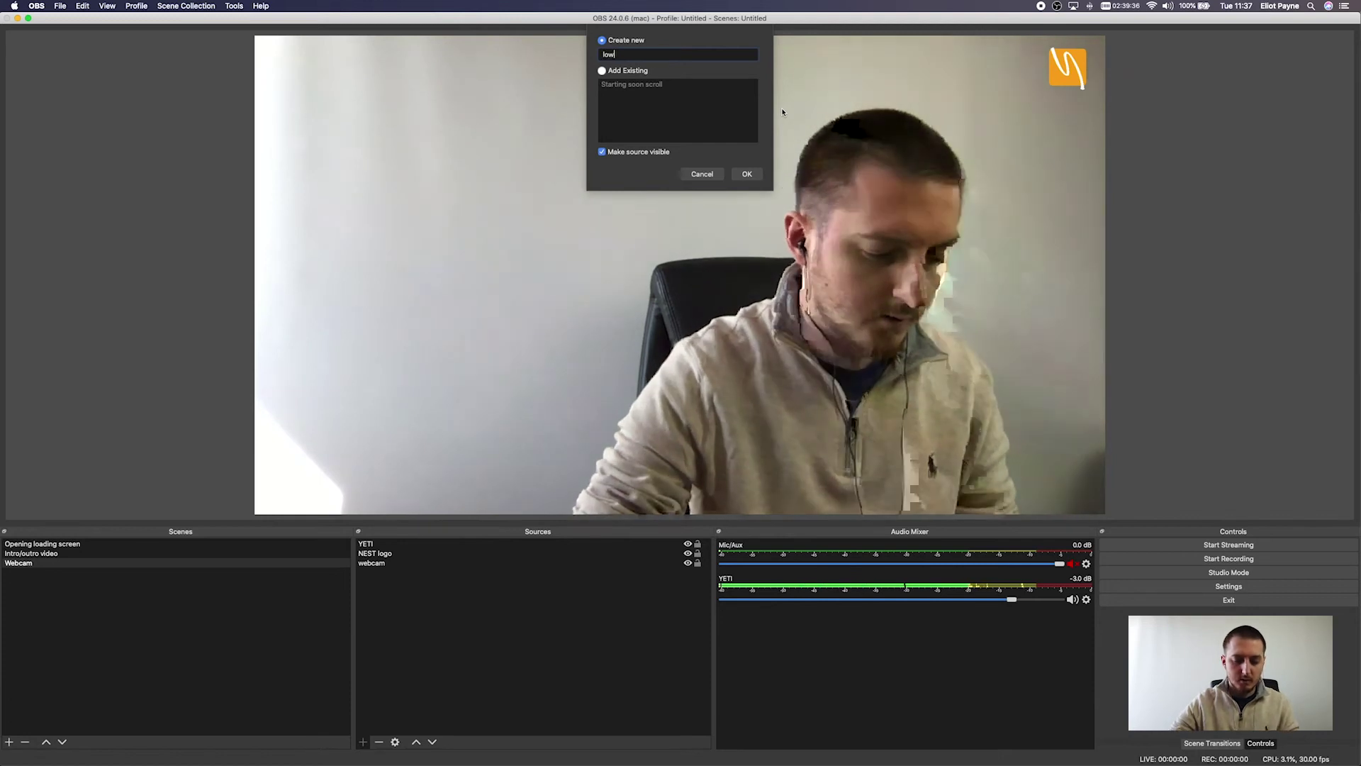
pyautogui.write('er scroll')
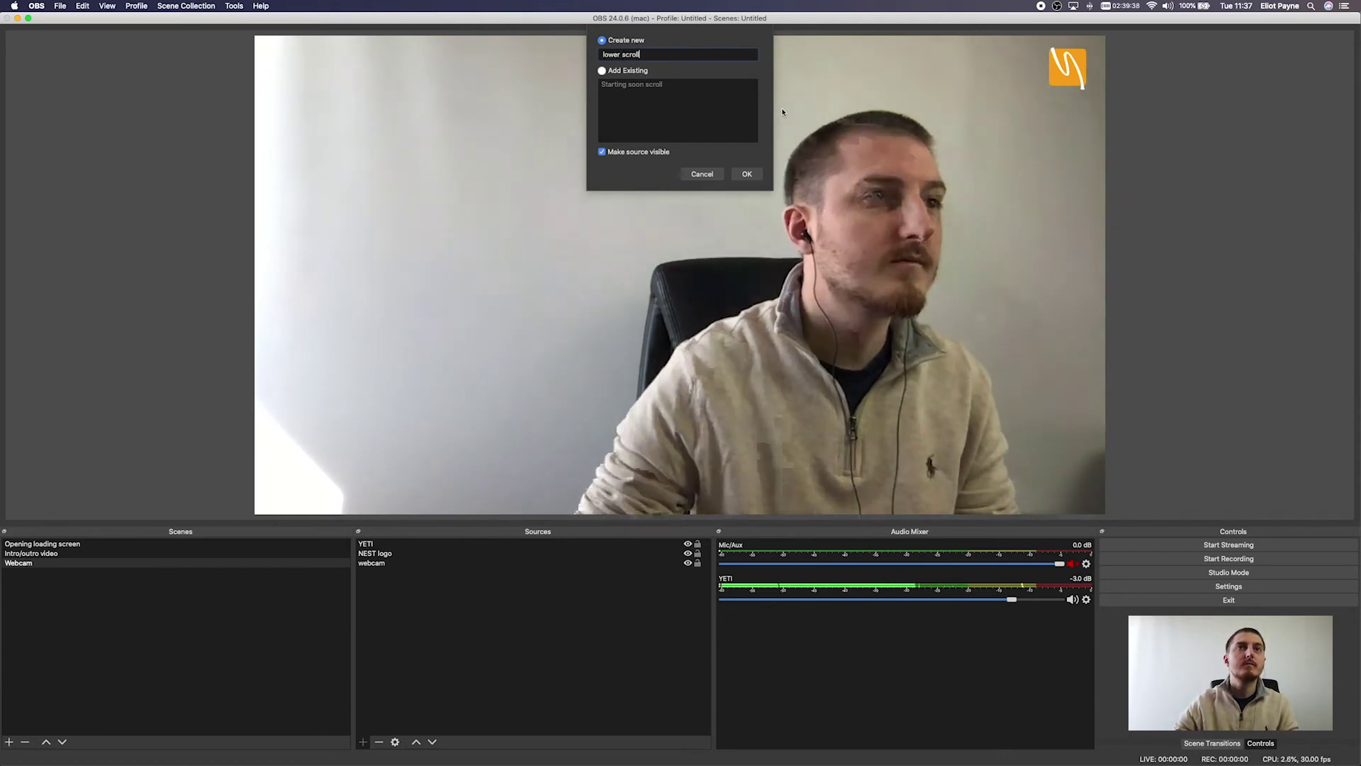
pyautogui.click(747, 176)
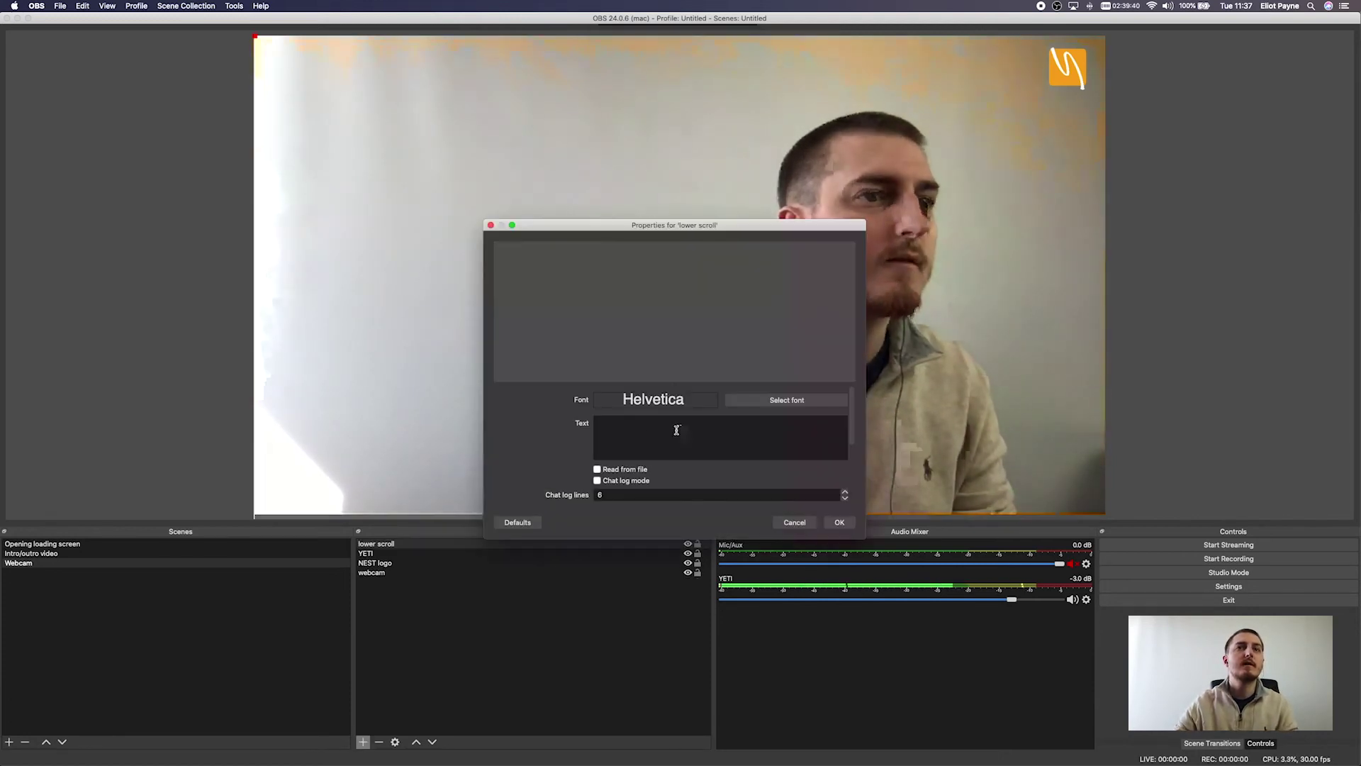
# - Set the lower scroll text to "please do not hesitate to ask any questions" and place it near the bottom centre of the canvas
pyautogui.click(665, 438)
pyautogui.write('p')
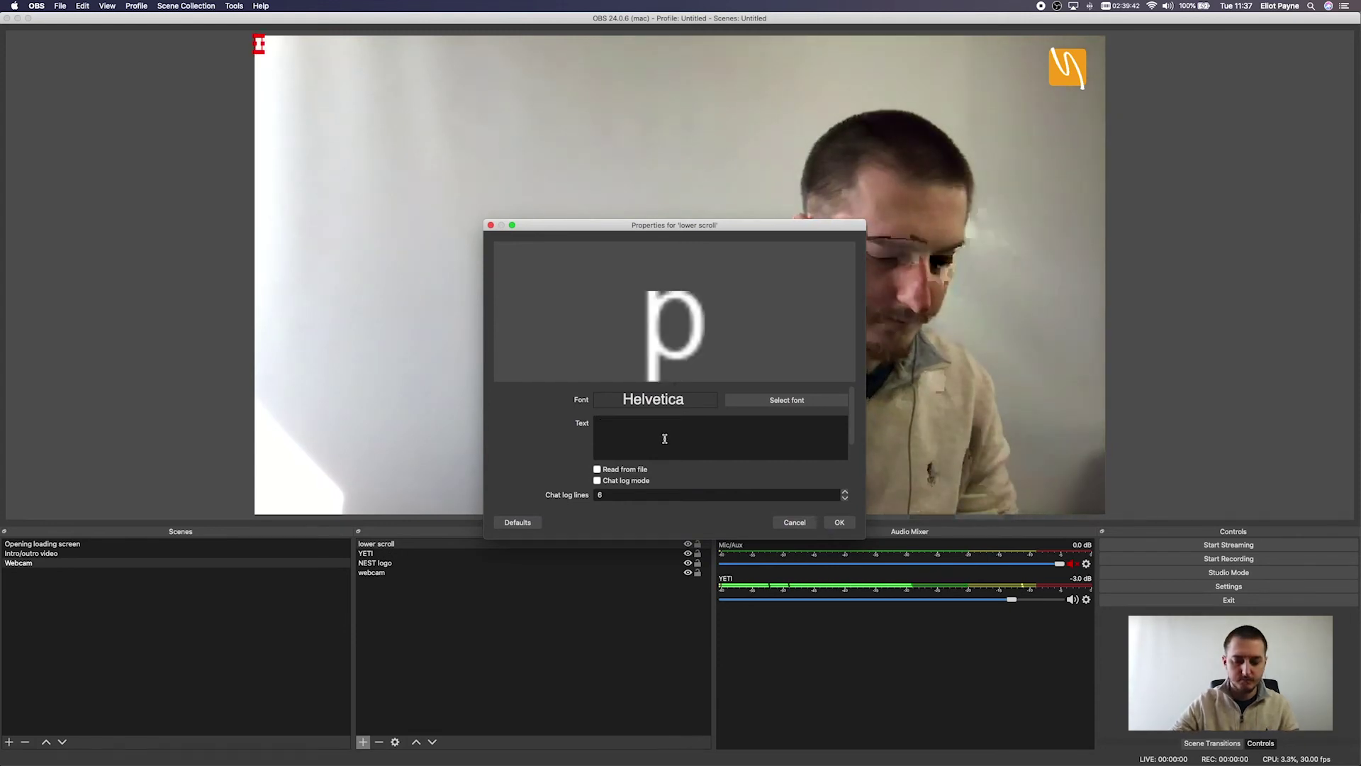
pyautogui.write('lease do not hesitate to ask any question')
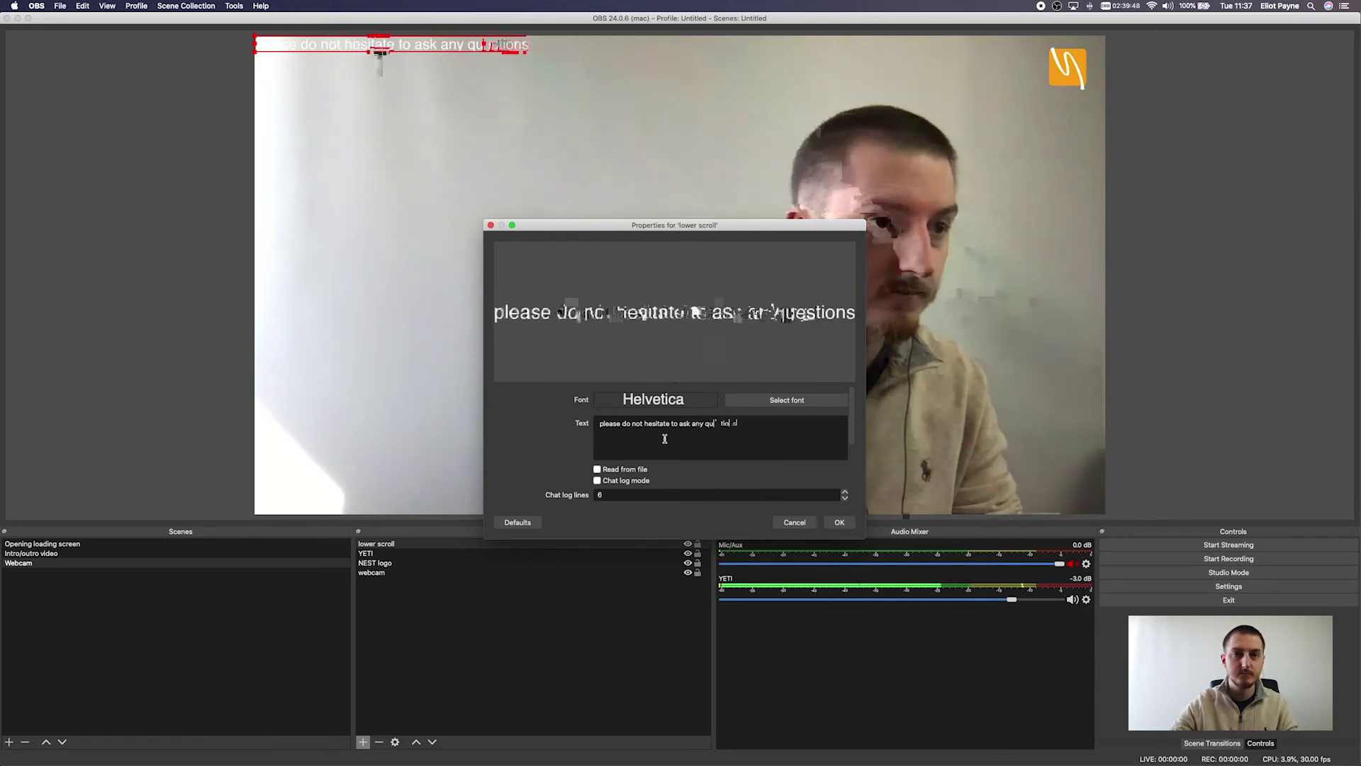
pyautogui.write('s')
pyautogui.click(833, 523)
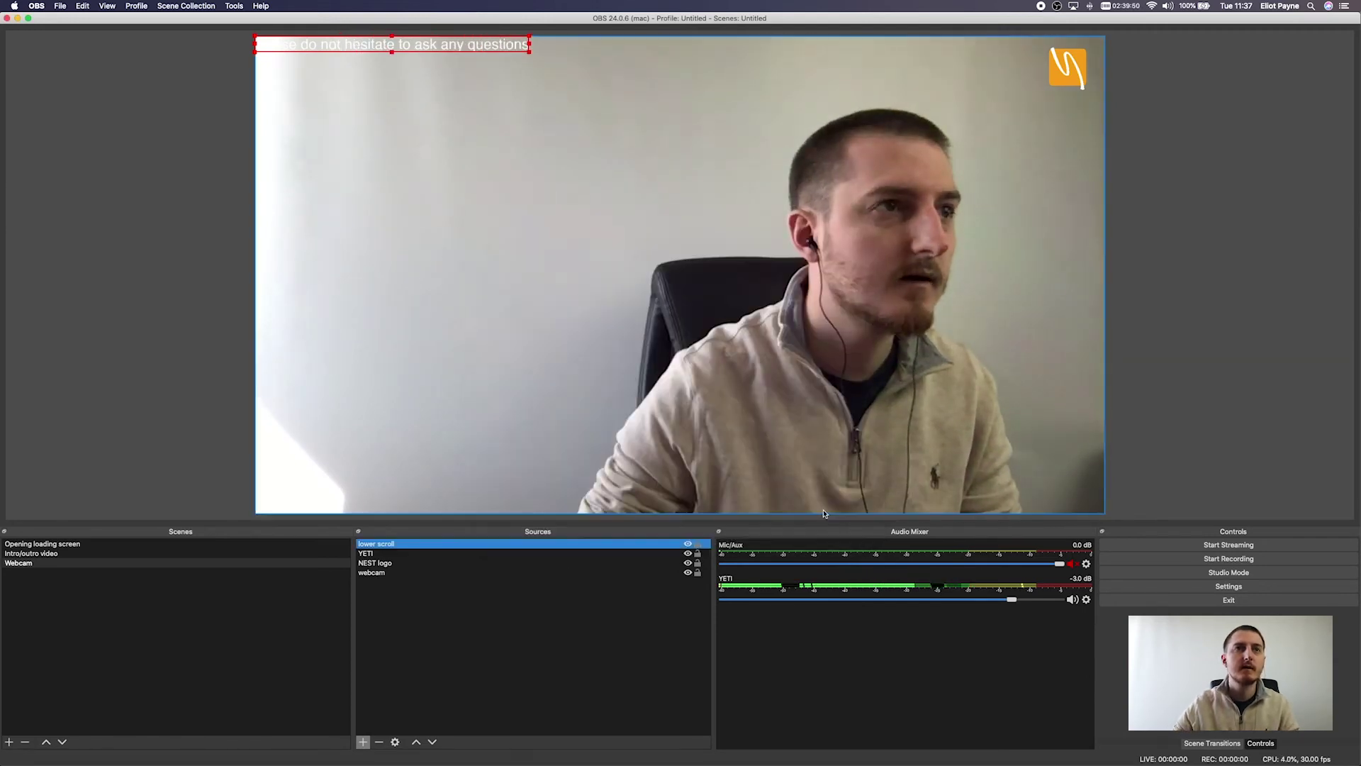
pyautogui.moveTo(470, 47); pyautogui.dragTo(716, 482)
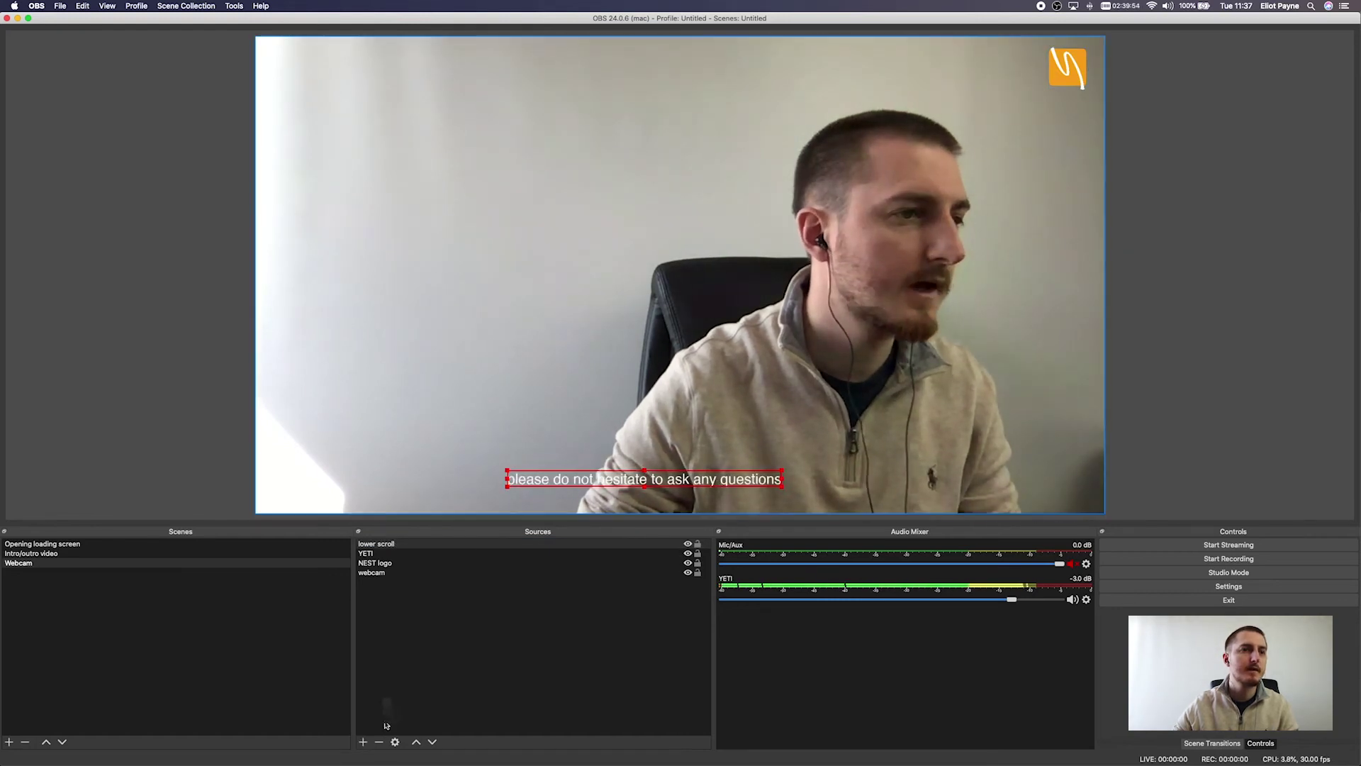
# - Add a Scroll filter to the lower scroll text source, and enlarge the text across the lower edge of the webcam picture
pyautogui.rightClick(389, 544)
pyautogui.click(411, 524)
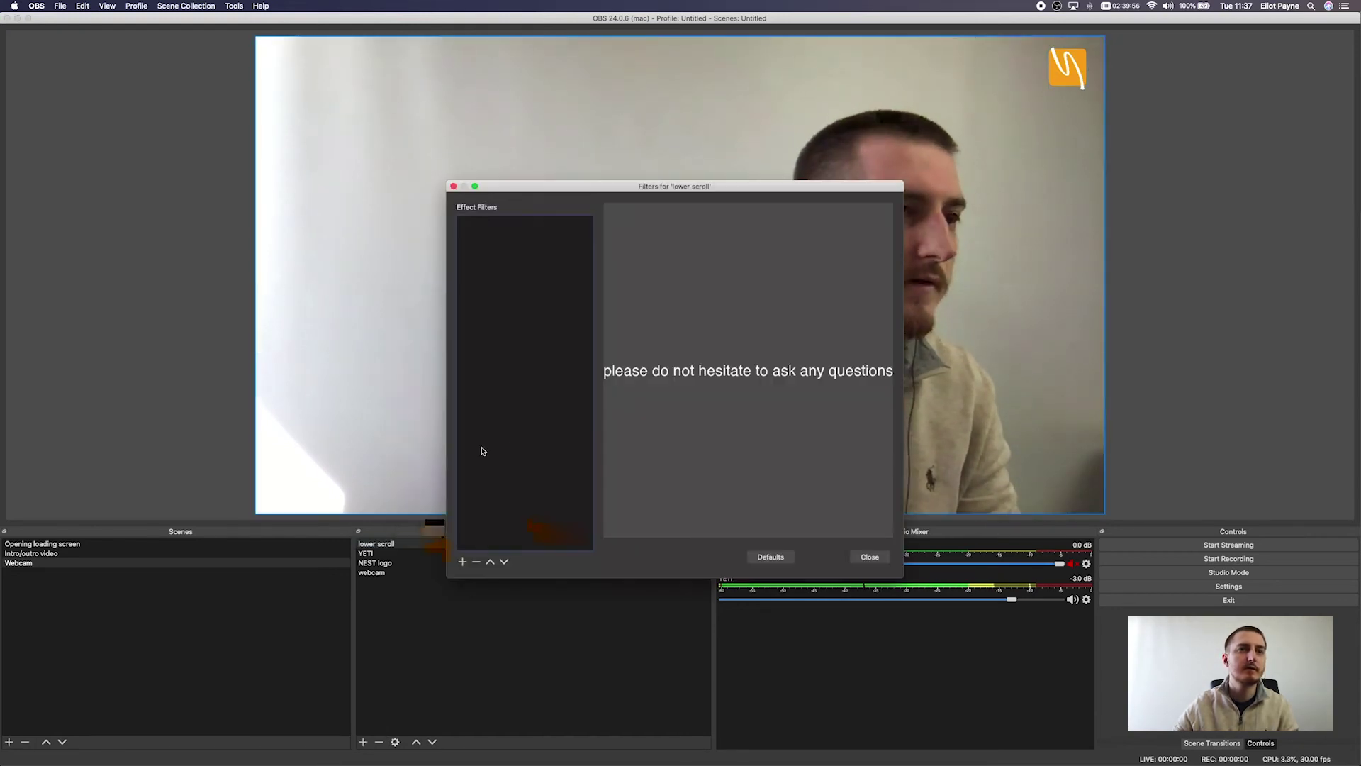
pyautogui.click(464, 561)
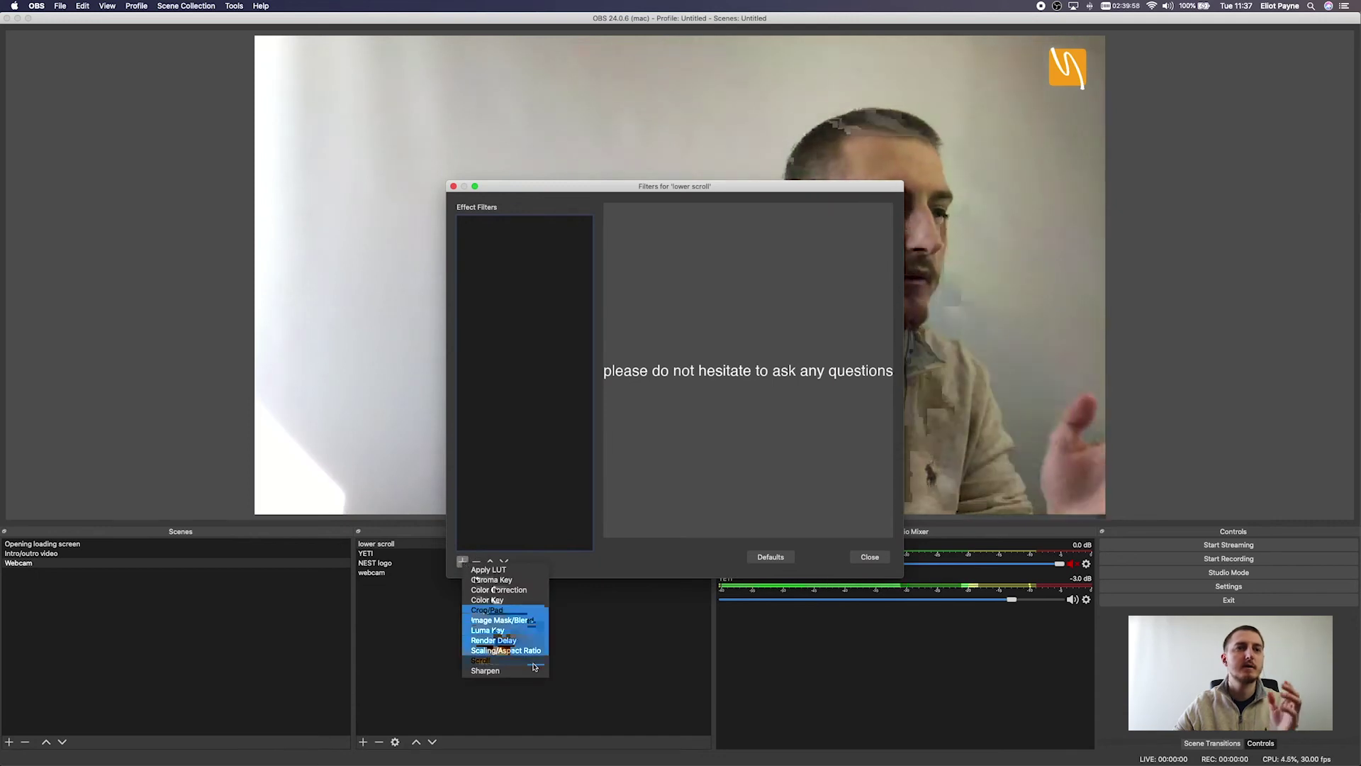
pyautogui.click(480, 660)
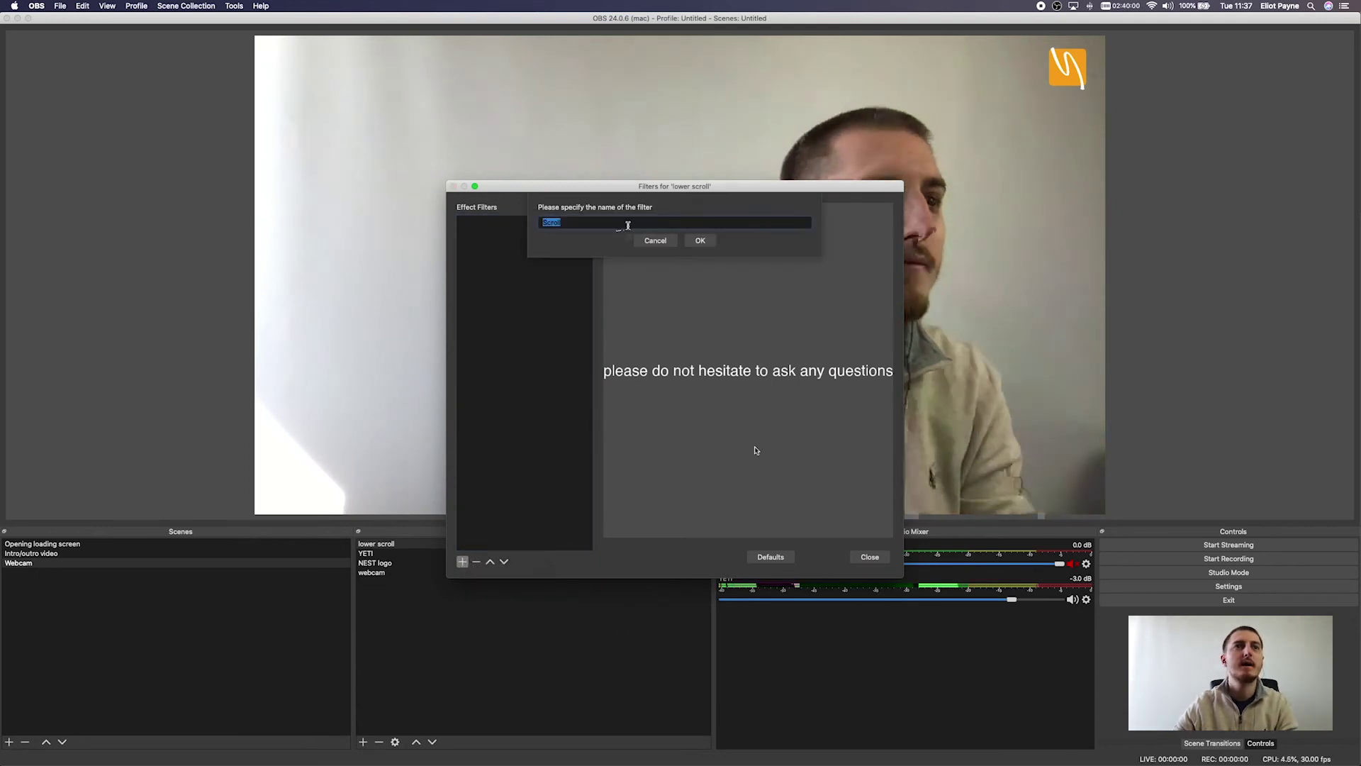
pyautogui.click(704, 241)
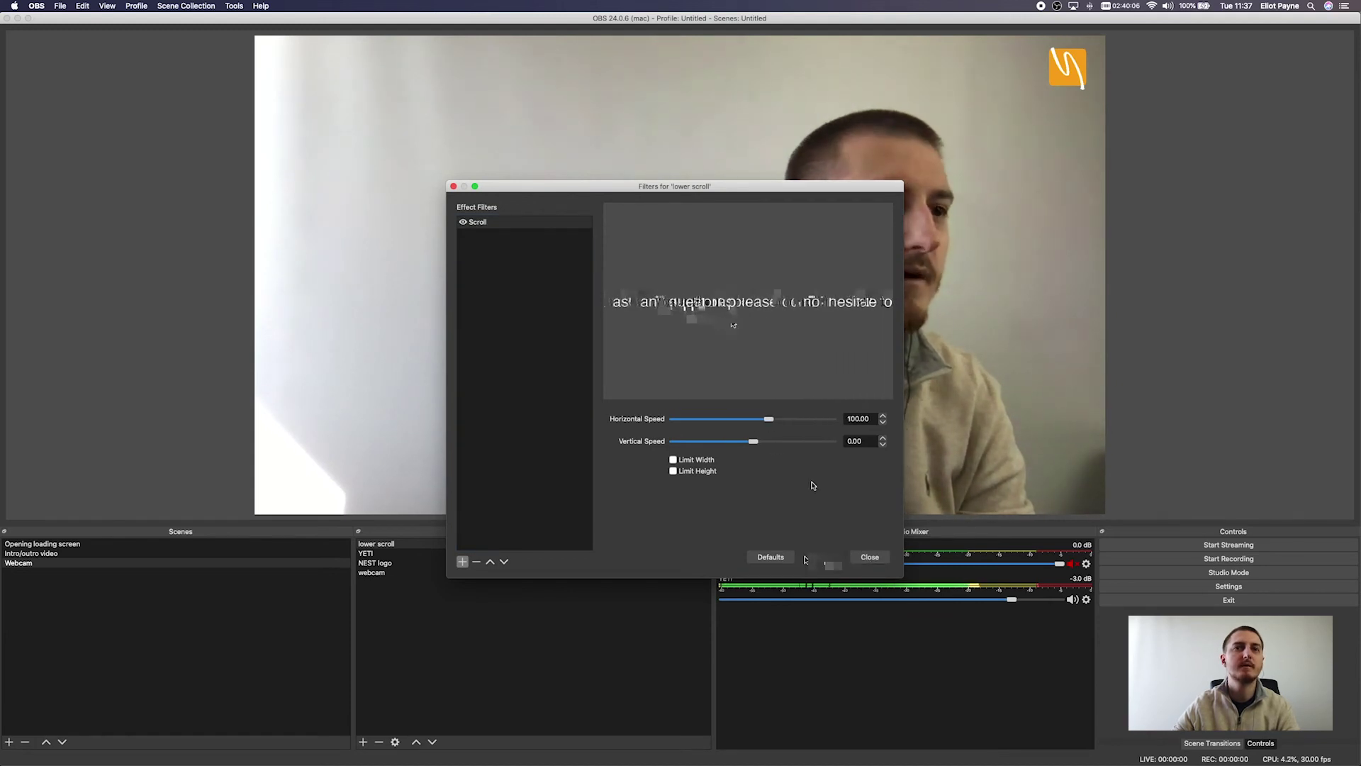
pyautogui.click(870, 557)
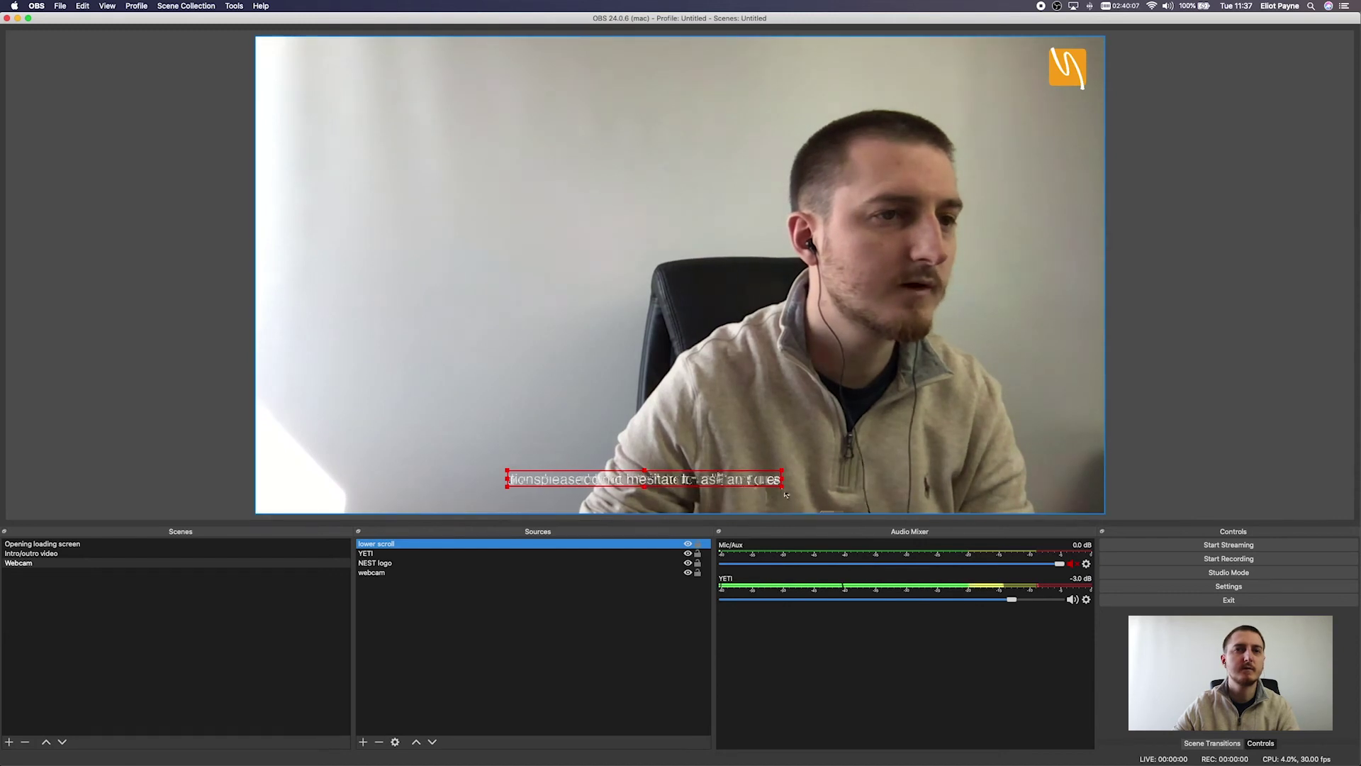
pyautogui.click(912, 496)
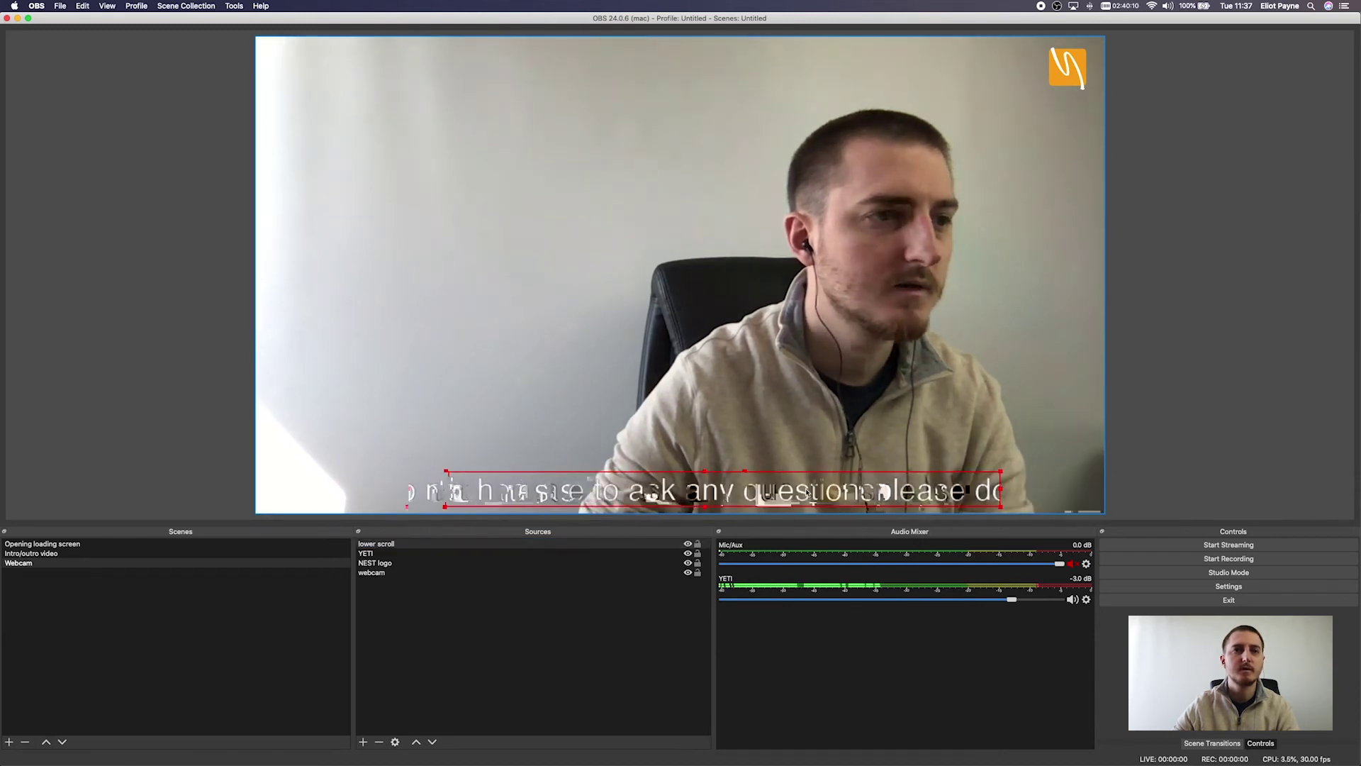
pyautogui.click(212, 450)
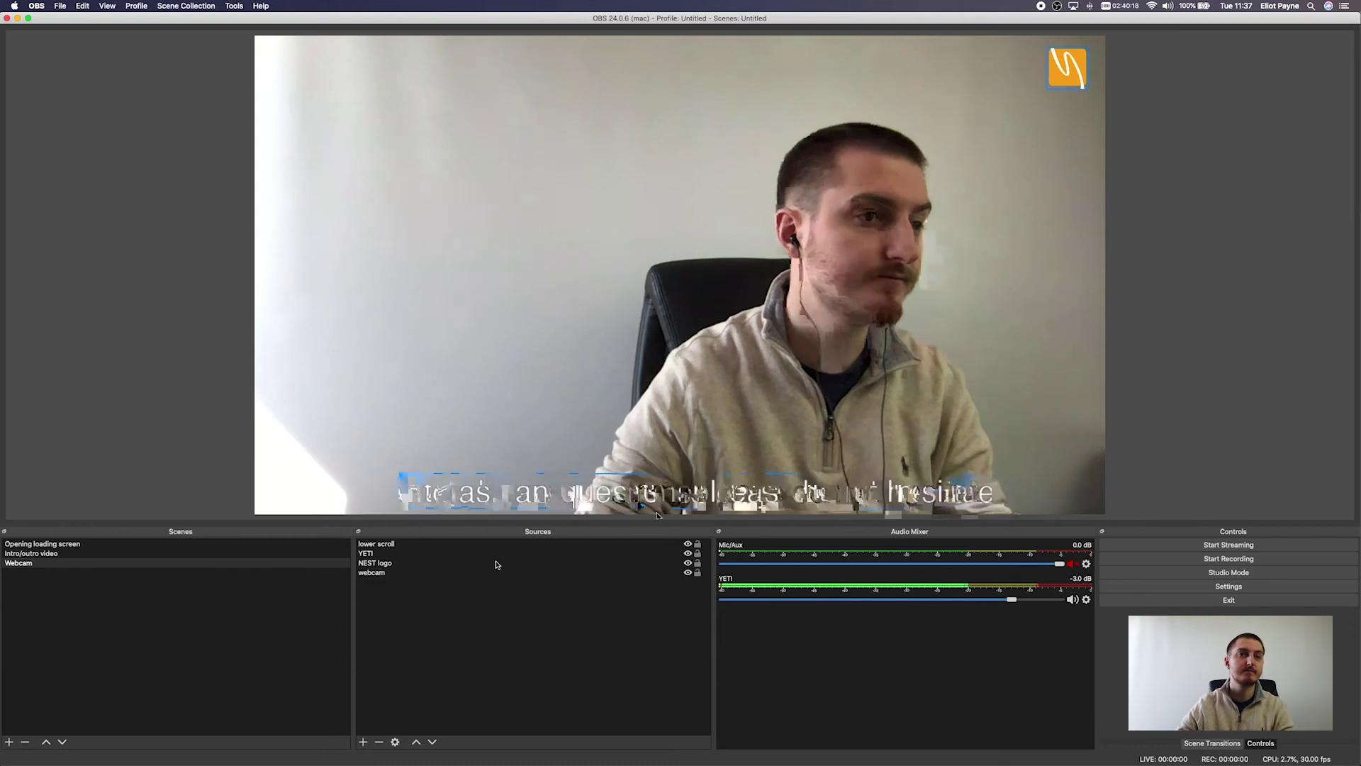
# - Remove the lower scroll text source from the Webcam scene
pyautogui.click(677, 494)
pyautogui.press('BackSpace')
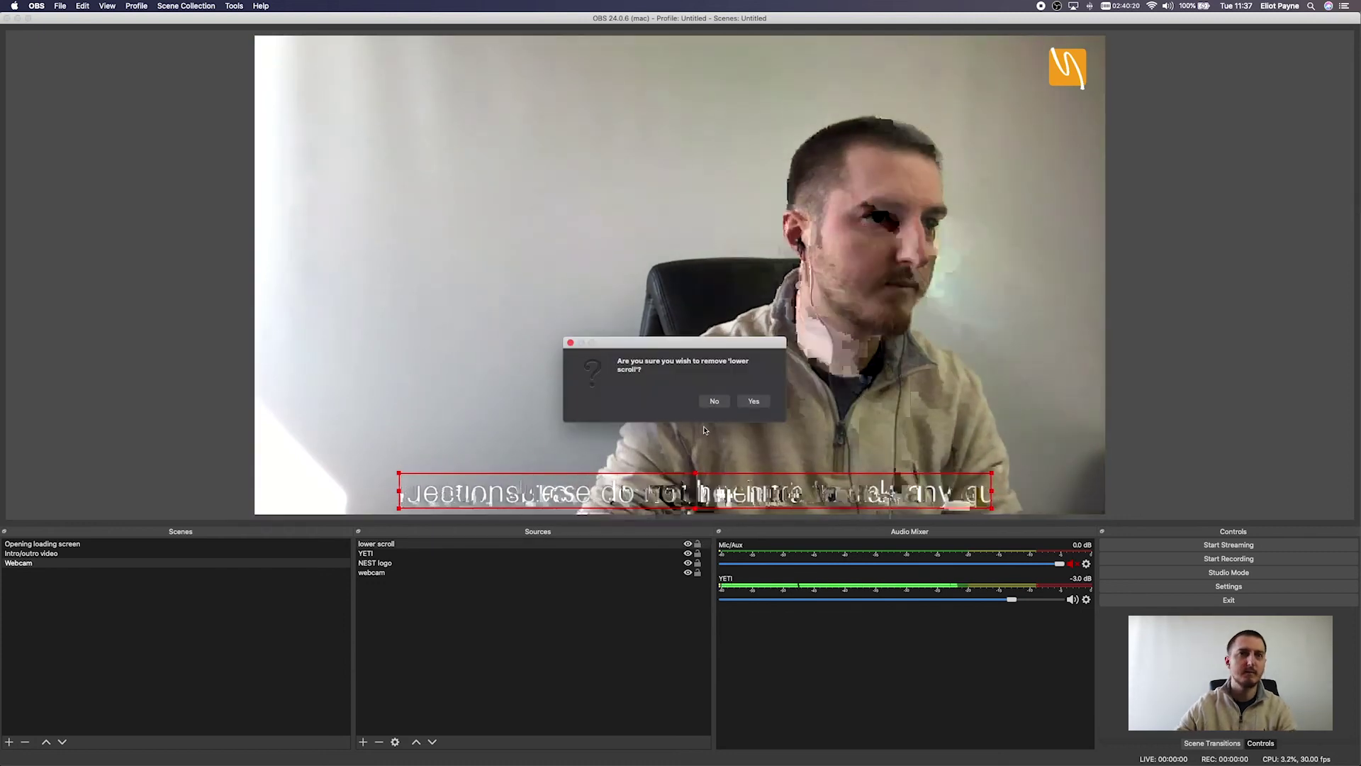
pyautogui.click(755, 402)
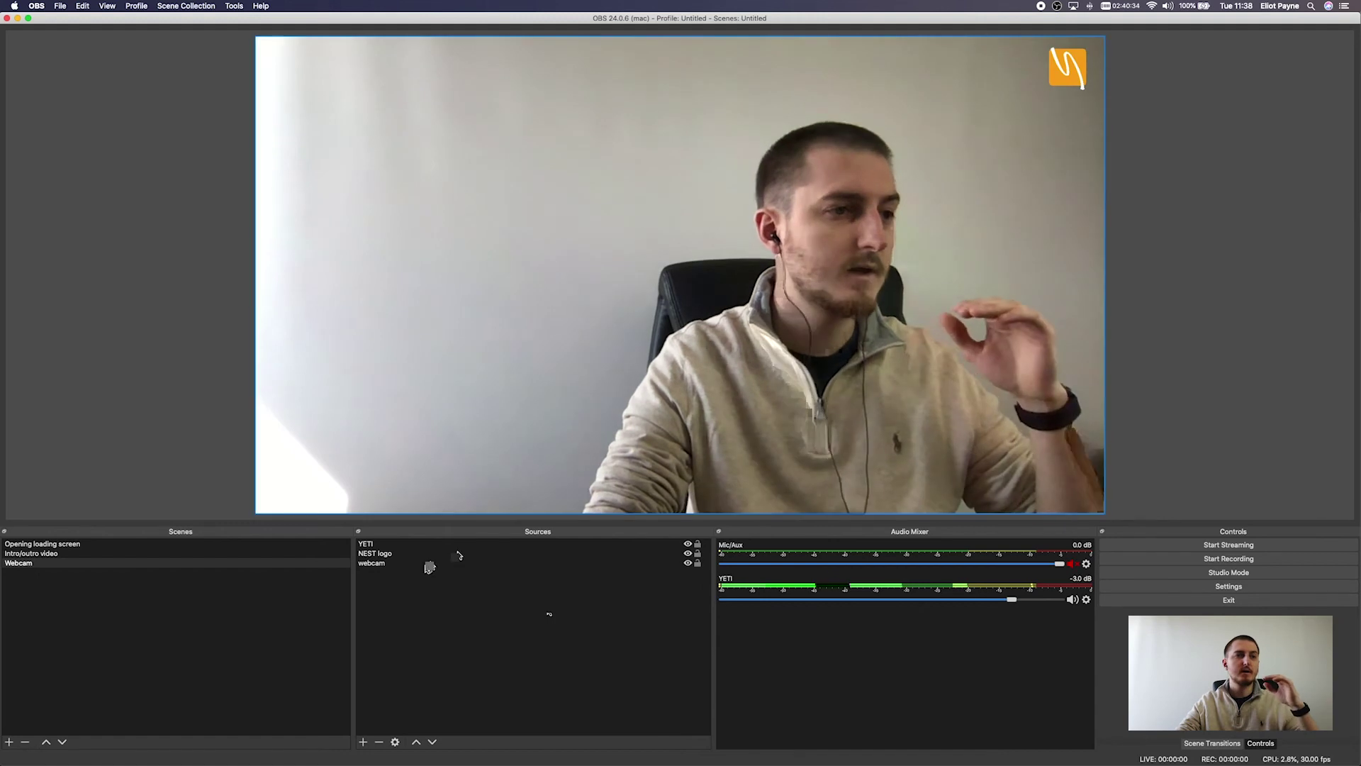
# - Preview the Intro/outro video scene, and return to the Webcam scene
pyautogui.click(97, 555)
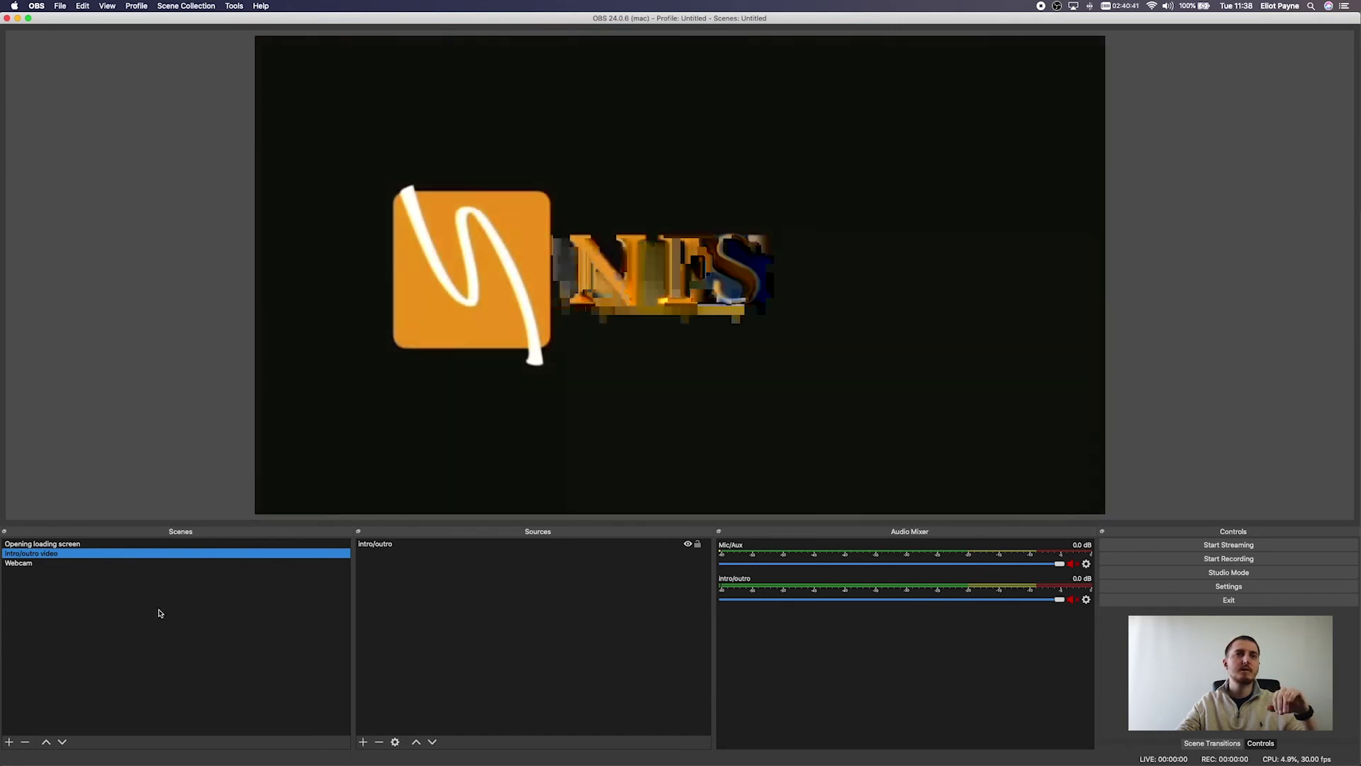
pyautogui.click(441, 630)
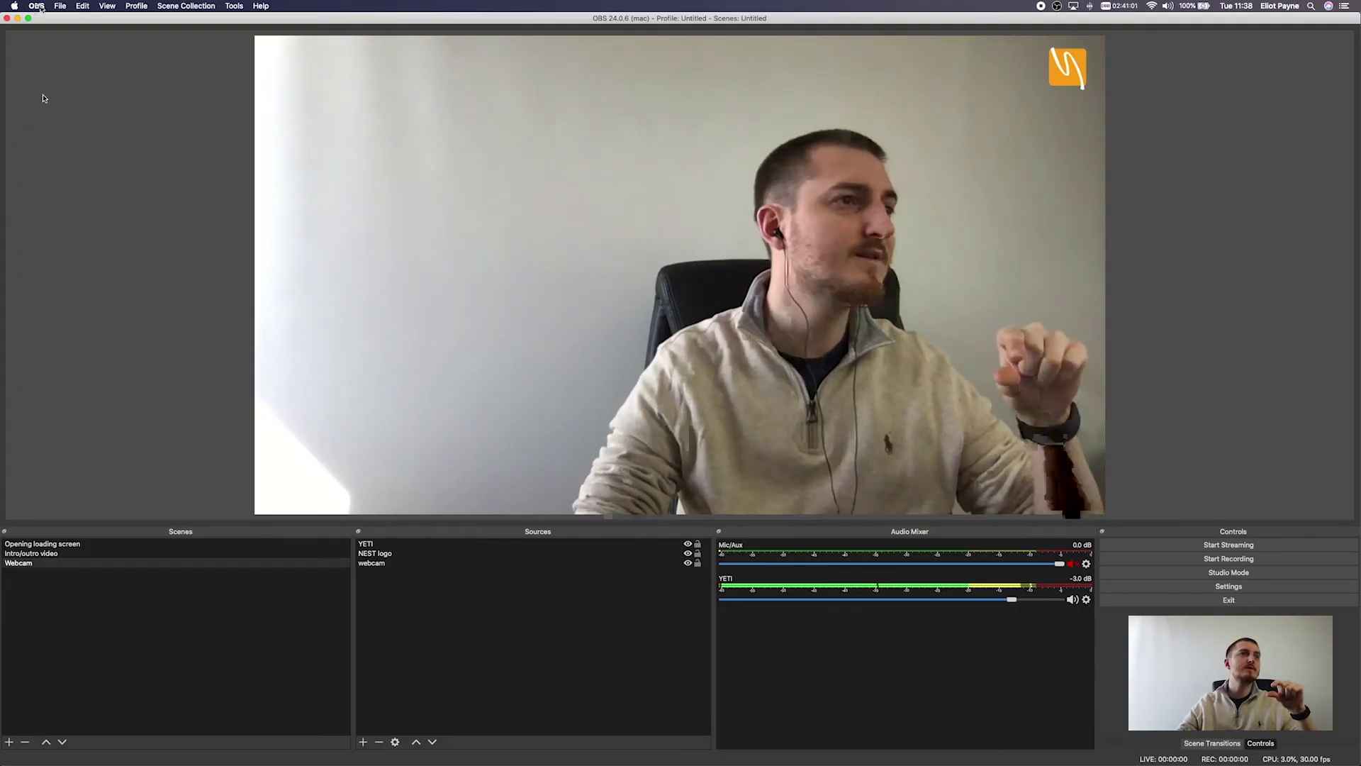
# - Set the streaming service to Facebook Live in the stream settings
pyautogui.click(60, 5)
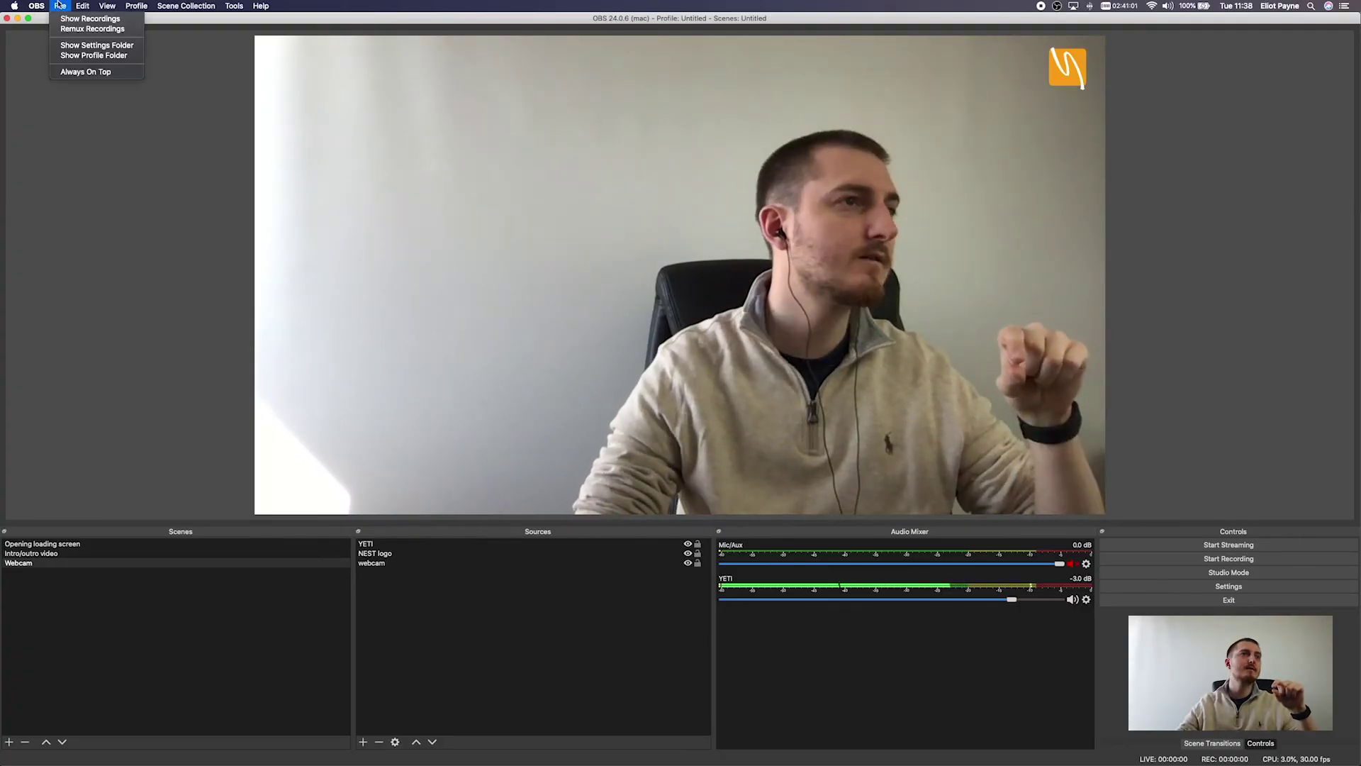
pyautogui.moveTo(33, 5)
pyautogui.click(52, 35)
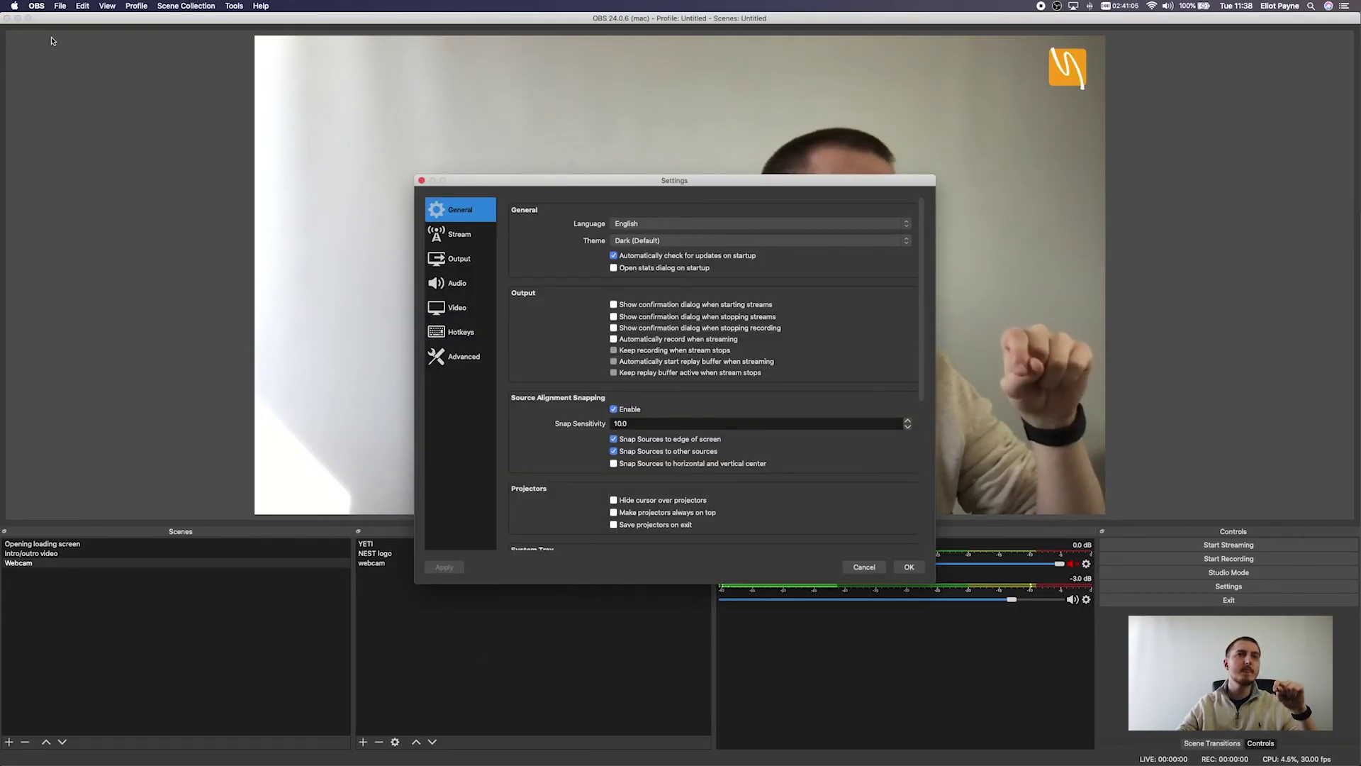
pyautogui.moveTo(601, 187); pyautogui.dragTo(590, 183)
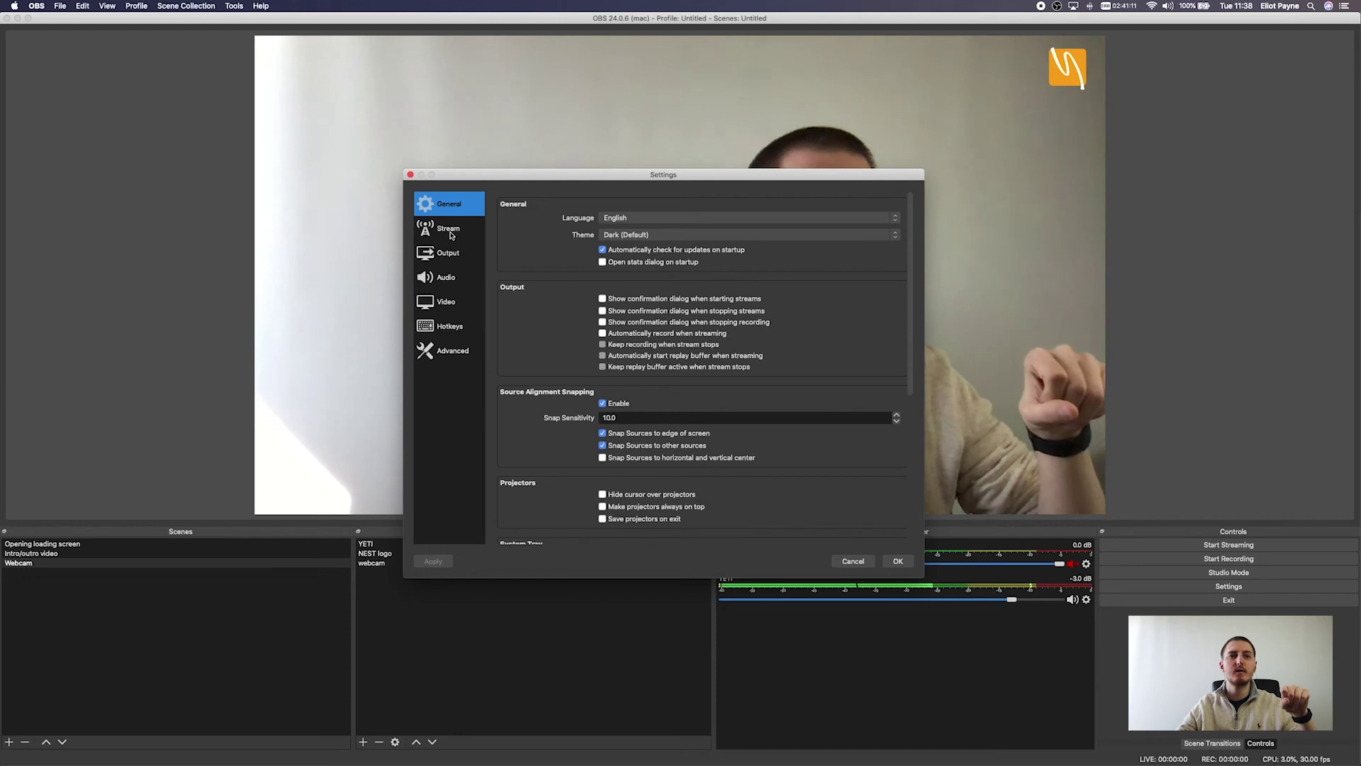
pyautogui.click(451, 234)
pyautogui.click(650, 212)
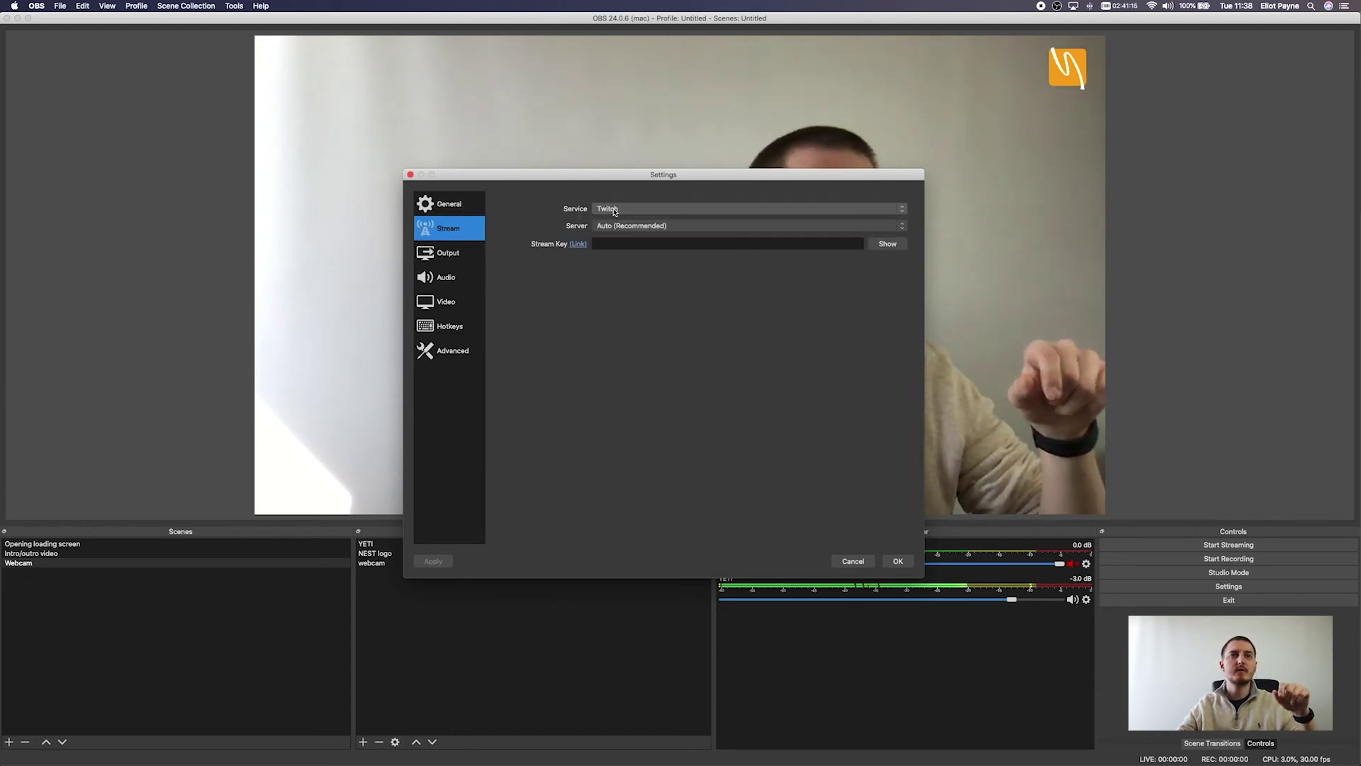
pyautogui.click(641, 209)
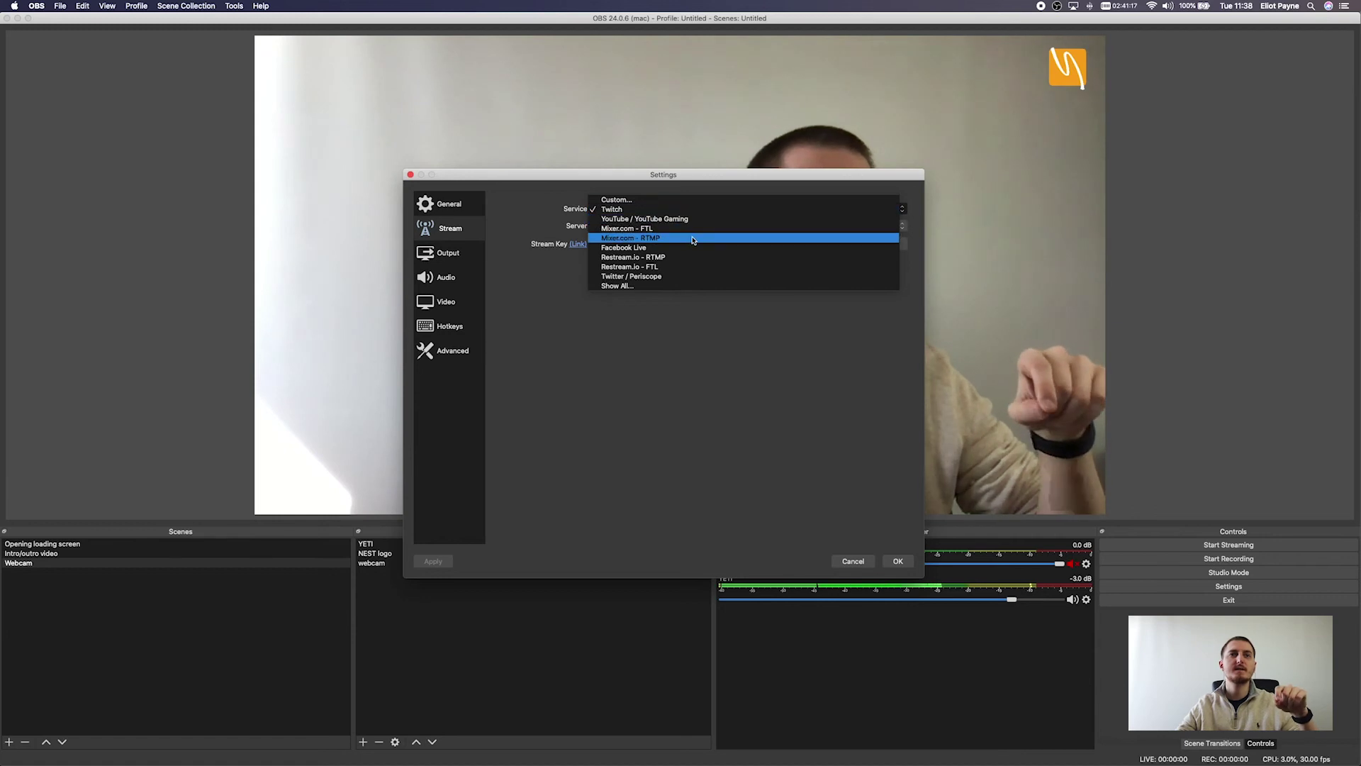
pyautogui.click(663, 247)
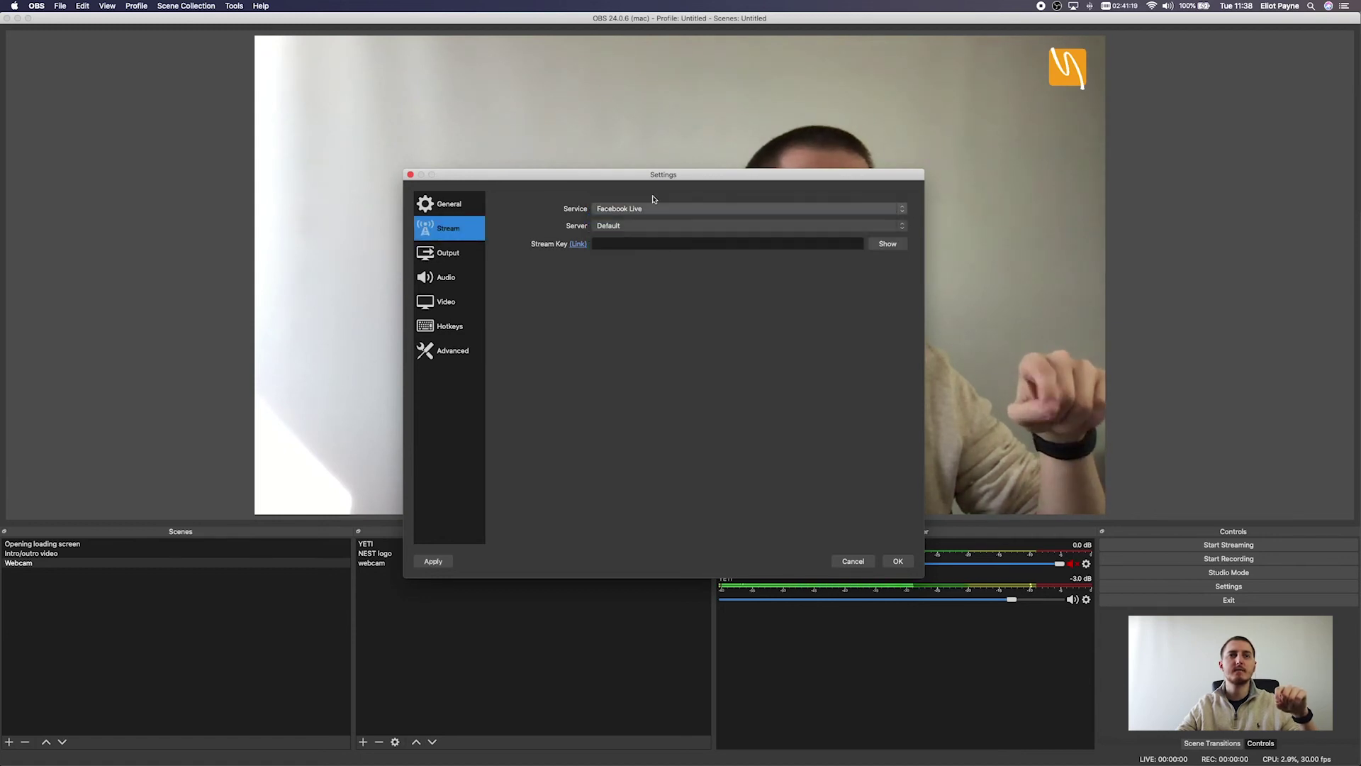
# - Get the stream key from the linked Facebook live page, paste it into the Stream Key field in OBS, and save the settings
pyautogui.click(653, 243)
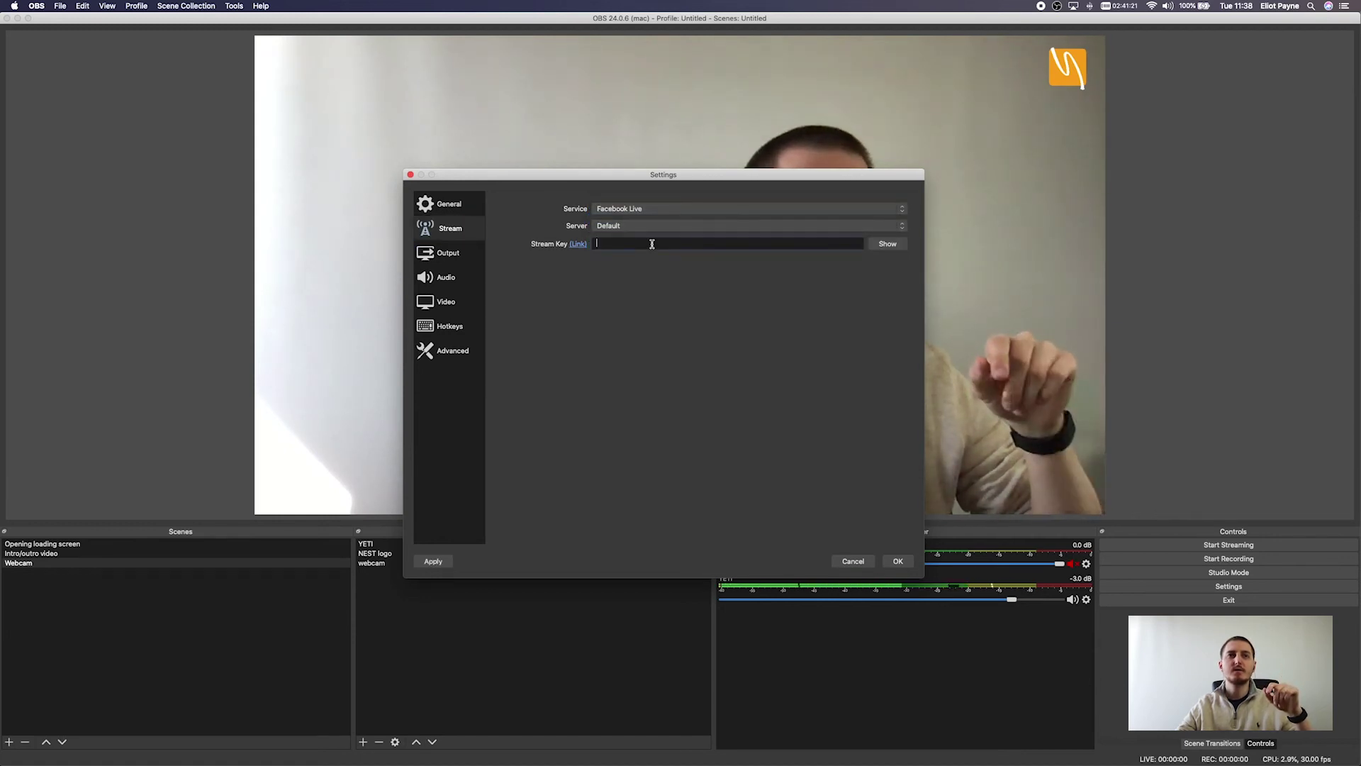
pyautogui.click(577, 245)
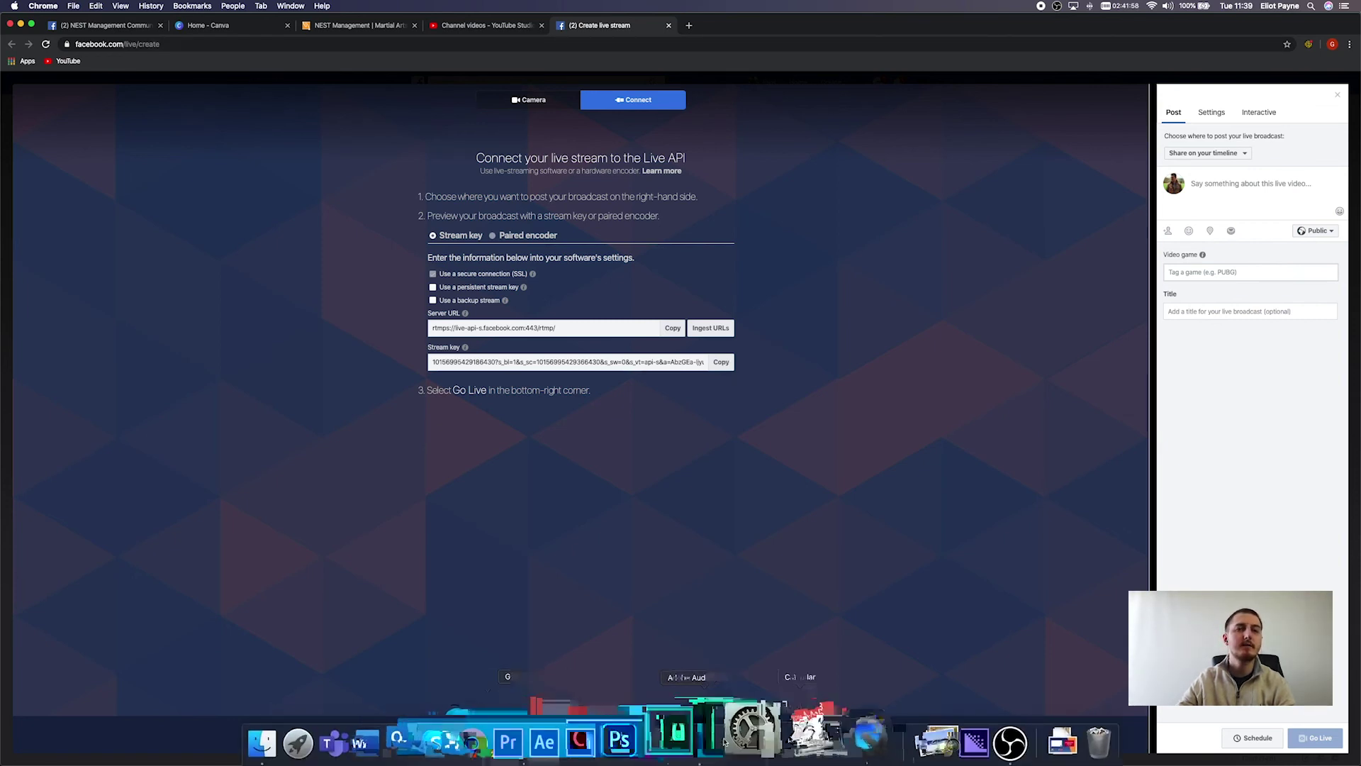
pyautogui.click(950, 734)
pyautogui.click(622, 246)
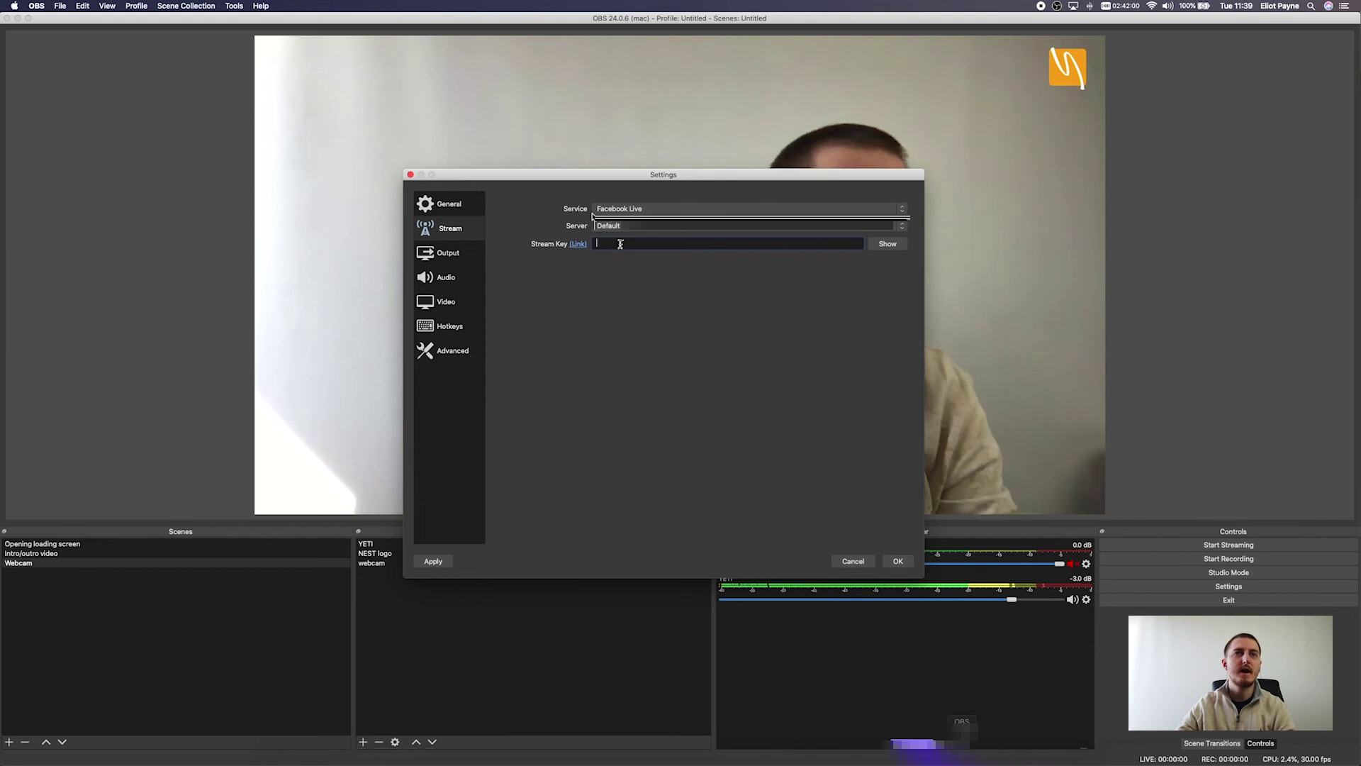
pyautogui.press('super+v')
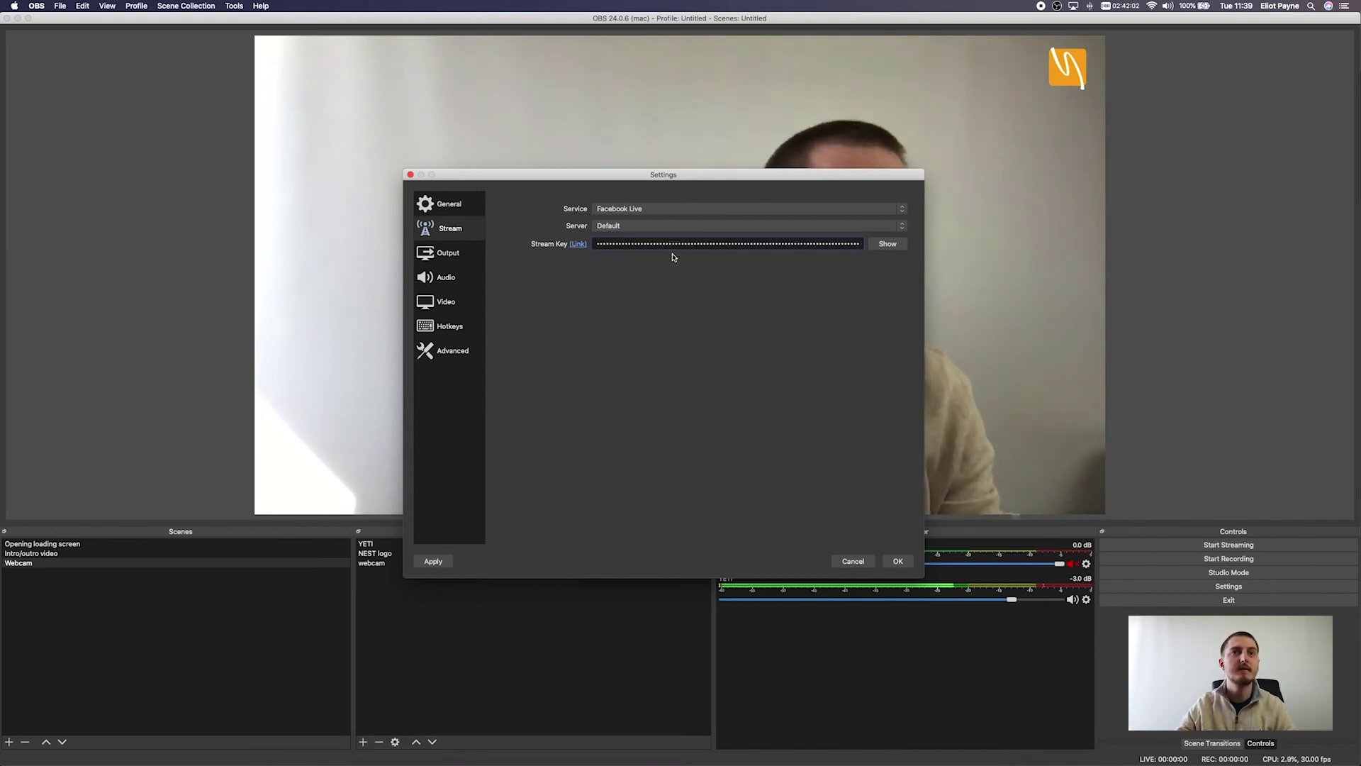
pyautogui.click(887, 244)
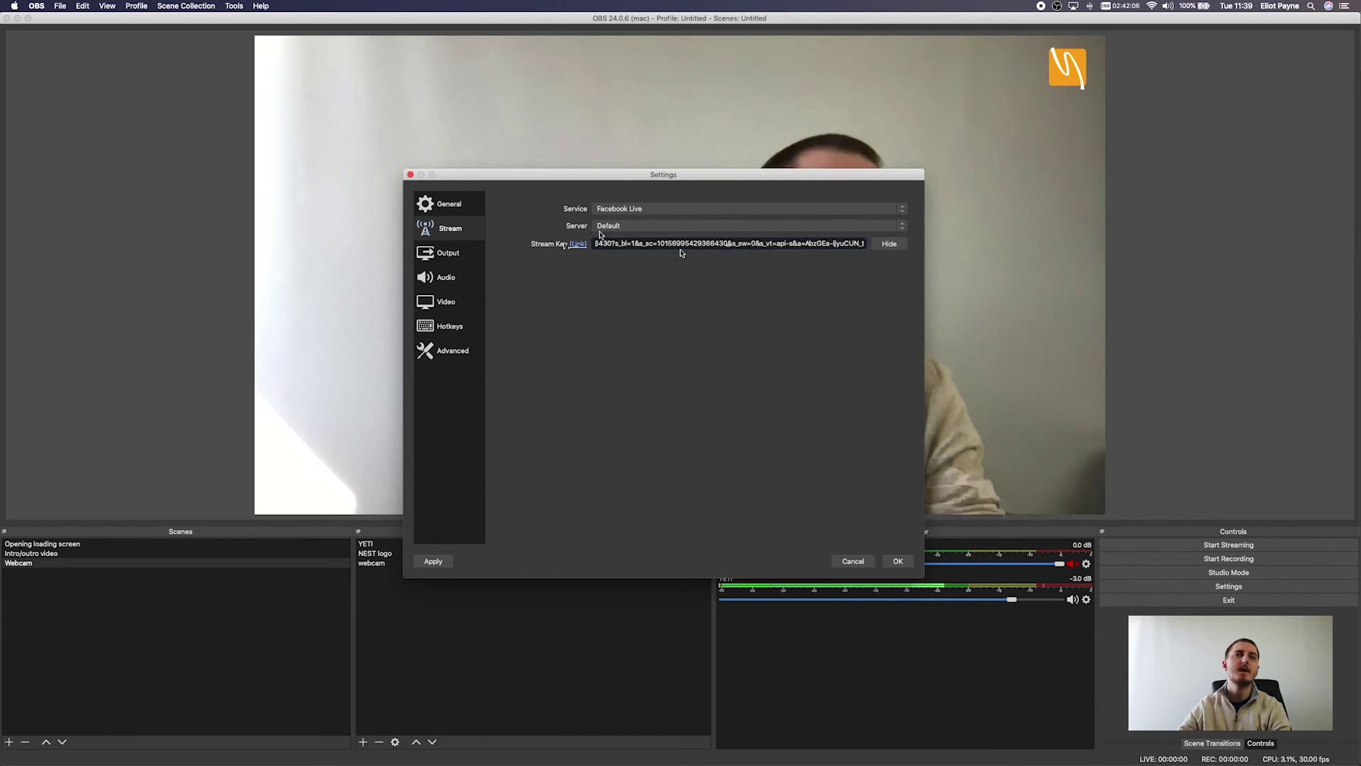
pyautogui.click(897, 562)
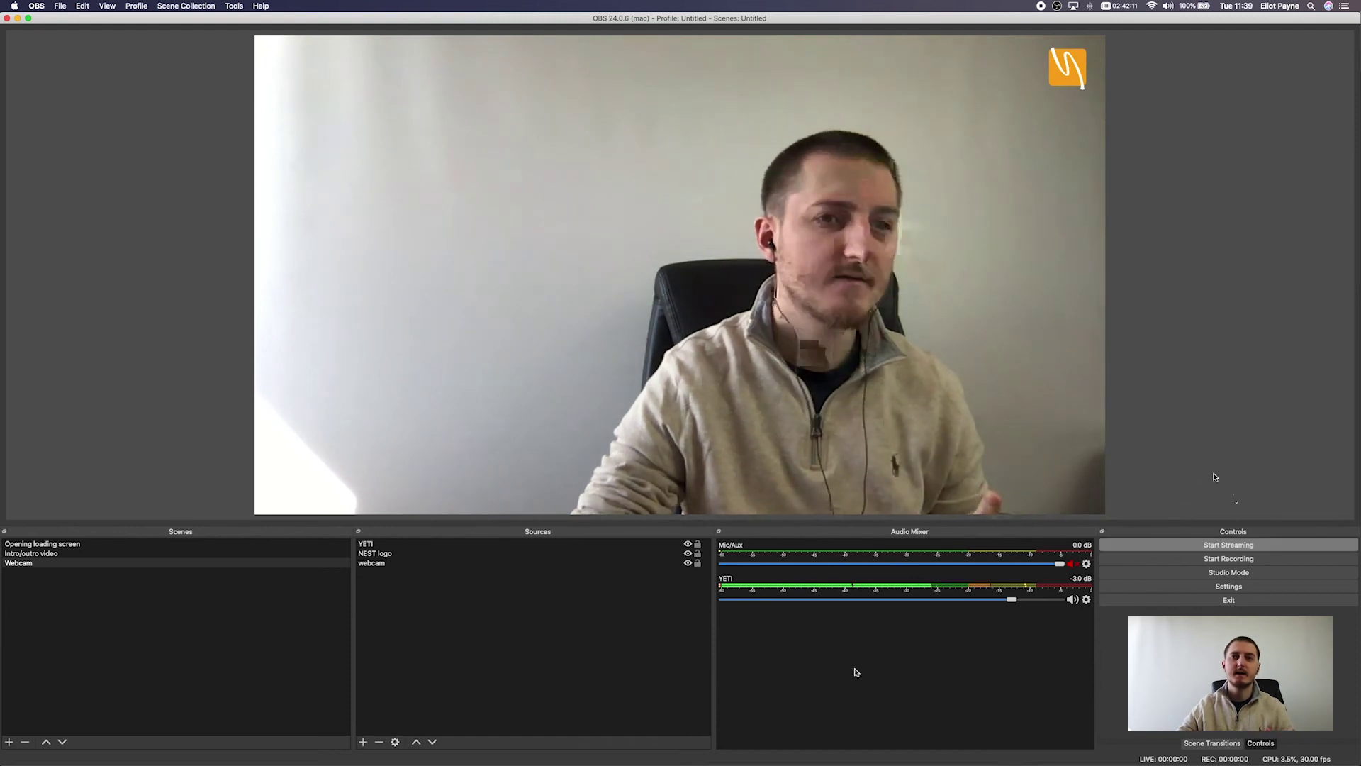
# - Start streaming, and switch the broadcast to the Opening loading screen scene
pyautogui.click(1203, 544)
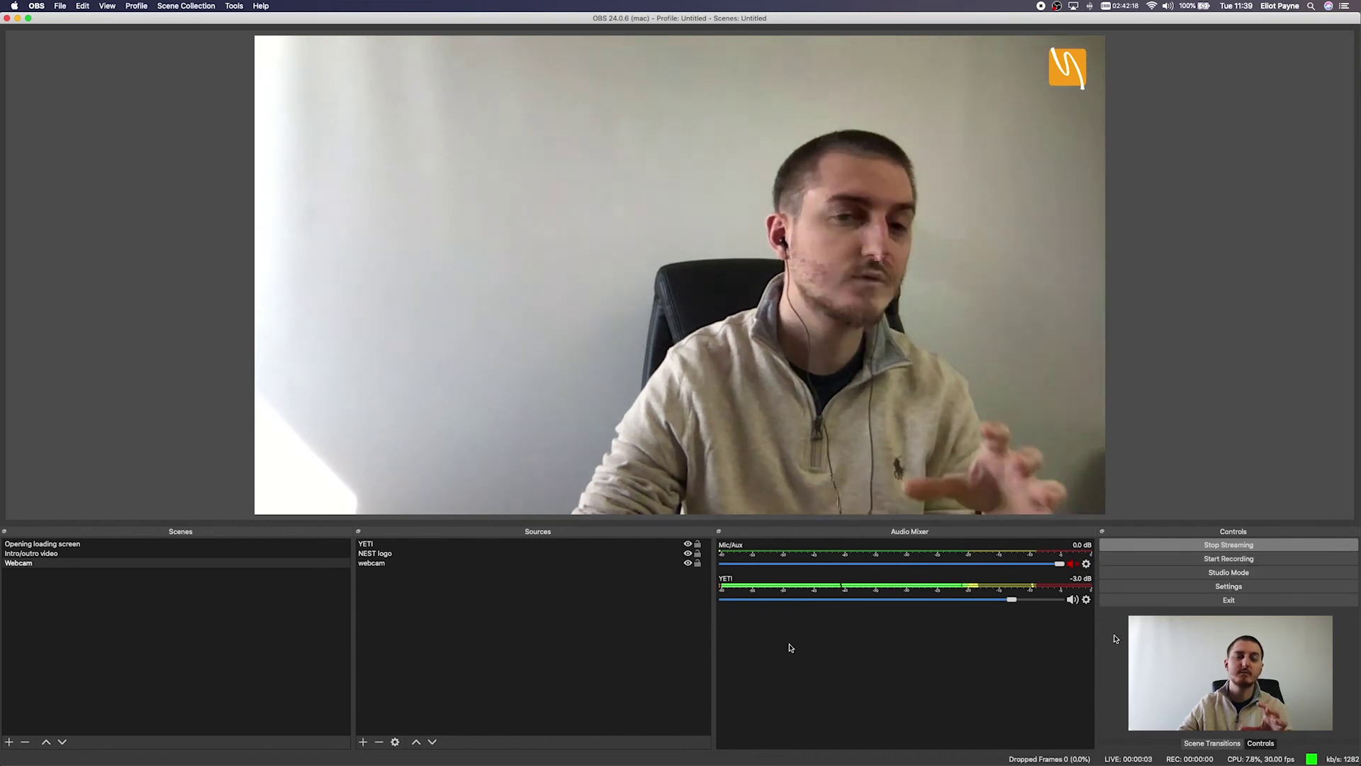
pyautogui.click(91, 546)
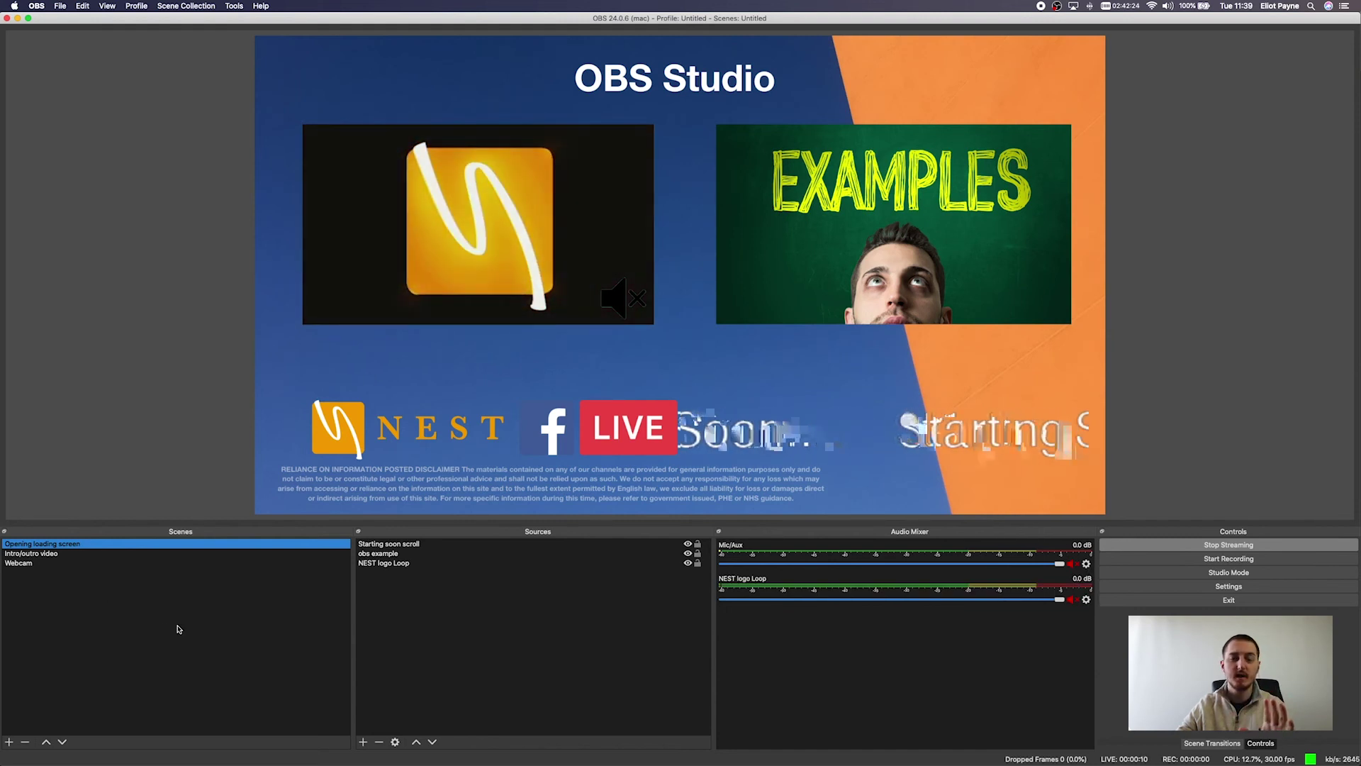
pyautogui.click(216, 622)
# - On the Facebook live page in Chrome, enter the description "Welcome to our online LIVE Training" and the title "online LIVE training"
pyautogui.moveTo(472, 753)
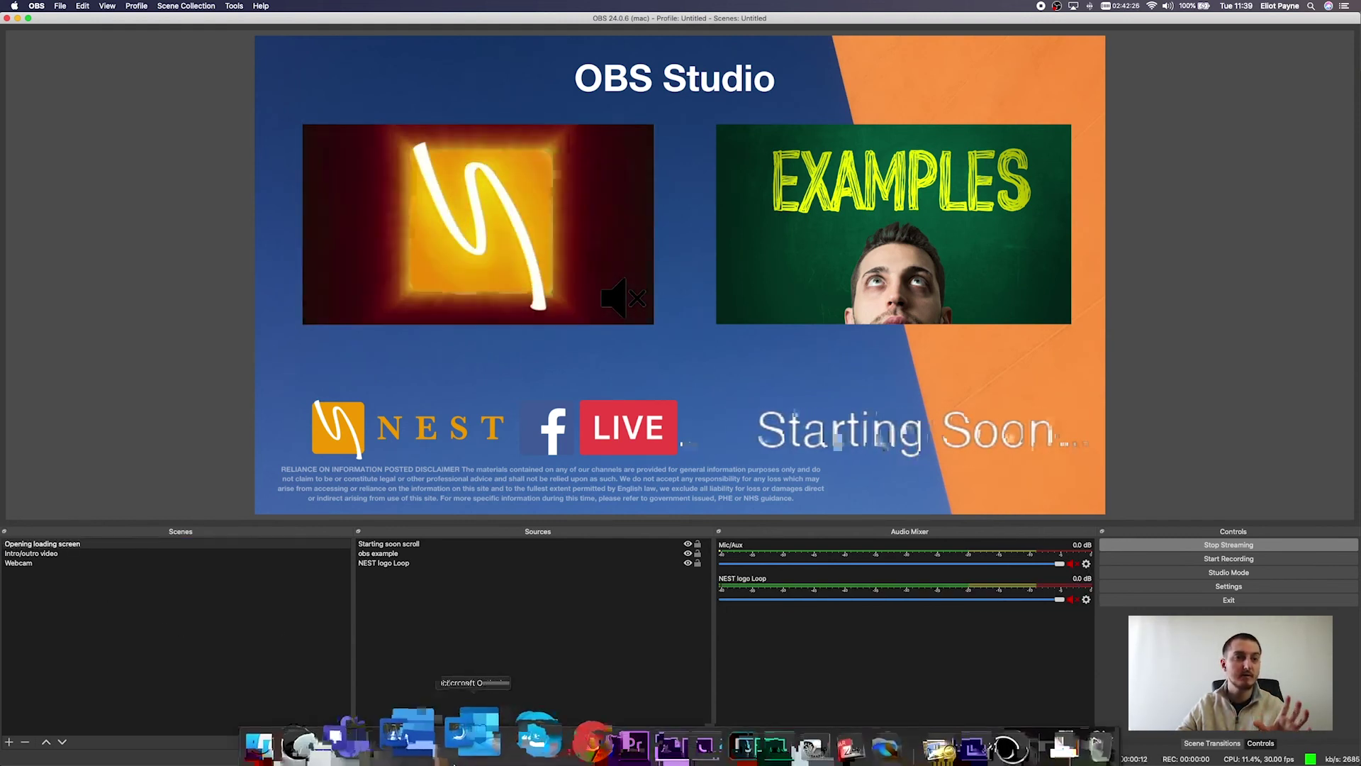
pyautogui.click(515, 730)
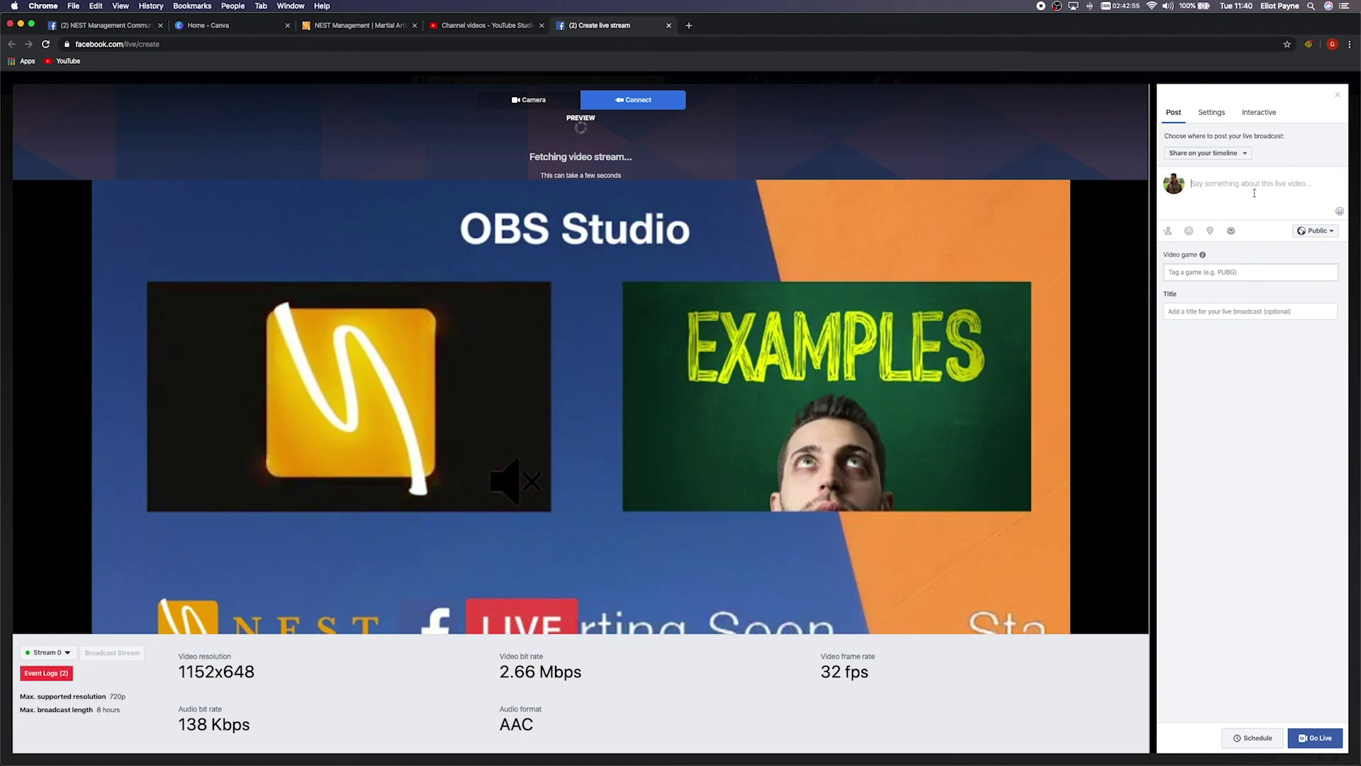
pyautogui.press('BackSpace')
pyautogui.write('elcome to')
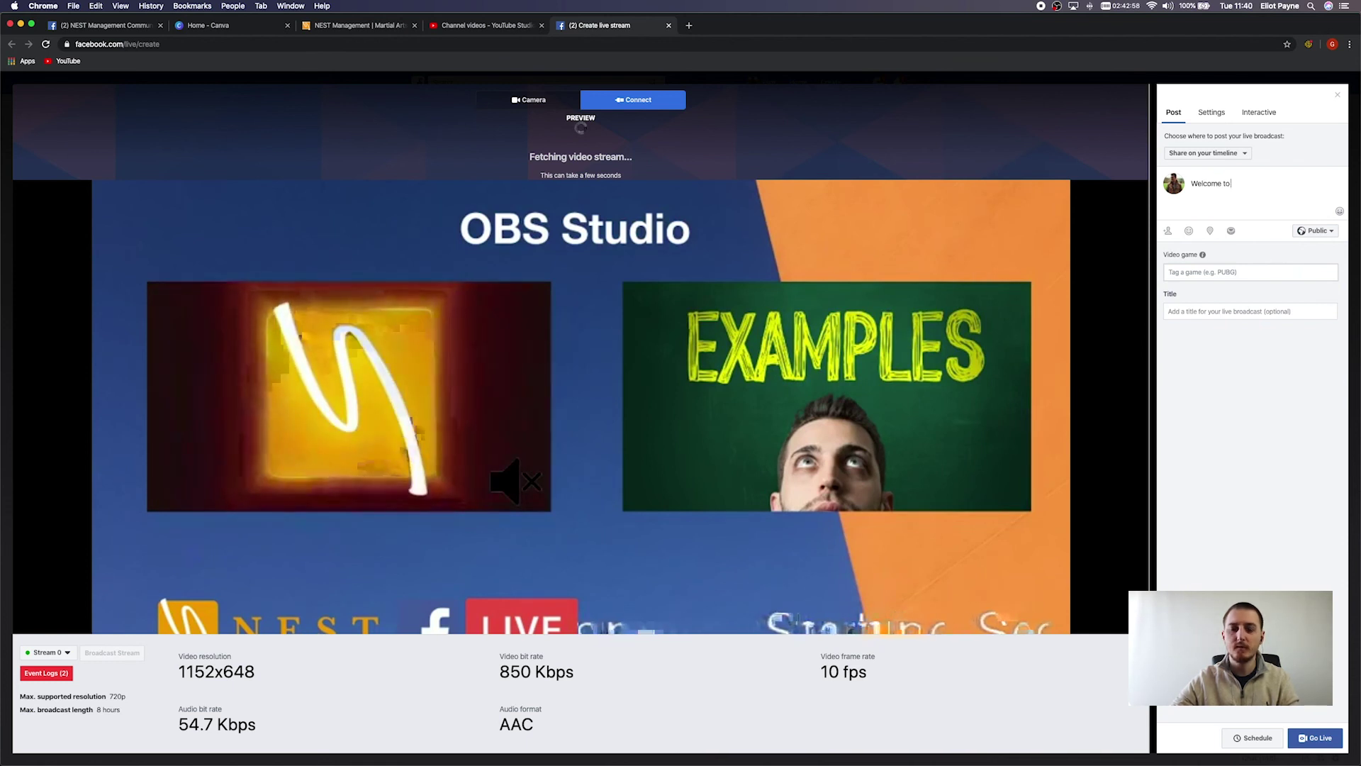
pyautogui.write(' our onli')
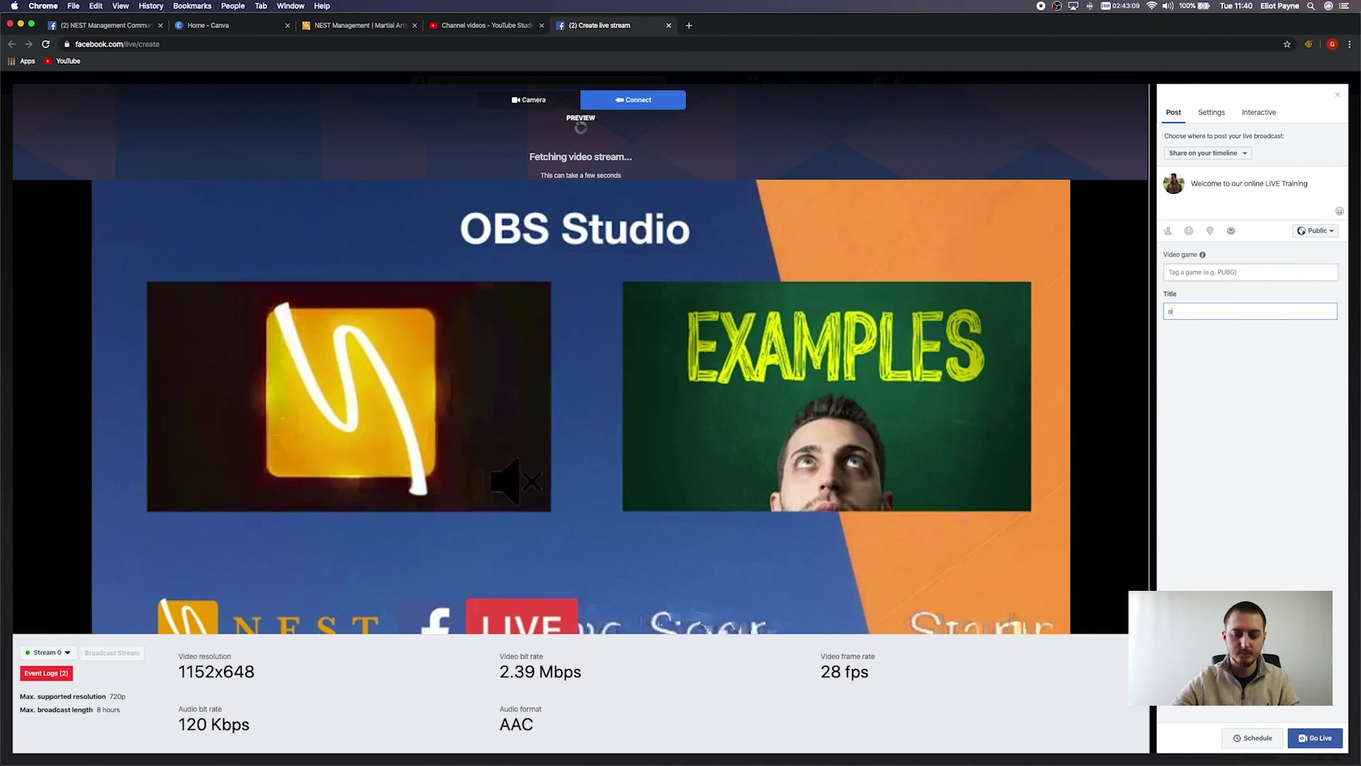
pyautogui.write('ne LIVE training')
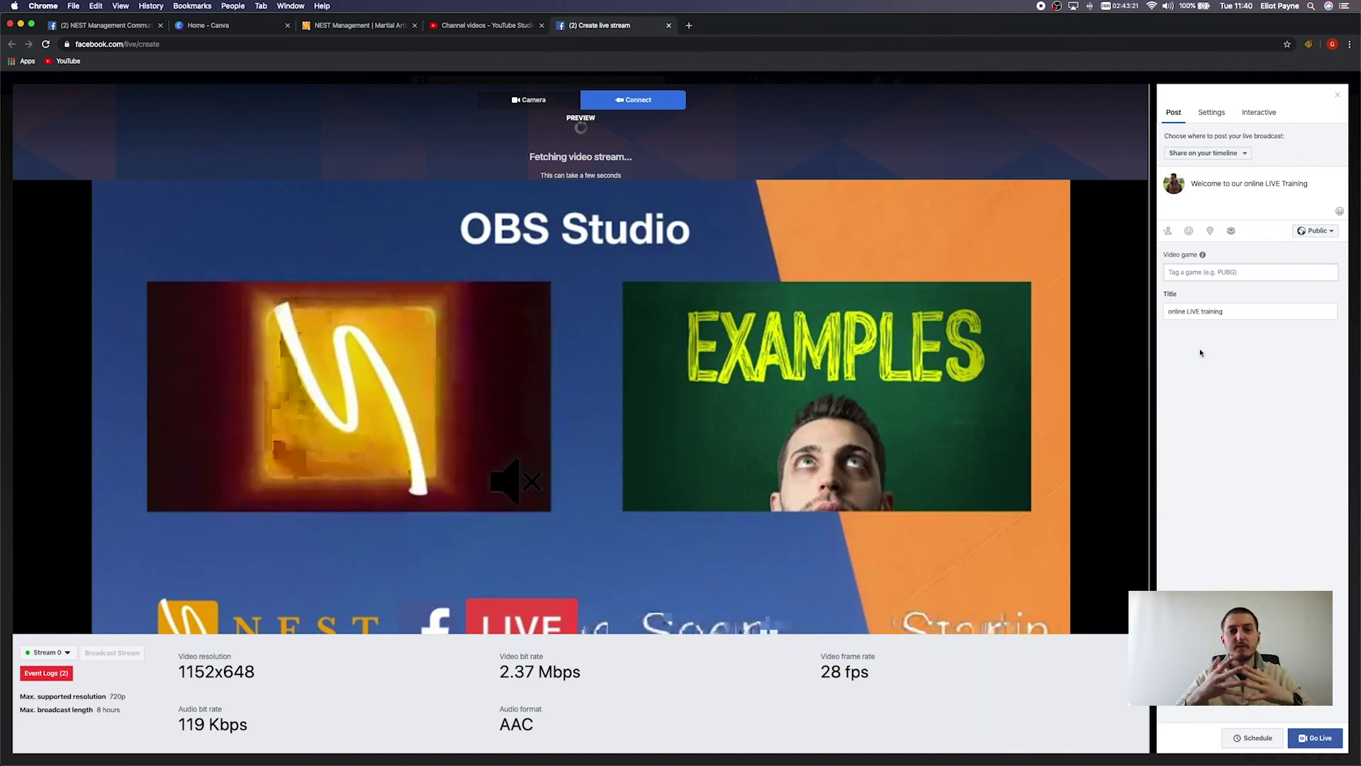
# - Stop streaming in OBS, and switch back to the Facebook live page in Chrome
pyautogui.moveTo(356, 751)
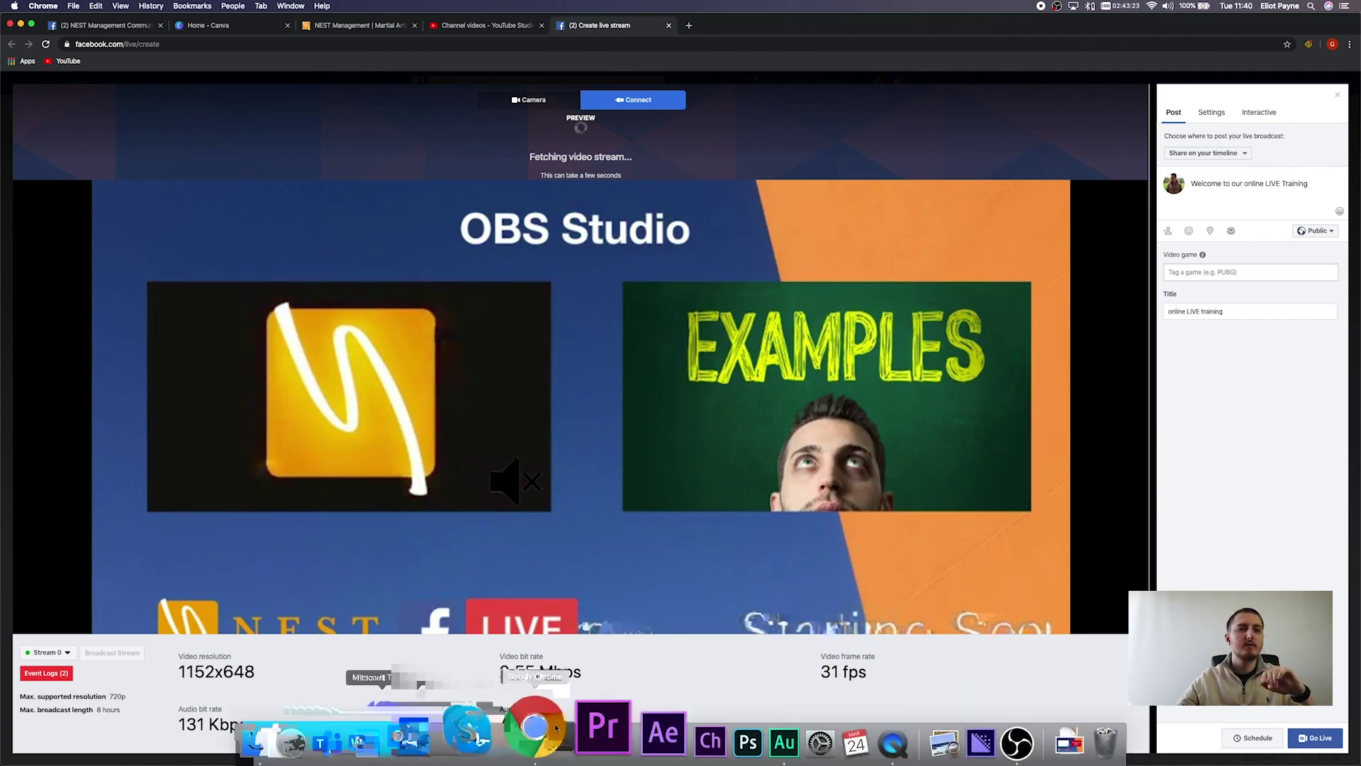
pyautogui.click(950, 730)
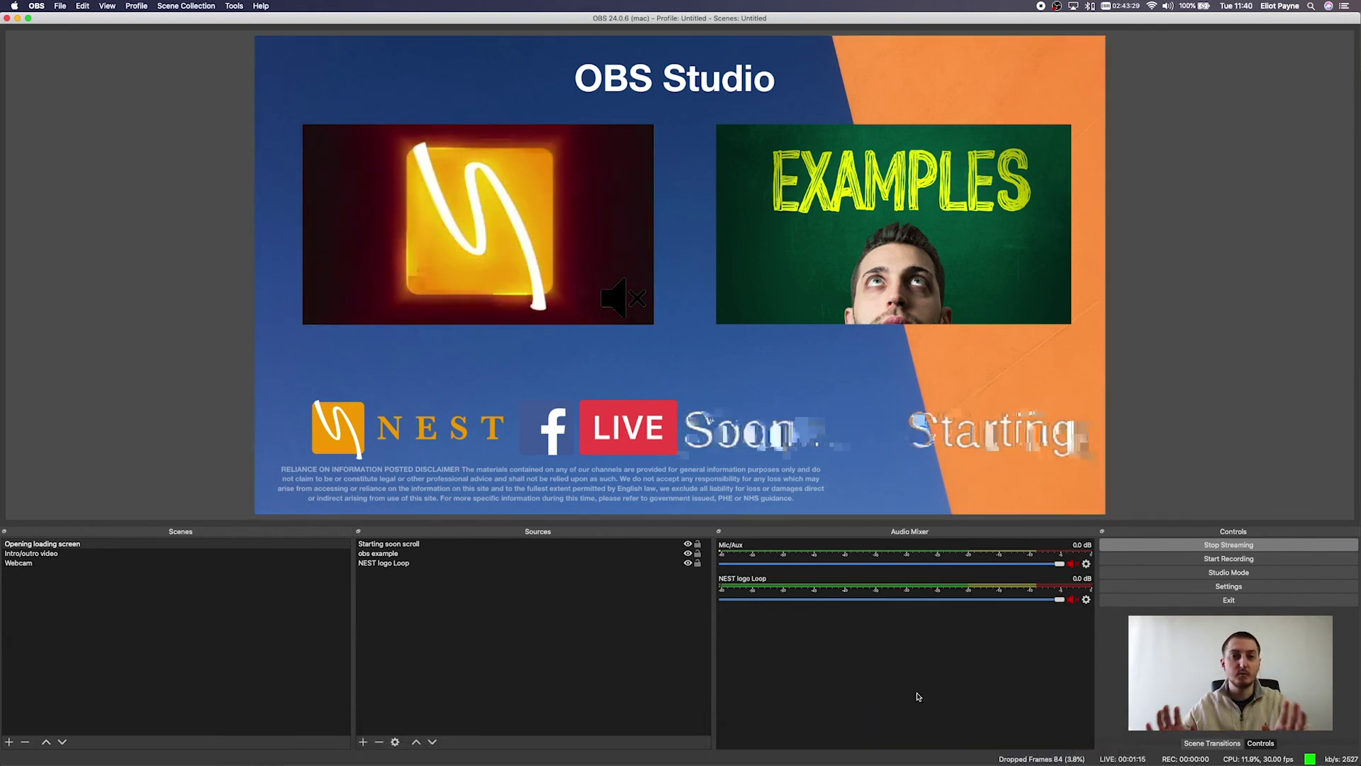
pyautogui.click(1154, 545)
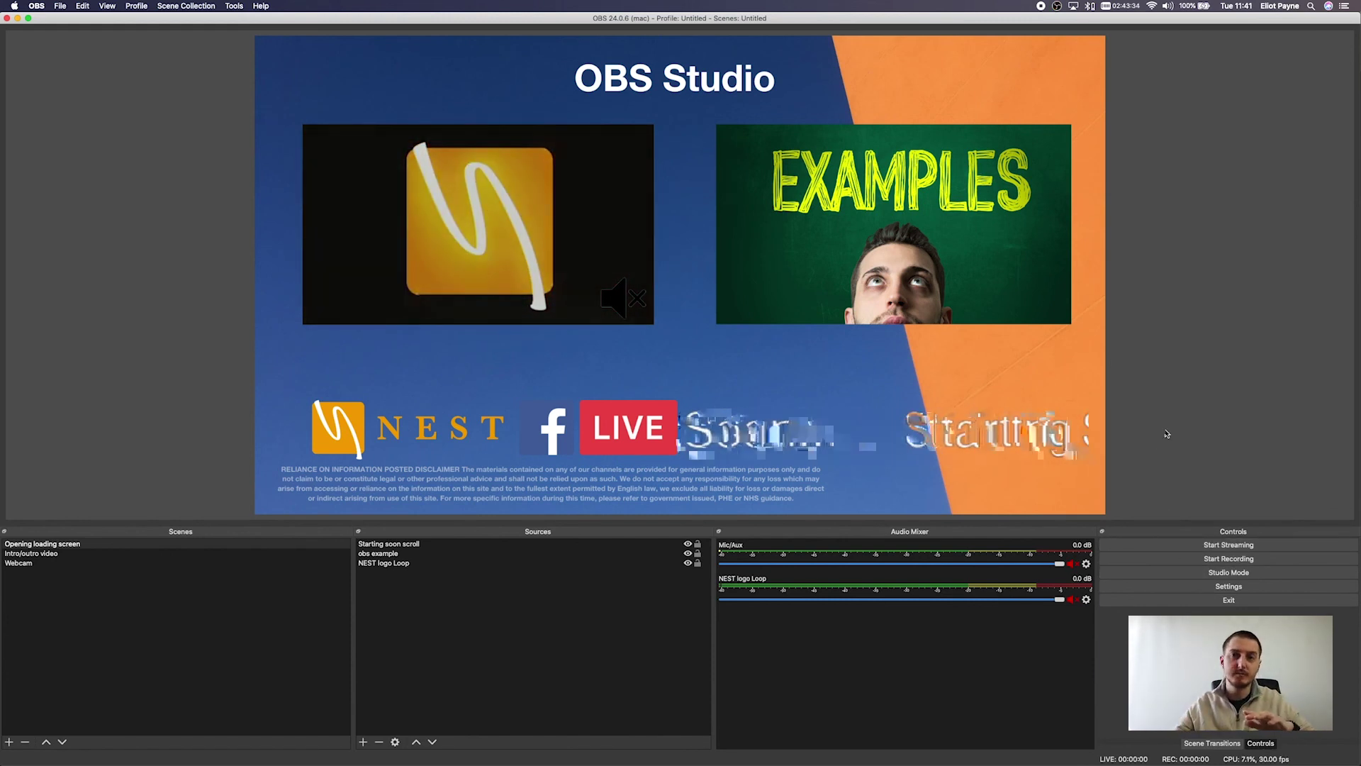
pyautogui.moveTo(947, 763)
pyautogui.click(539, 730)
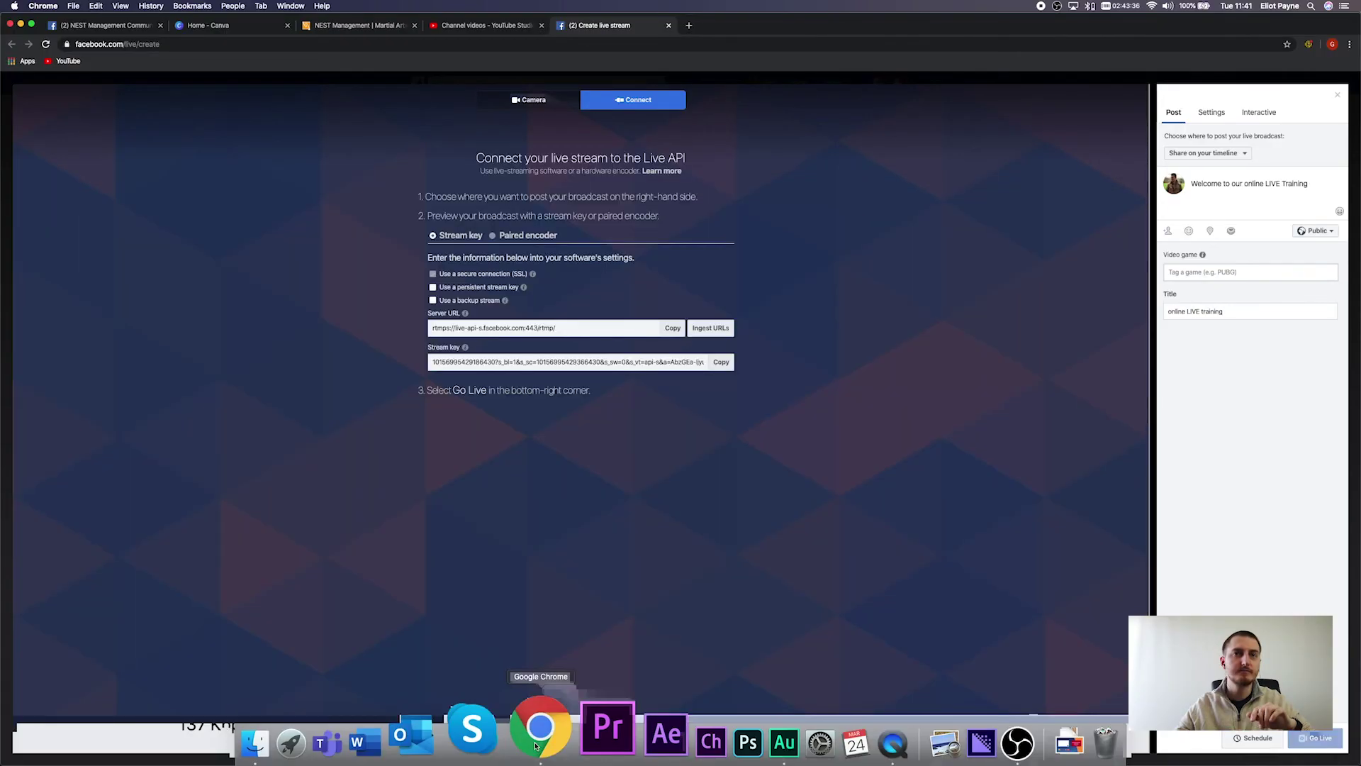